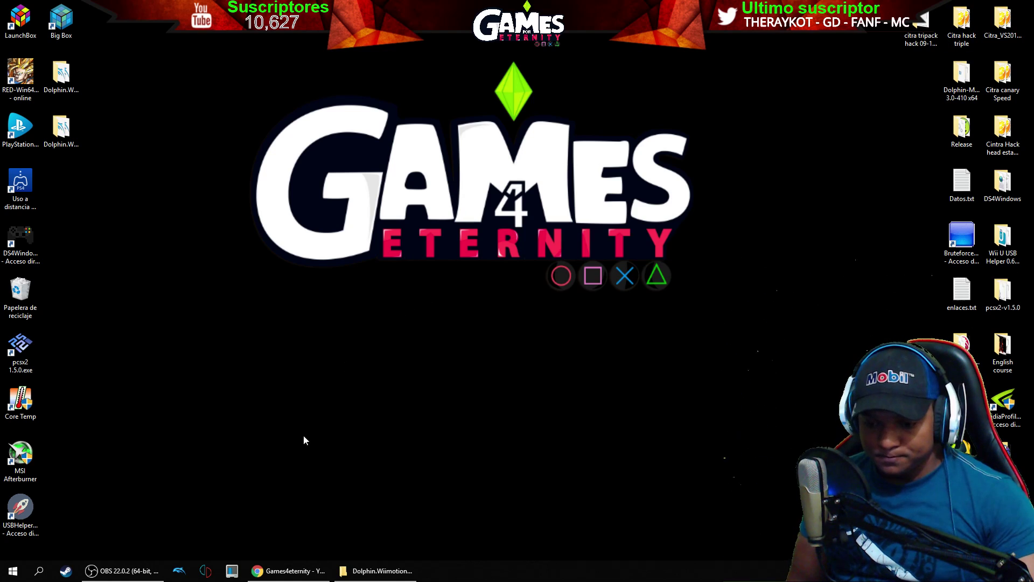
- Launch Dolphin.exe from the Dolphin.Wiimotion.Plus 5.0 folder and reposition its window
{"action": "left_click", "coordinate": [378, 571]}
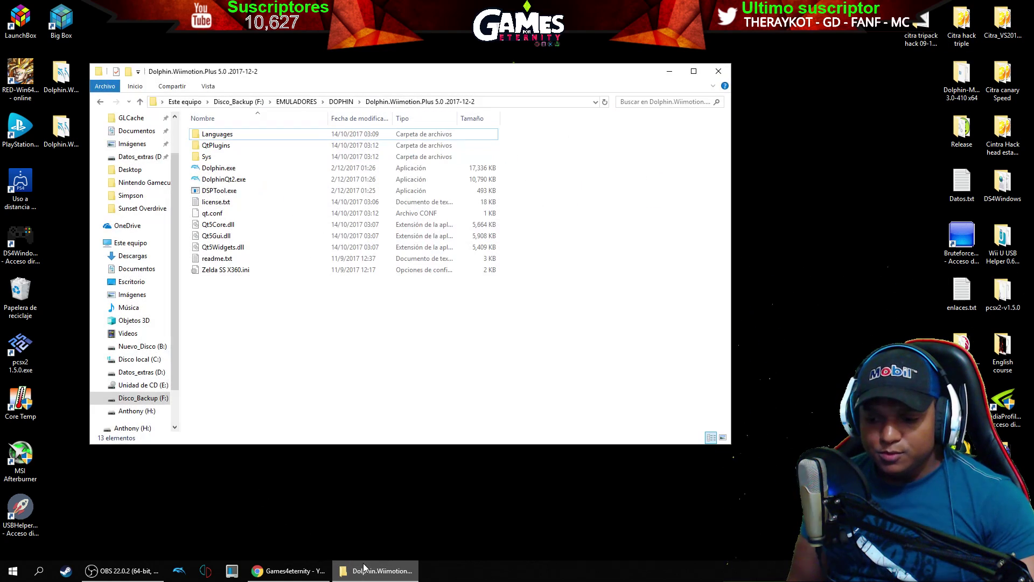
{"action": "double_click", "coordinate": [224, 168]}
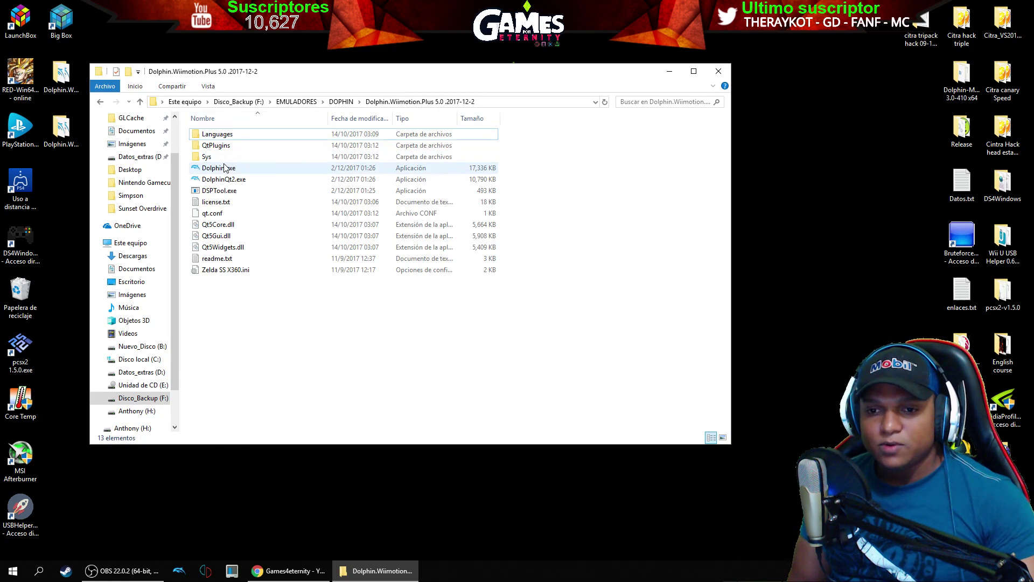
{"action": "left_click_drag", "start_coordinate": [407, 58], "coordinate": [408, 148]}
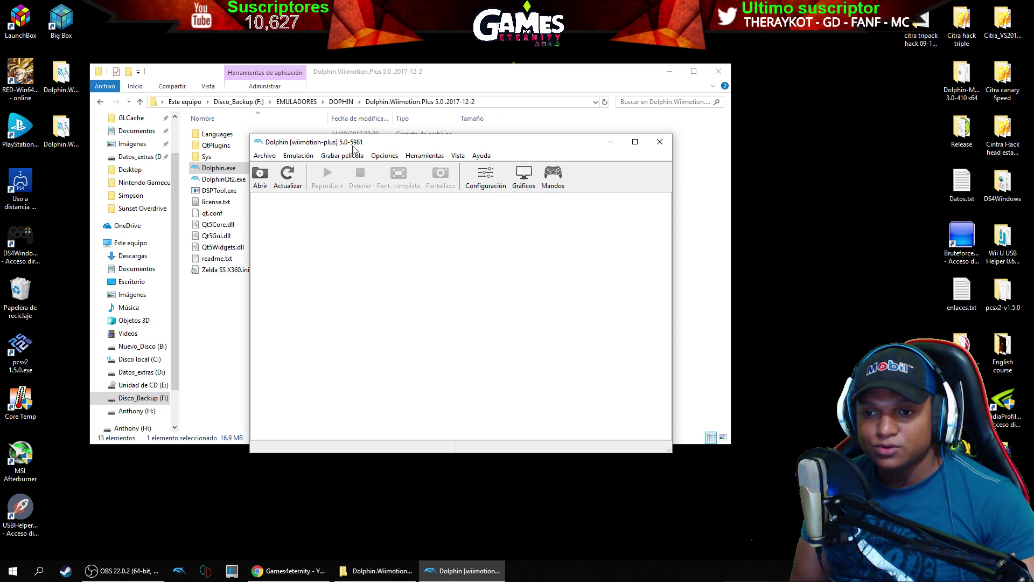
- Examine the configuration and saved profiles of emulated Wii Remote 1, then close the controller settings
{"action": "left_click", "coordinate": [564, 179]}
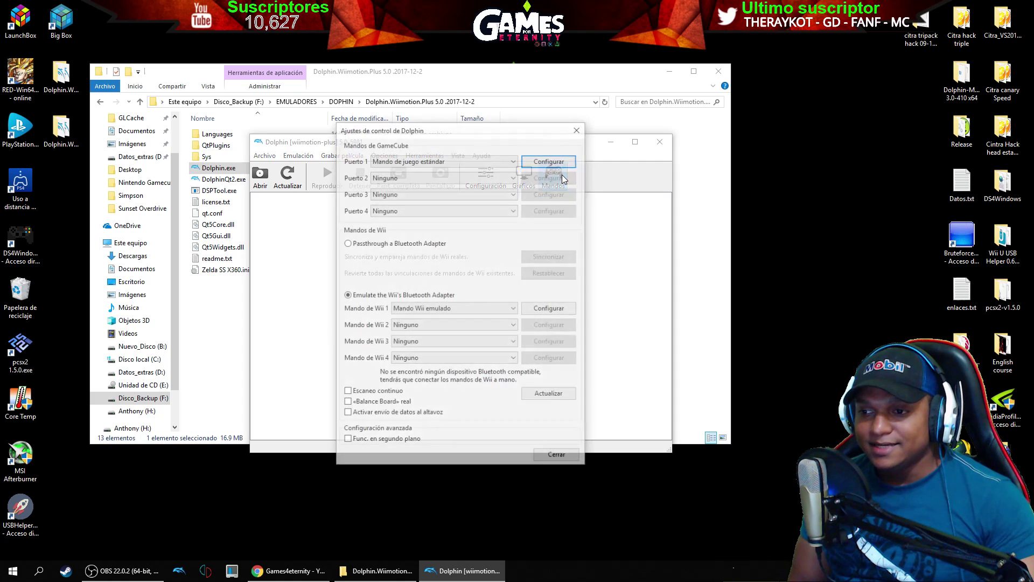
{"action": "left_click", "coordinate": [536, 314]}
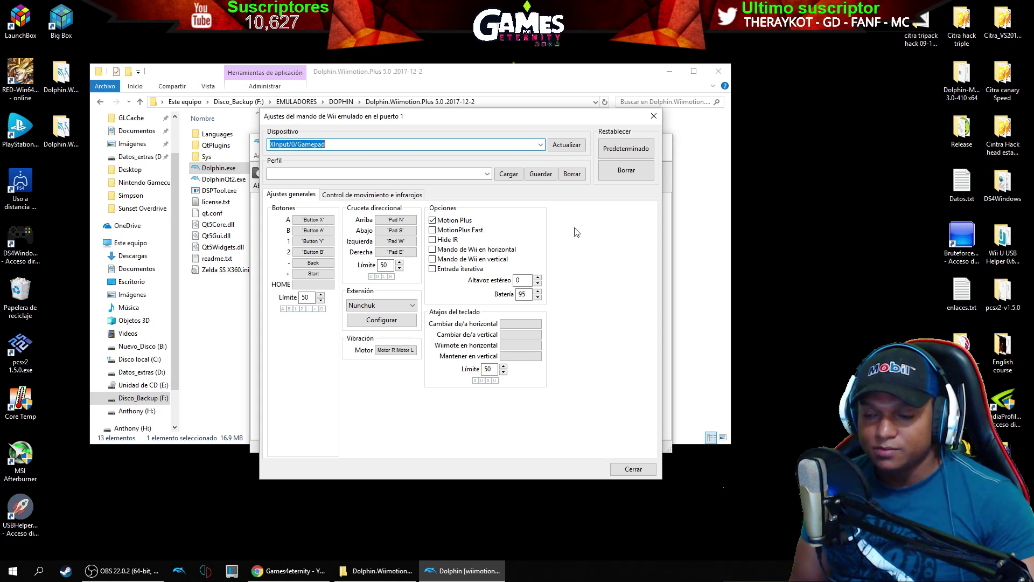
{"action": "left_click", "coordinate": [489, 175]}
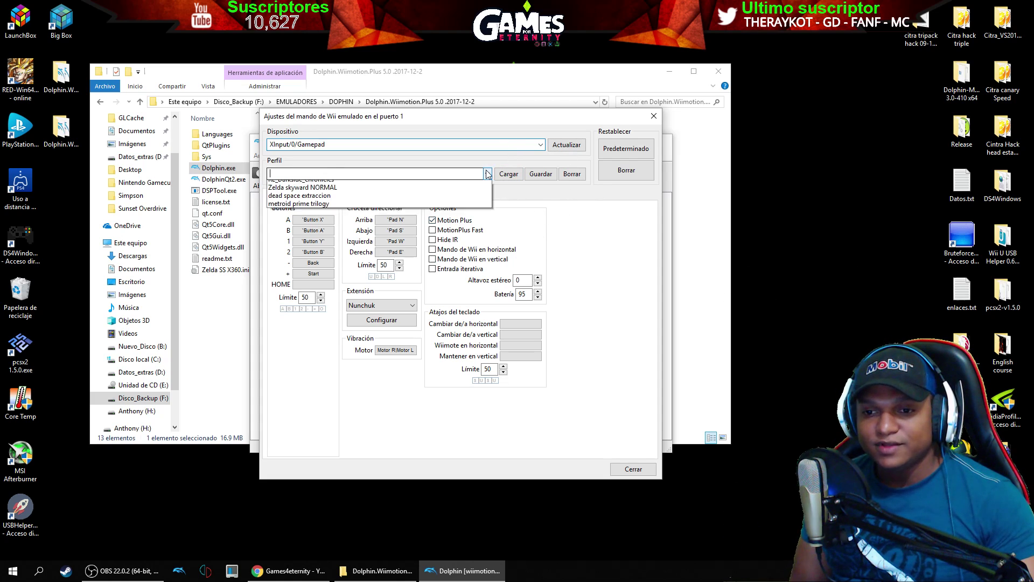
{"action": "left_click", "coordinate": [489, 175]}
{"action": "left_click", "coordinate": [488, 174]}
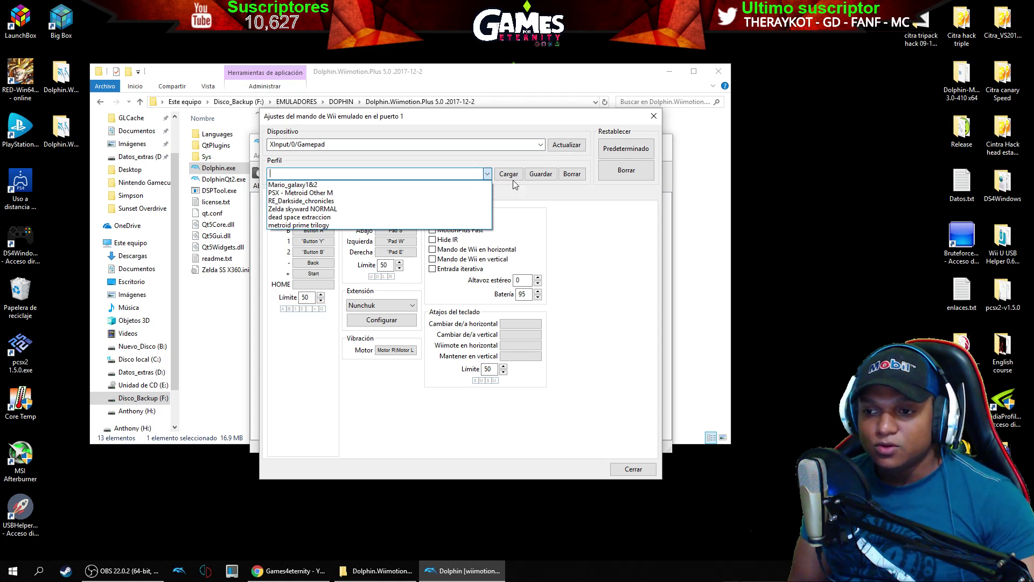
{"action": "left_click", "coordinate": [528, 201]}
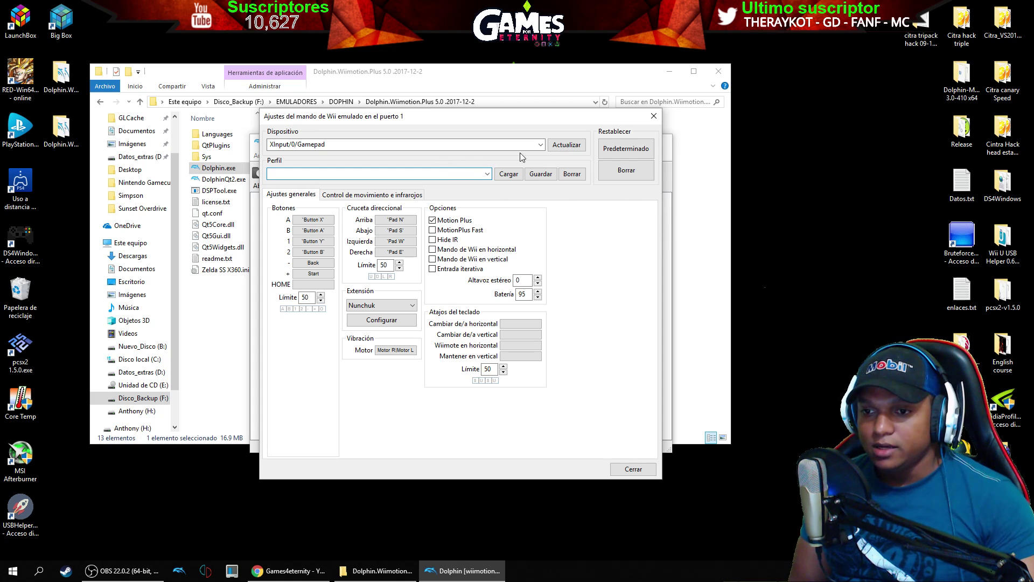
{"action": "left_click", "coordinate": [659, 123]}
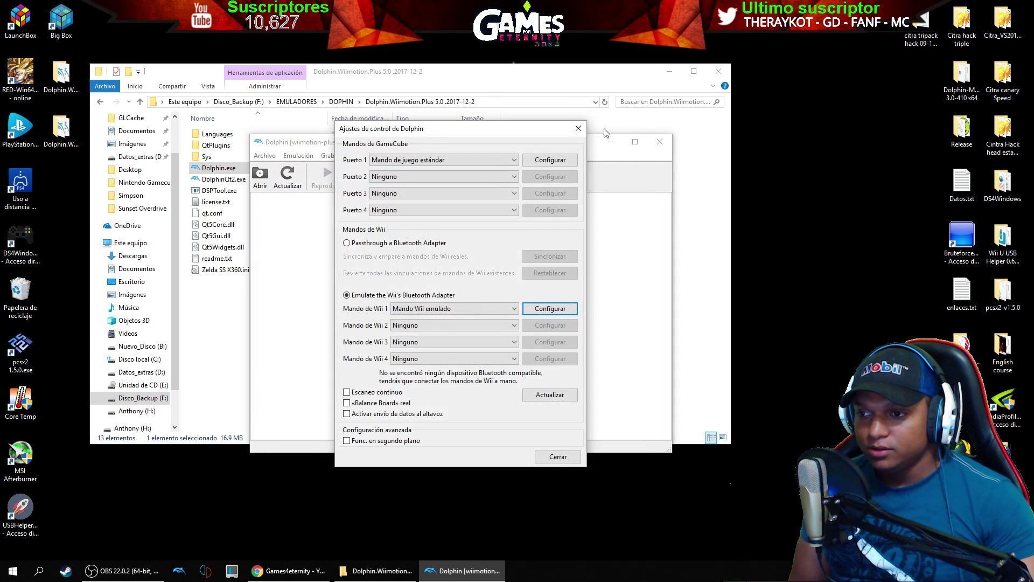
{"action": "key", "text": "Escape"}
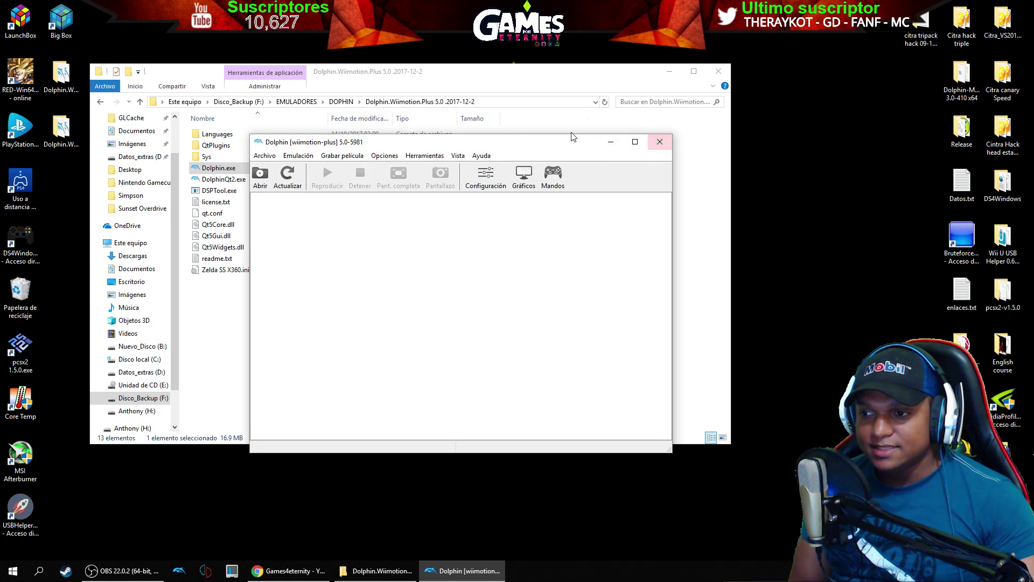
- Open the interface settings in Dolphin's configuration
{"action": "left_click_drag", "start_coordinate": [573, 141], "coordinate": [623, 132]}
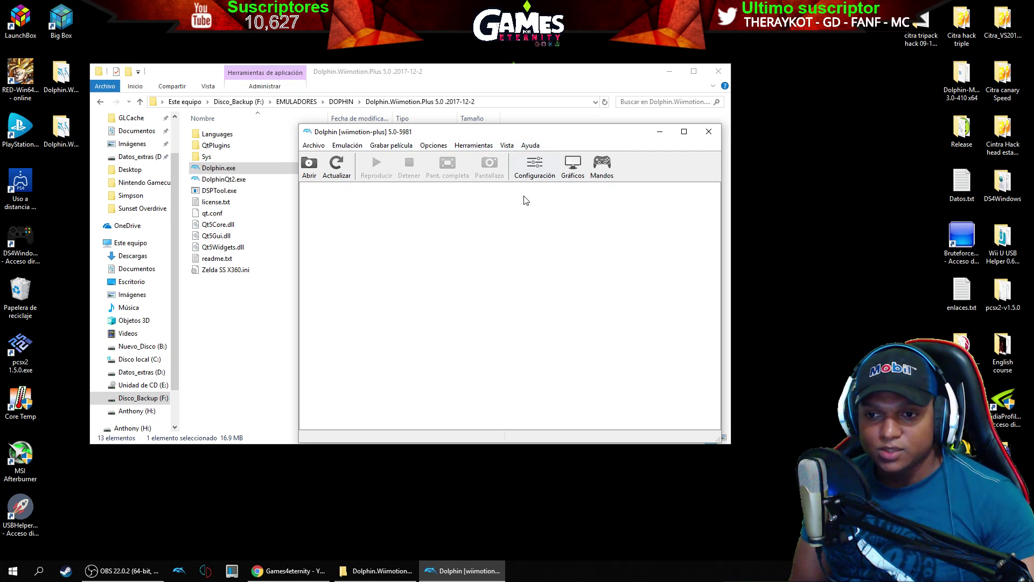
{"action": "left_click", "coordinate": [446, 147]}
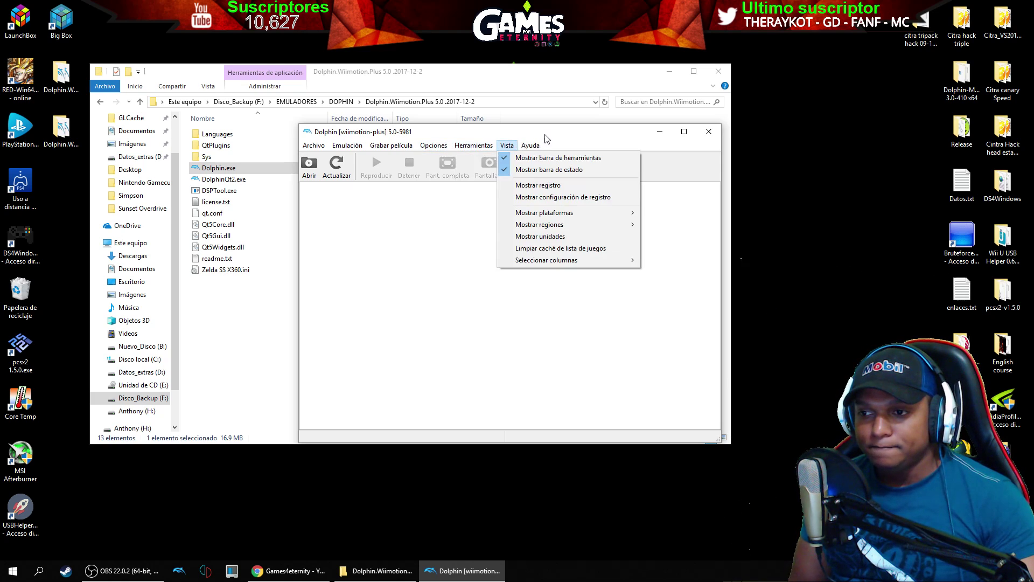
{"action": "left_click", "coordinate": [507, 146]}
{"action": "left_click", "coordinate": [538, 172]}
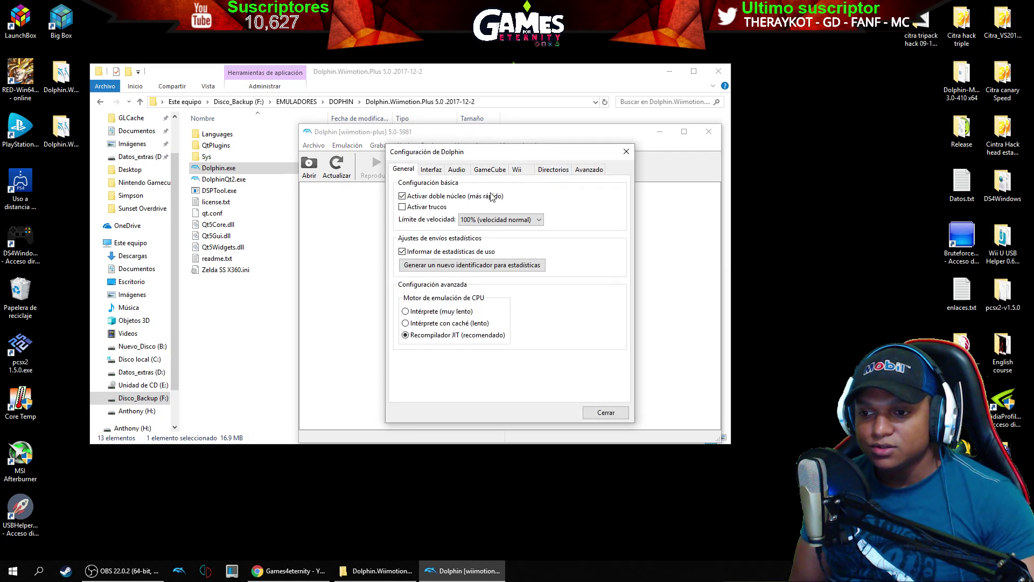
{"action": "left_click", "coordinate": [433, 170]}
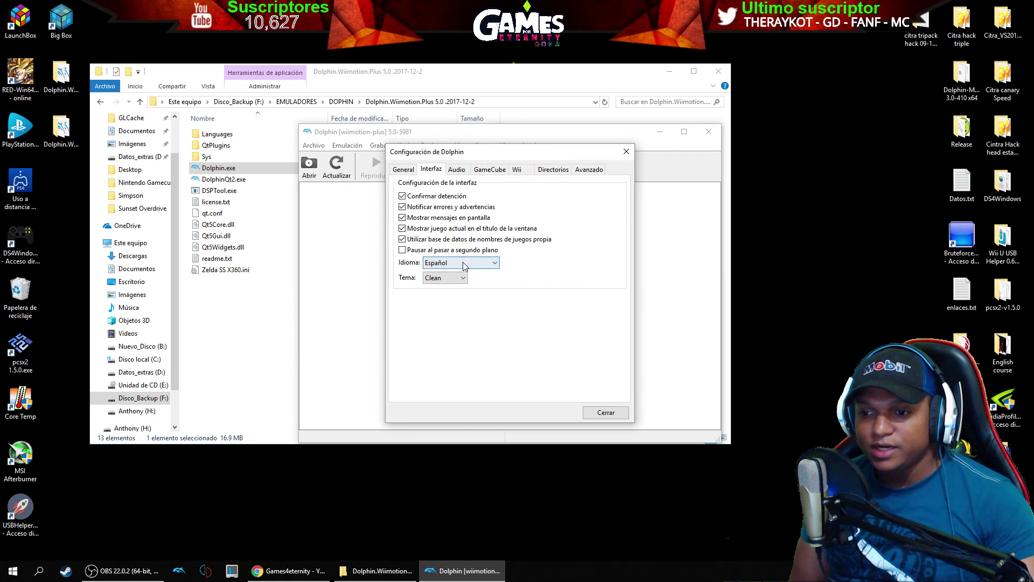
- Switch the interface language to the system language (<Idioma del sistema>)
{"action": "left_click", "coordinate": [489, 265]}
{"action": "left_click", "coordinate": [489, 274]}
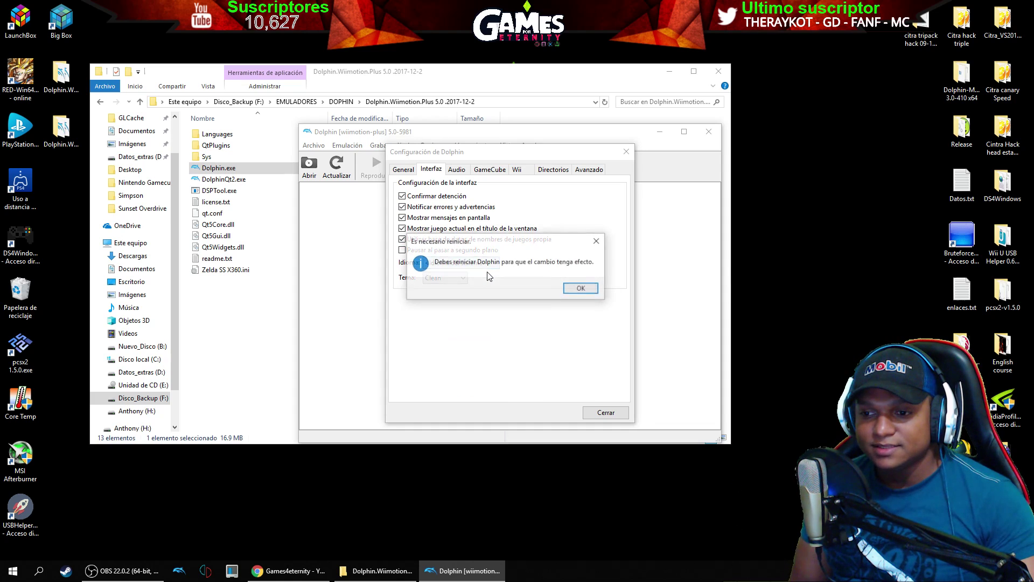
{"action": "left_click", "coordinate": [573, 287]}
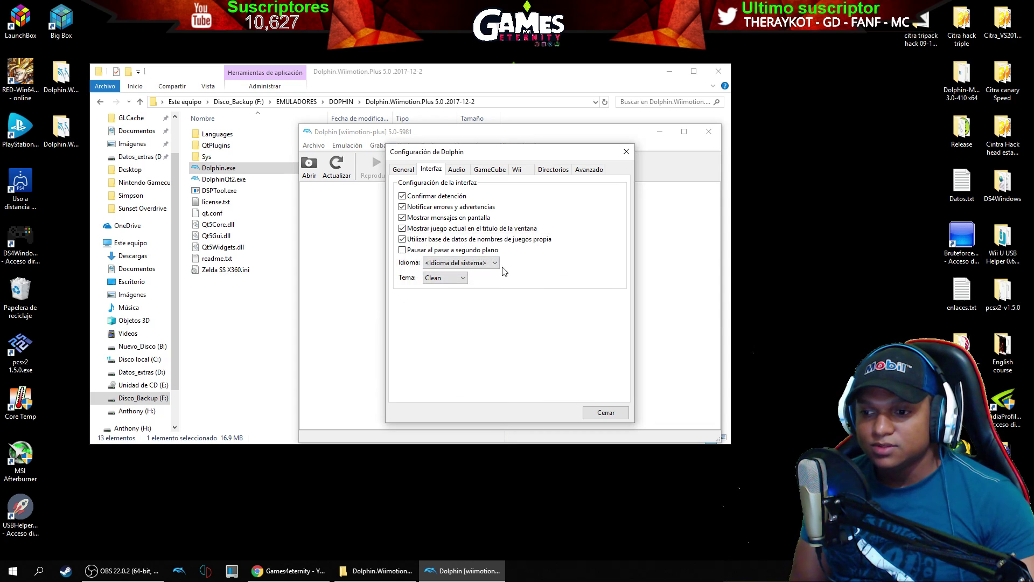
- Set the interface language to Español and close the configuration
{"action": "left_click", "coordinate": [473, 263]}
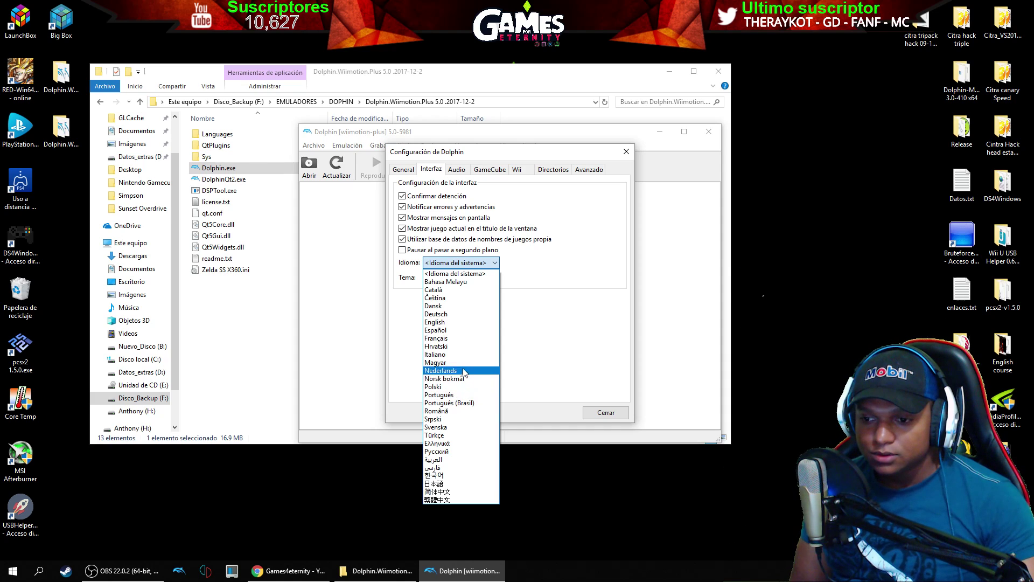
{"action": "left_click", "coordinate": [458, 329]}
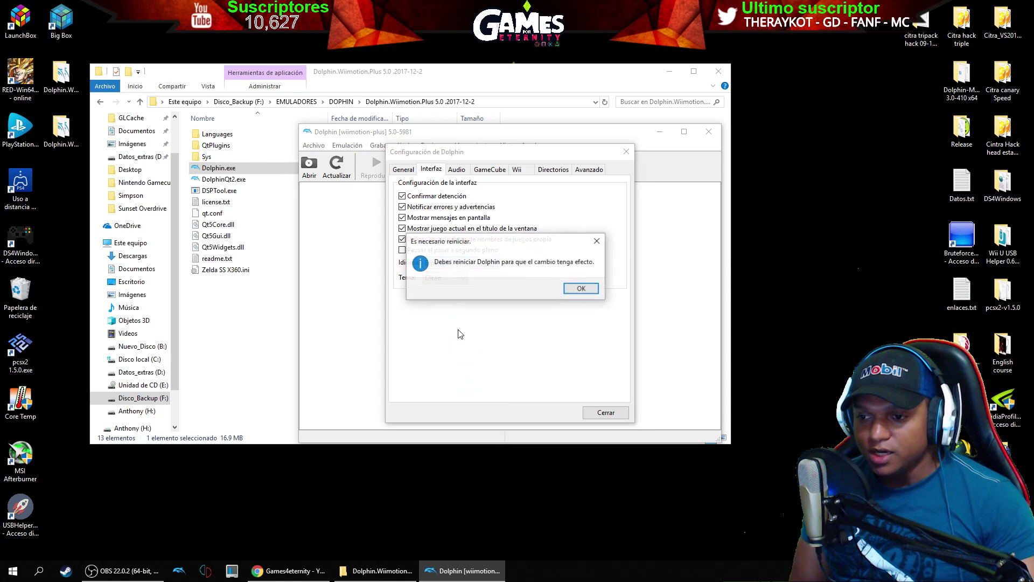
{"action": "left_click", "coordinate": [579, 290]}
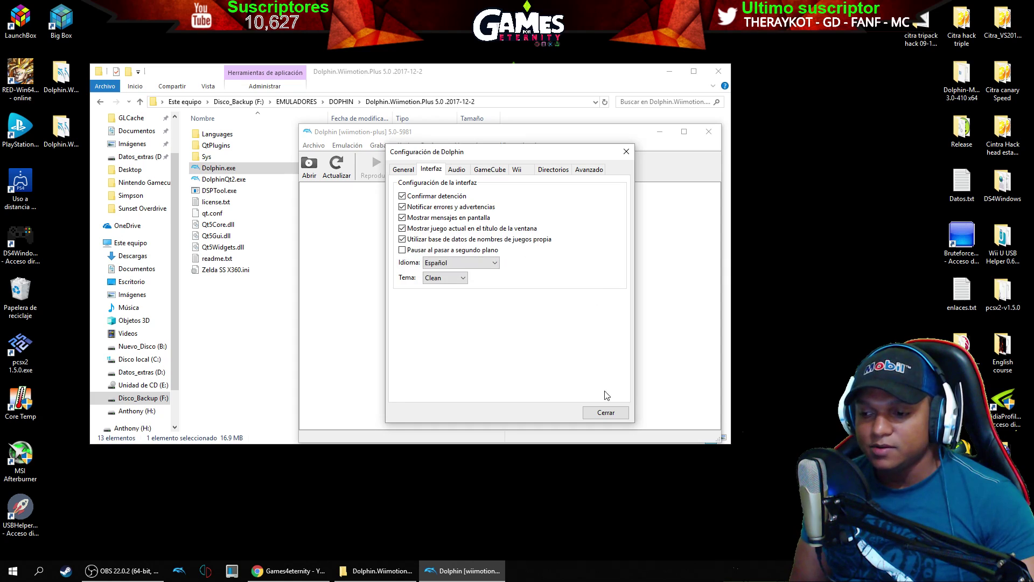
{"action": "left_click", "coordinate": [605, 413]}
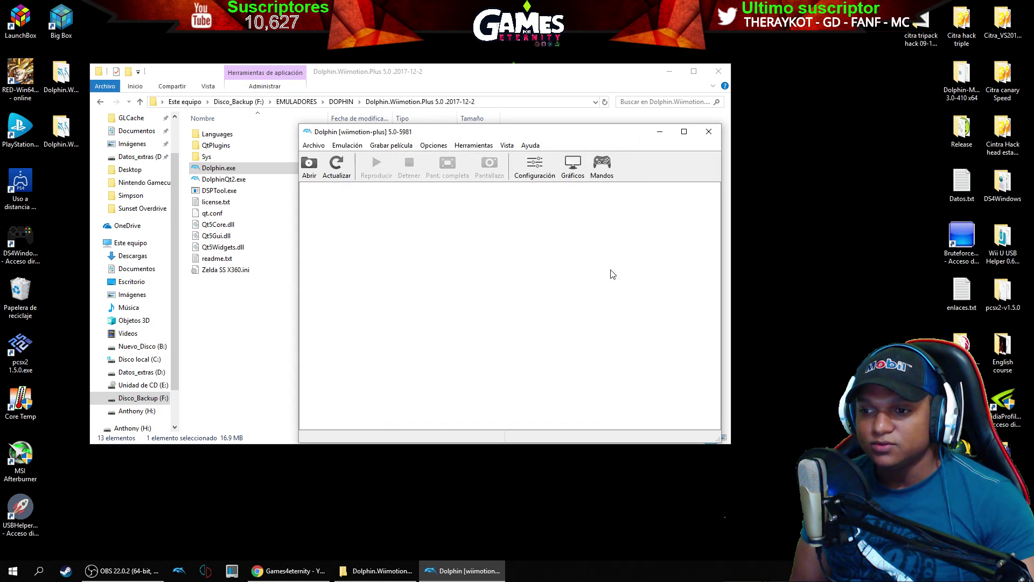
- Restart Dolphin by closing it and launching Dolphin.exe again, and reposition its window
{"action": "left_click", "coordinate": [716, 136]}
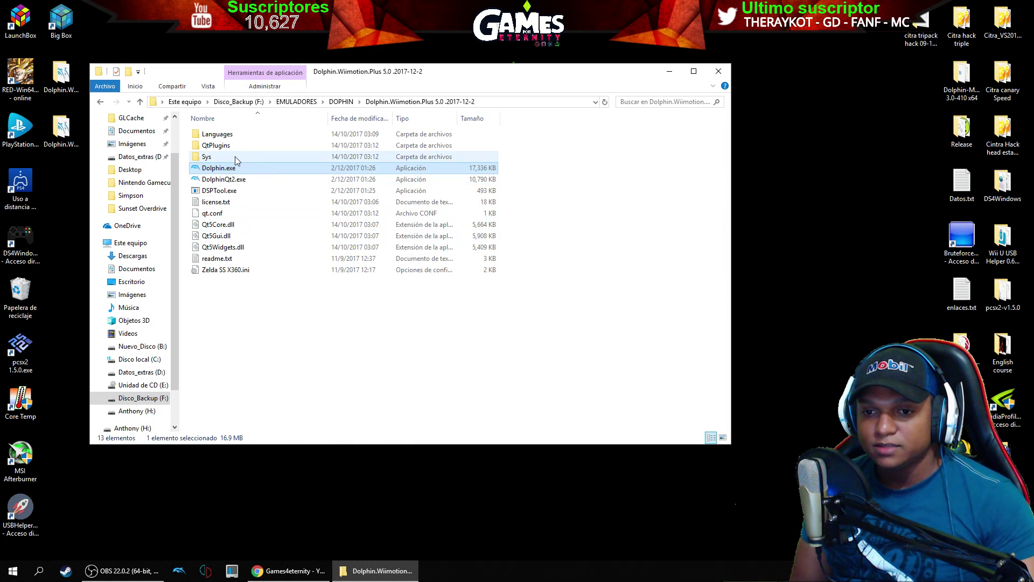
{"action": "double_click", "coordinate": [232, 171]}
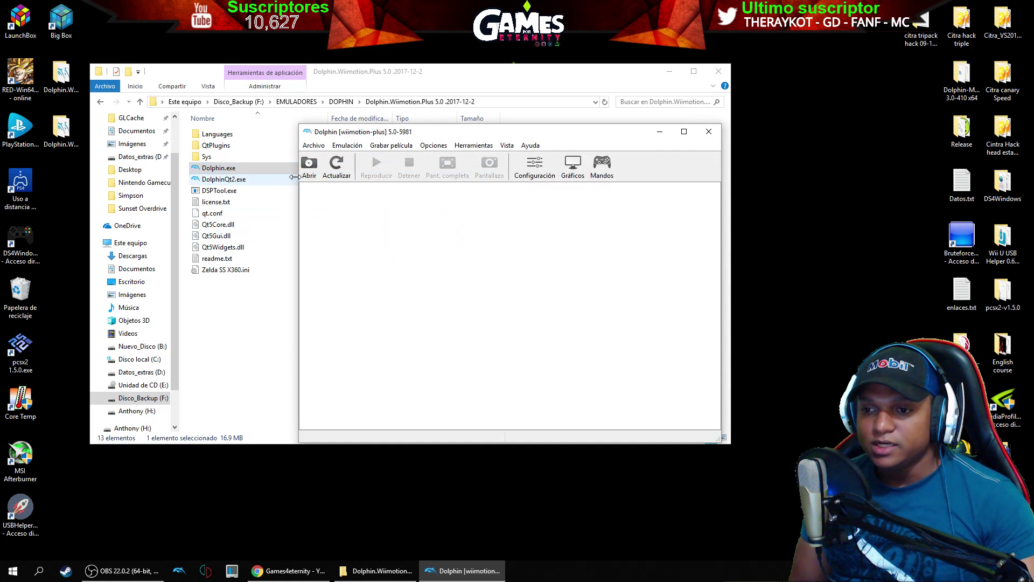
{"action": "left_click_drag", "start_coordinate": [512, 133], "coordinate": [430, 126]}
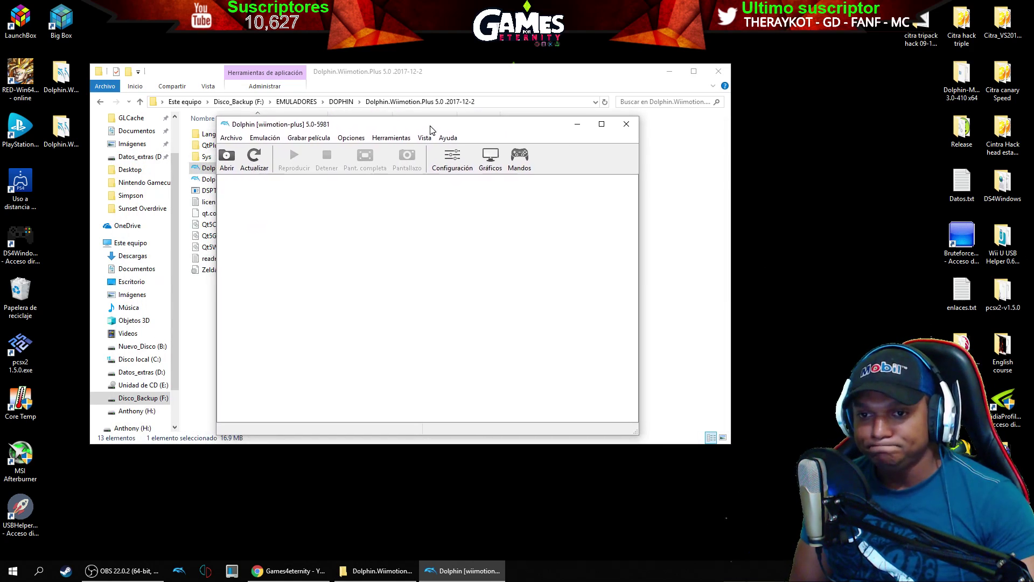
- Select XAudio2 as the audio engine in Dolphin's configuration
{"action": "left_click", "coordinate": [453, 168]}
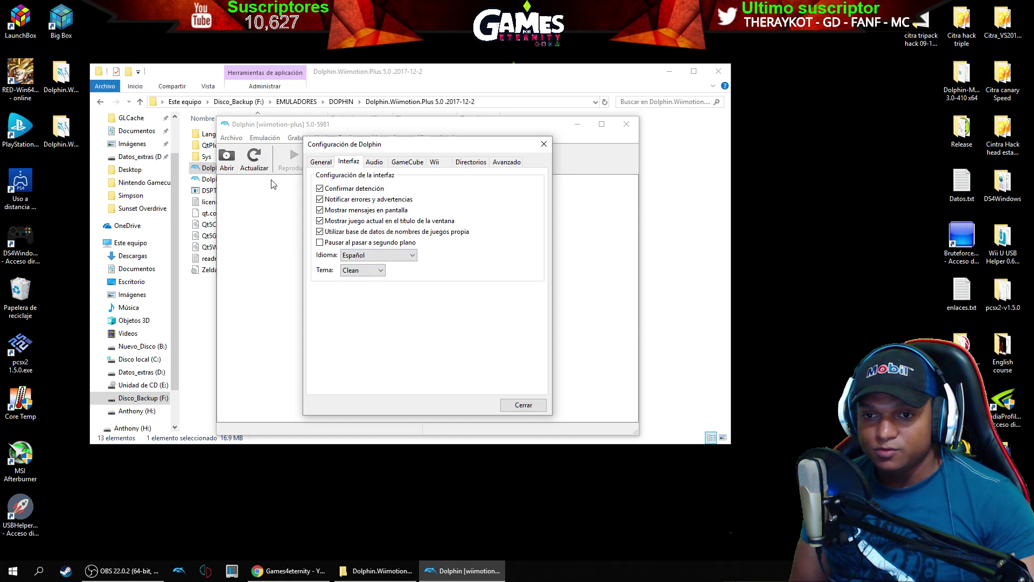
{"action": "left_click", "coordinate": [374, 163]}
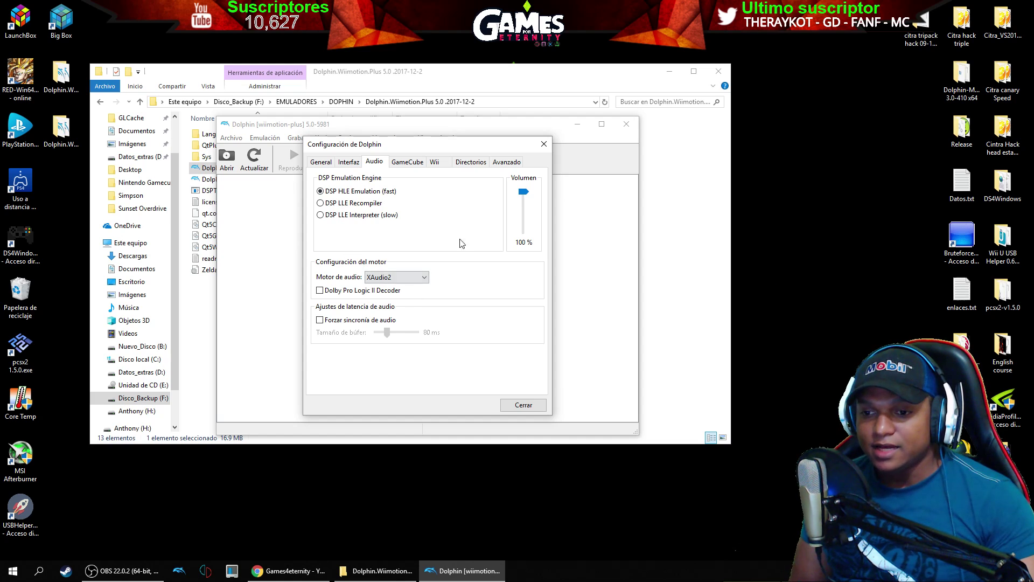
{"action": "left_click", "coordinate": [372, 278]}
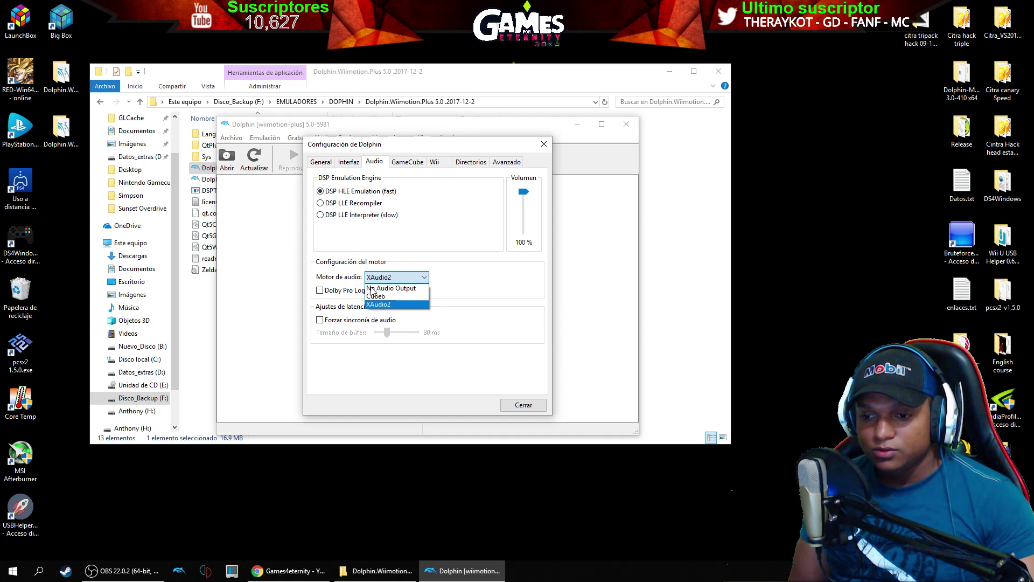
{"action": "left_click", "coordinate": [375, 305]}
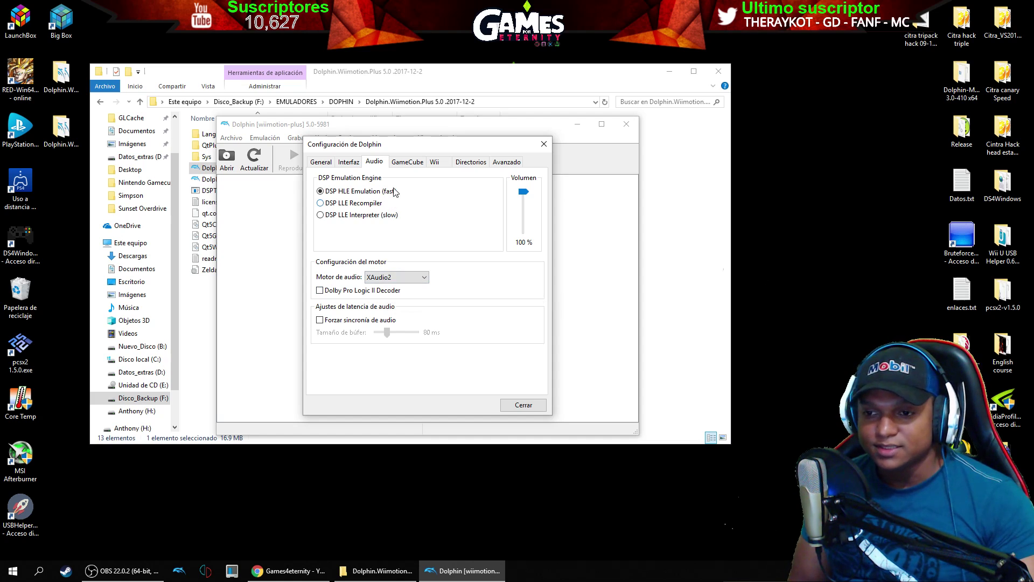
- Examine the GameCube settings and the available system languages
{"action": "left_click", "coordinate": [405, 163]}
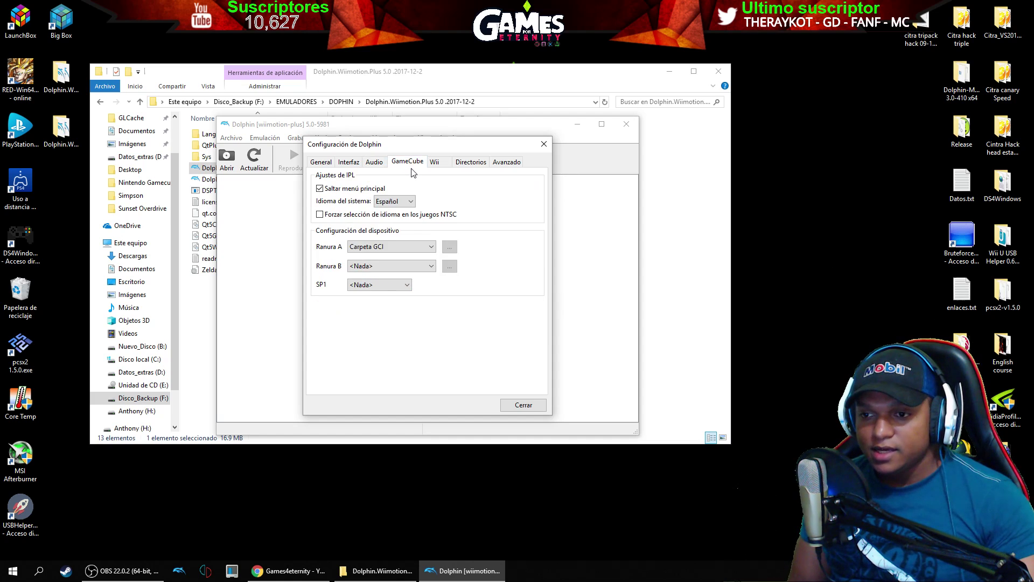
{"action": "left_click", "coordinate": [395, 202]}
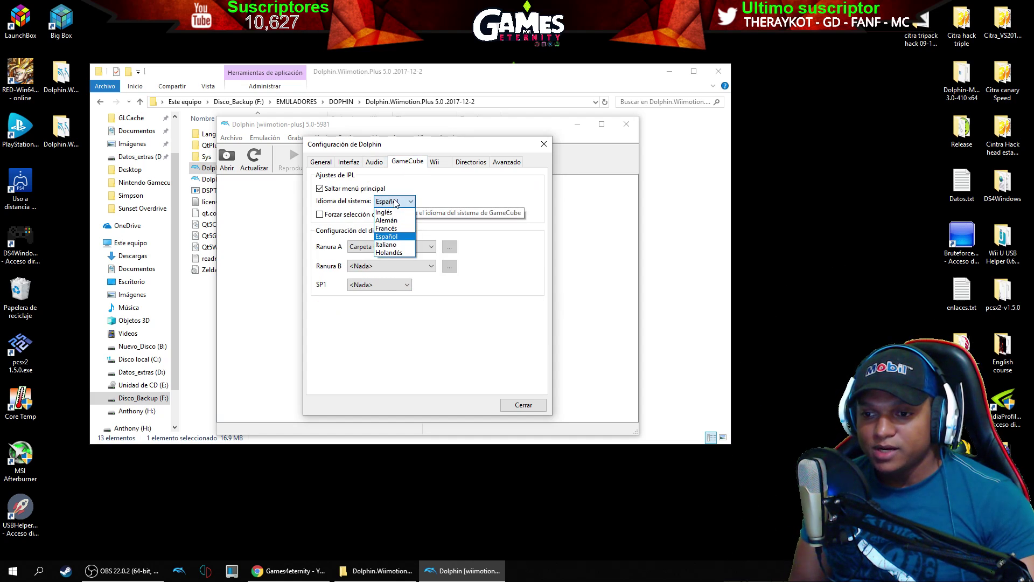
{"action": "left_click", "coordinate": [396, 202]}
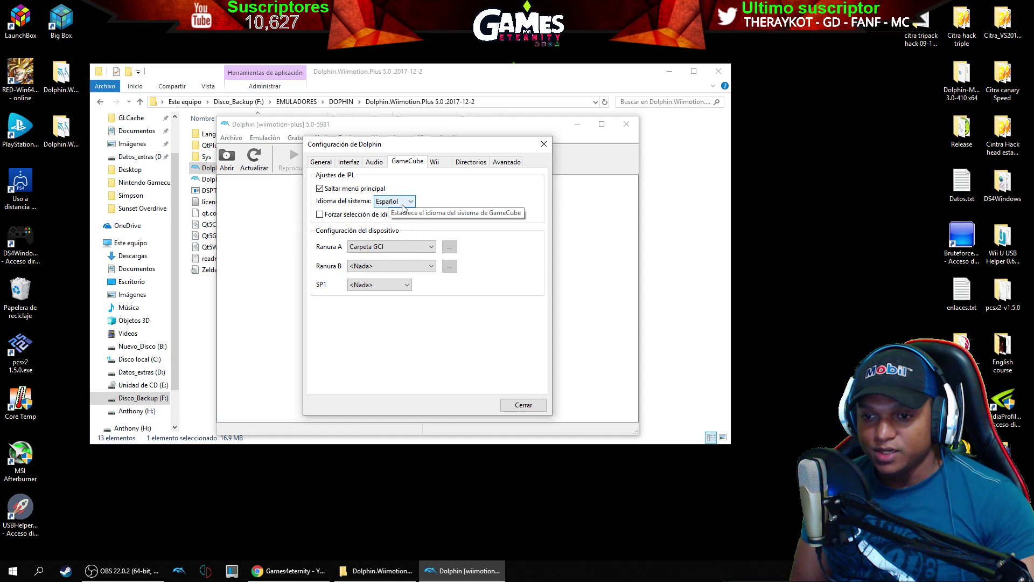
- Examine the Wii settings, including the aspect ratio and system language options
{"action": "left_click", "coordinate": [442, 166]}
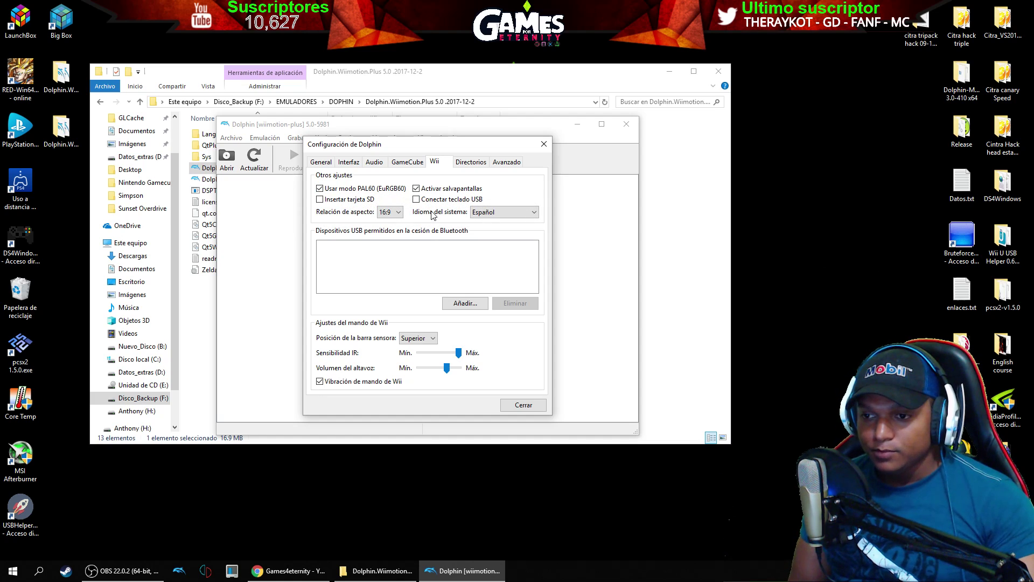
{"action": "left_click", "coordinate": [399, 213]}
{"action": "left_click", "coordinate": [398, 215]}
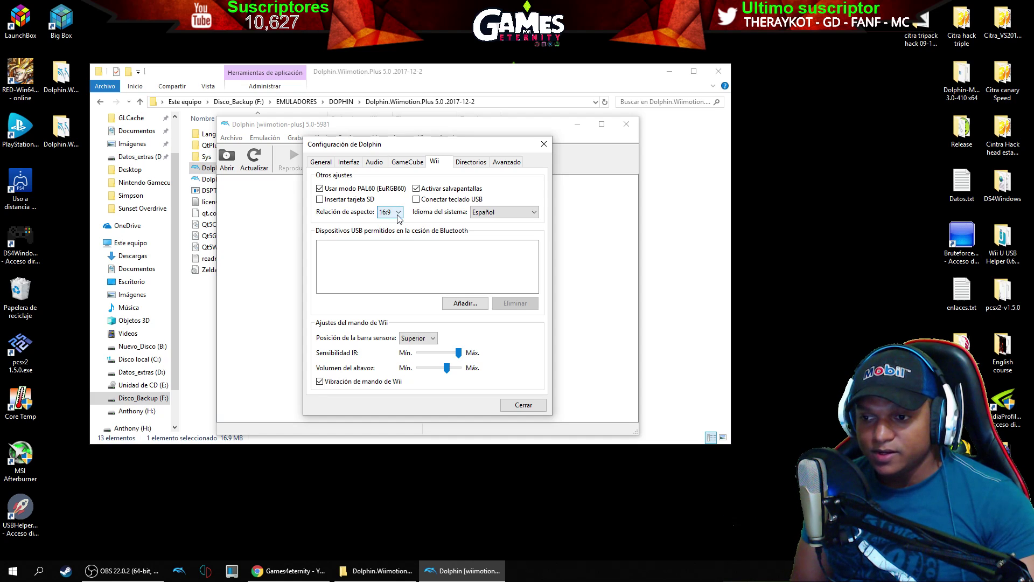
{"action": "left_click", "coordinate": [491, 213]}
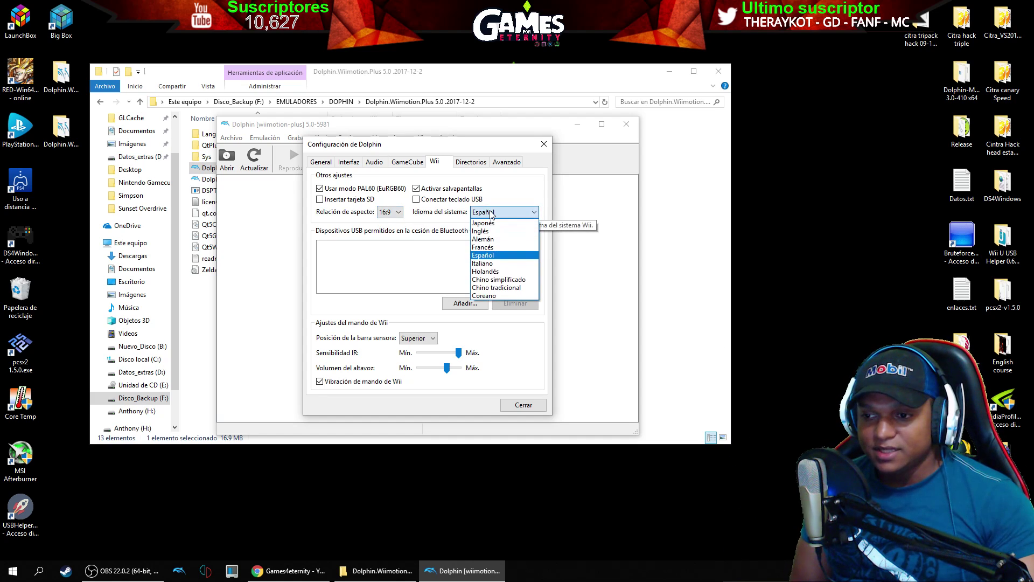
{"action": "left_click", "coordinate": [501, 248]}
- Add the folder F:\LaunchBox\Games\Nintendo Gamecube to the disc image folders in Dolphin's configuration
{"action": "left_click", "coordinate": [471, 163]}
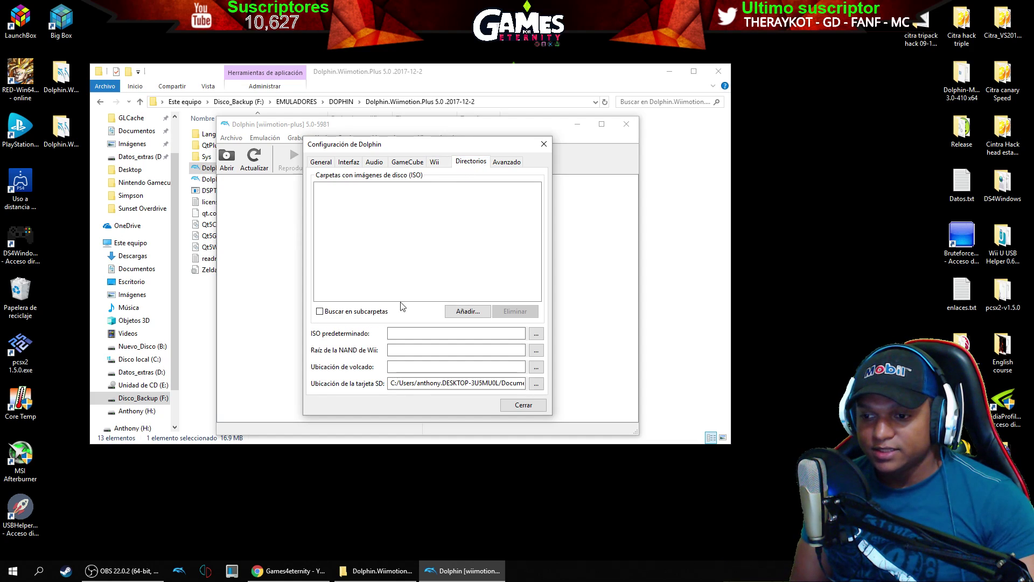
{"action": "left_click", "coordinate": [464, 312]}
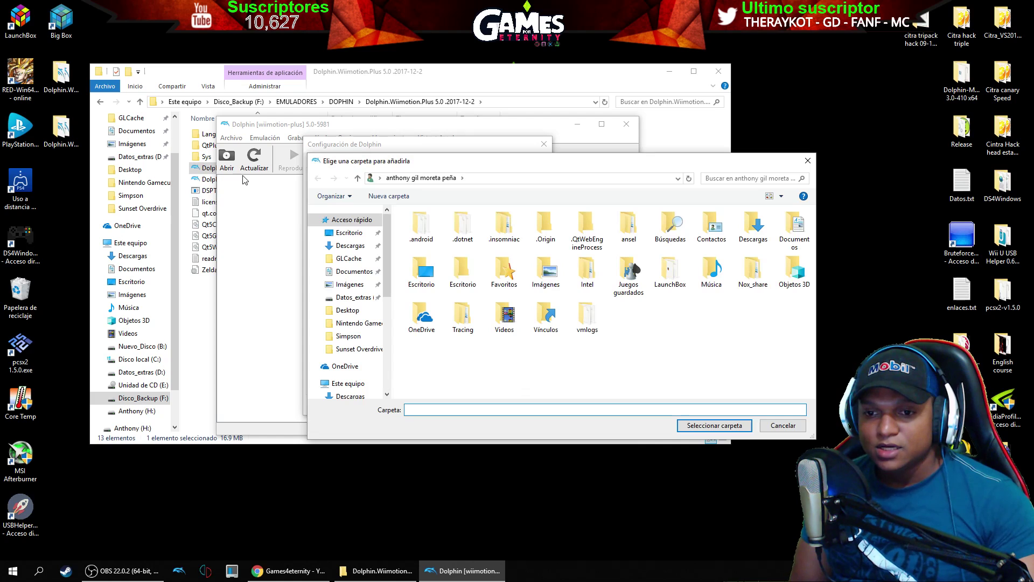
{"action": "scroll", "coordinate": [335, 351], "scroll_direction": "down", "scroll_amount": 5}
{"action": "left_click", "coordinate": [334, 352]}
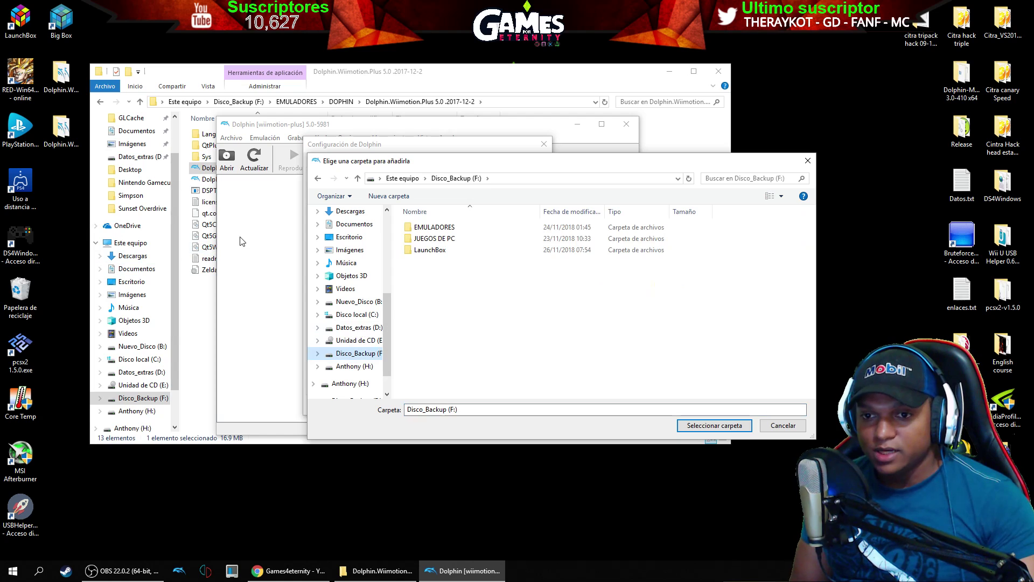
{"action": "double_click", "coordinate": [423, 250]}
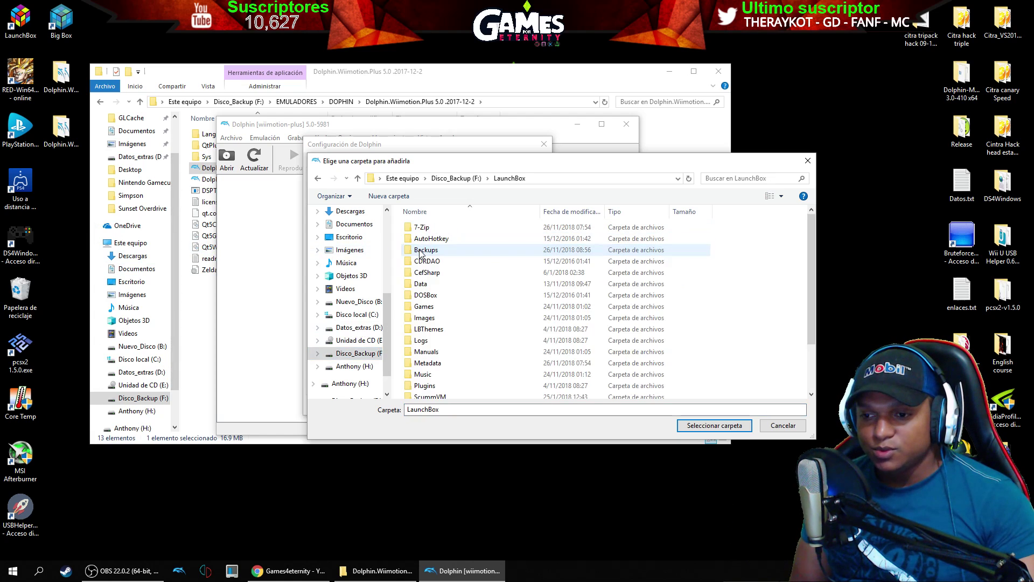
{"action": "scroll", "coordinate": [420, 254], "scroll_direction": "down", "scroll_amount": 2}
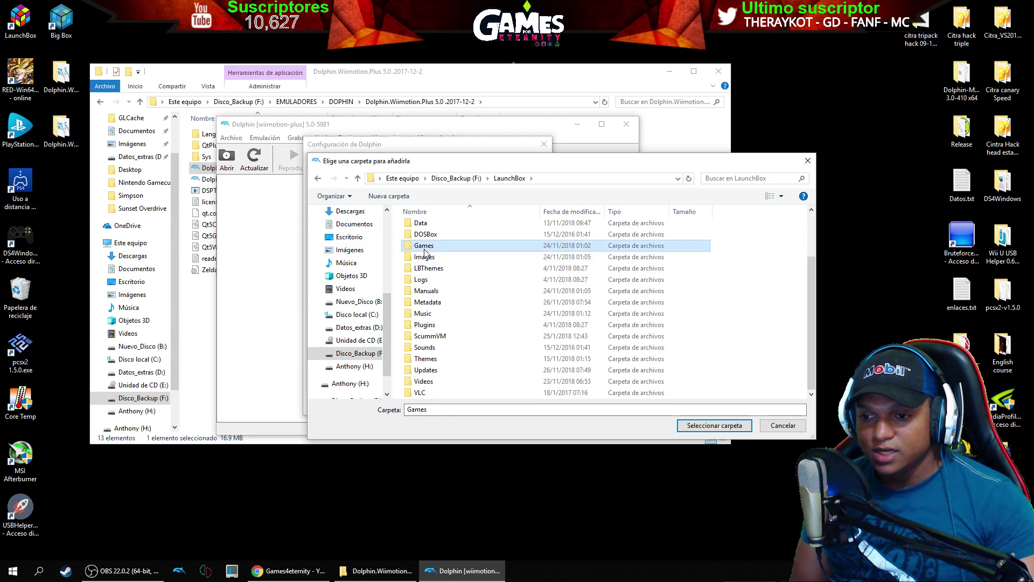
{"action": "double_click", "coordinate": [427, 251]}
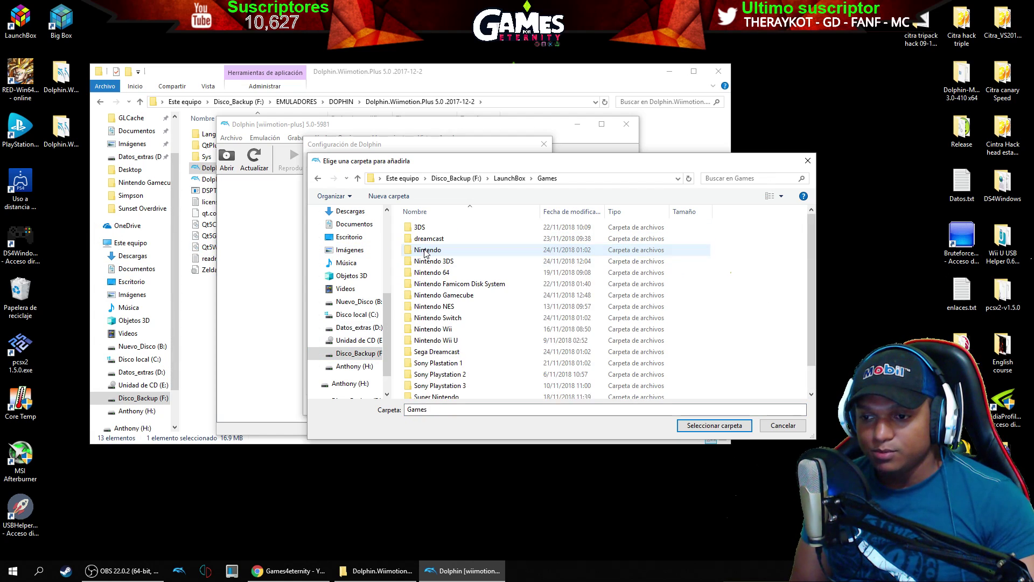
{"action": "left_click", "coordinate": [439, 295]}
{"action": "left_click", "coordinate": [719, 430]}
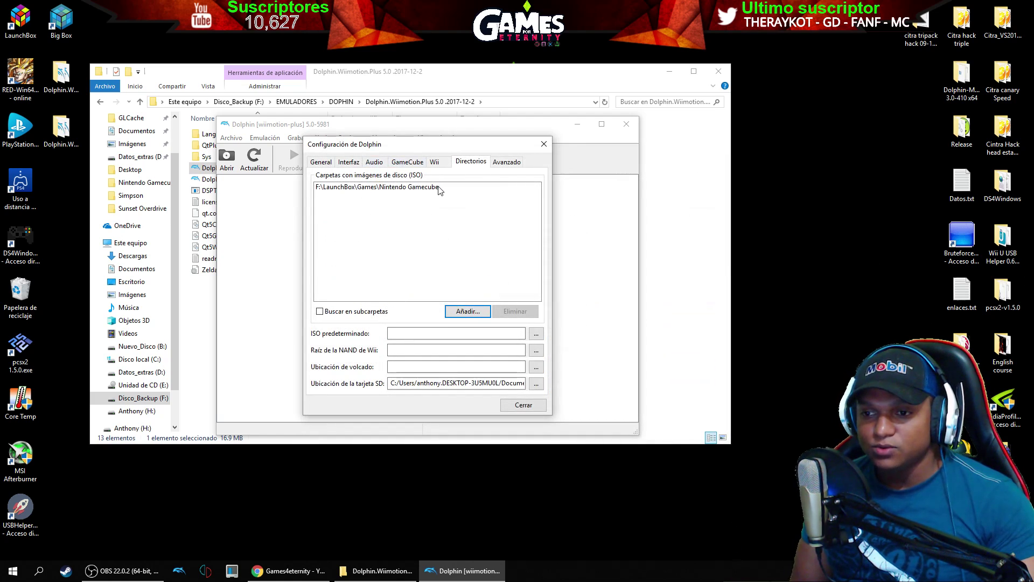
{"action": "left_click", "coordinate": [388, 188]}
{"action": "left_click", "coordinate": [345, 190]}
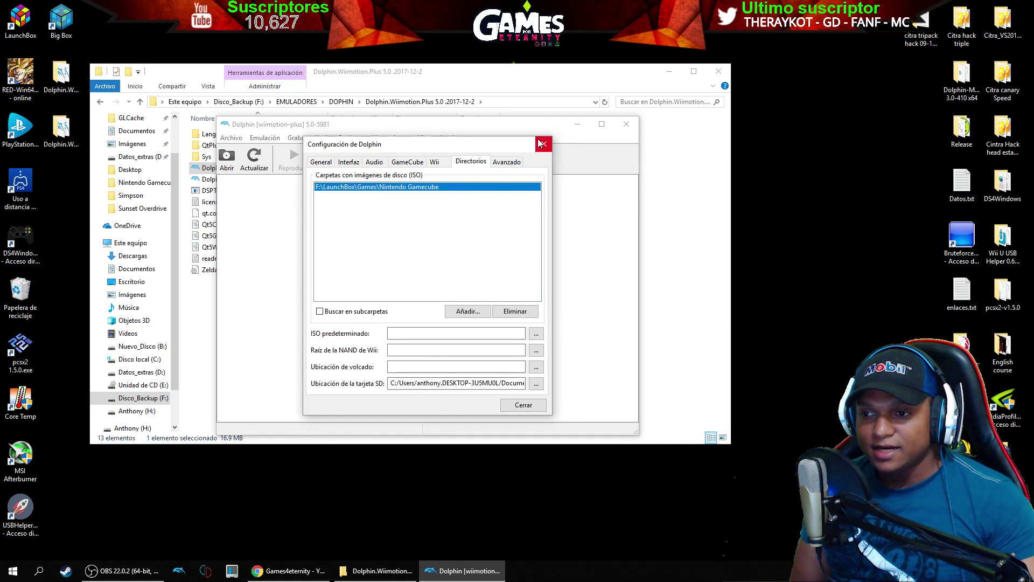
- Examine the advanced processor and clock options and close the configuration window
{"action": "left_click", "coordinate": [519, 162]}
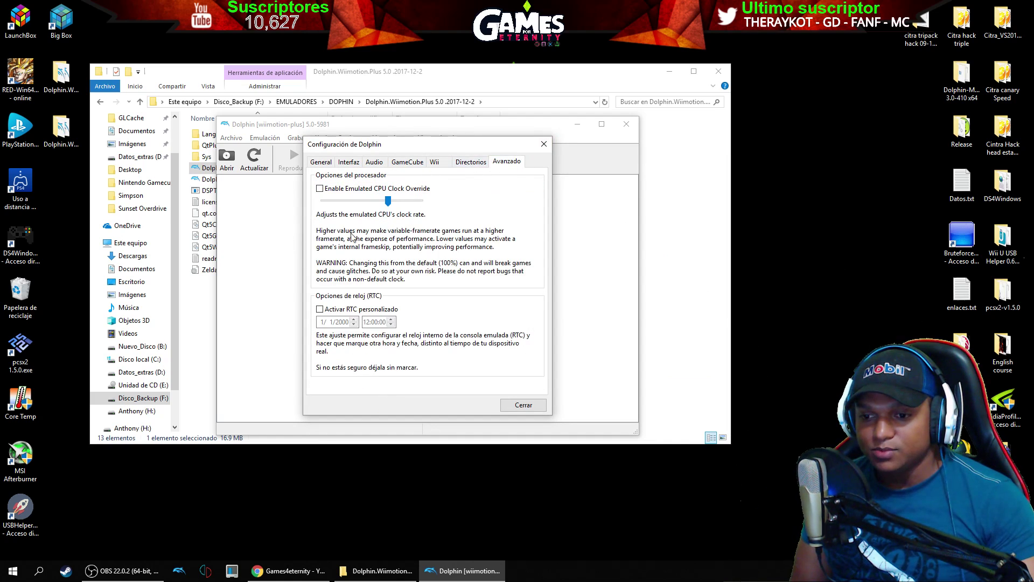
{"action": "left_click", "coordinate": [544, 143]}
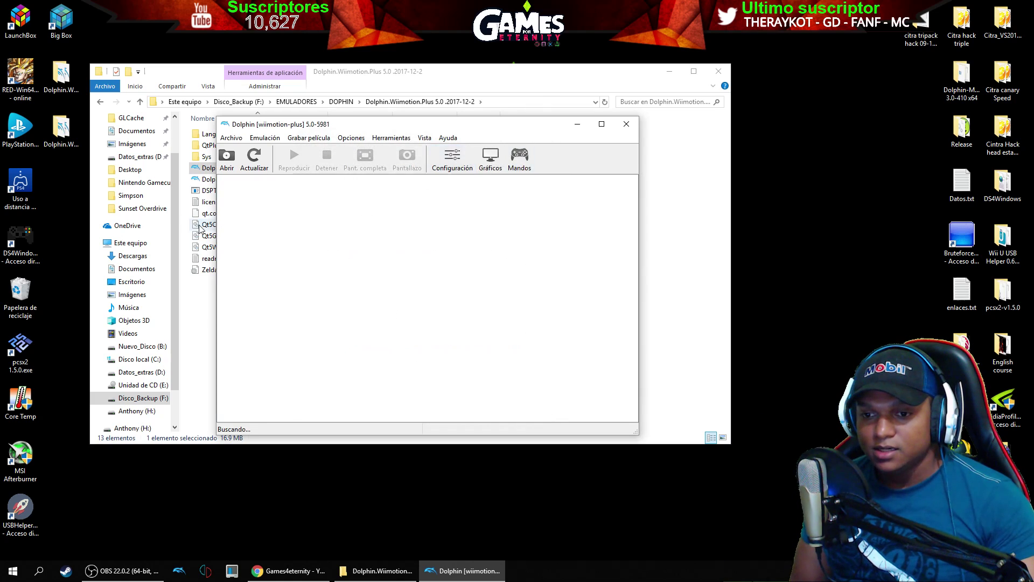
- Look through the list of games found in the added folder
{"action": "scroll", "coordinate": [276, 214], "scroll_direction": "down", "scroll_amount": 1}
{"action": "scroll", "coordinate": [282, 214], "scroll_direction": "up", "scroll_amount": 1}
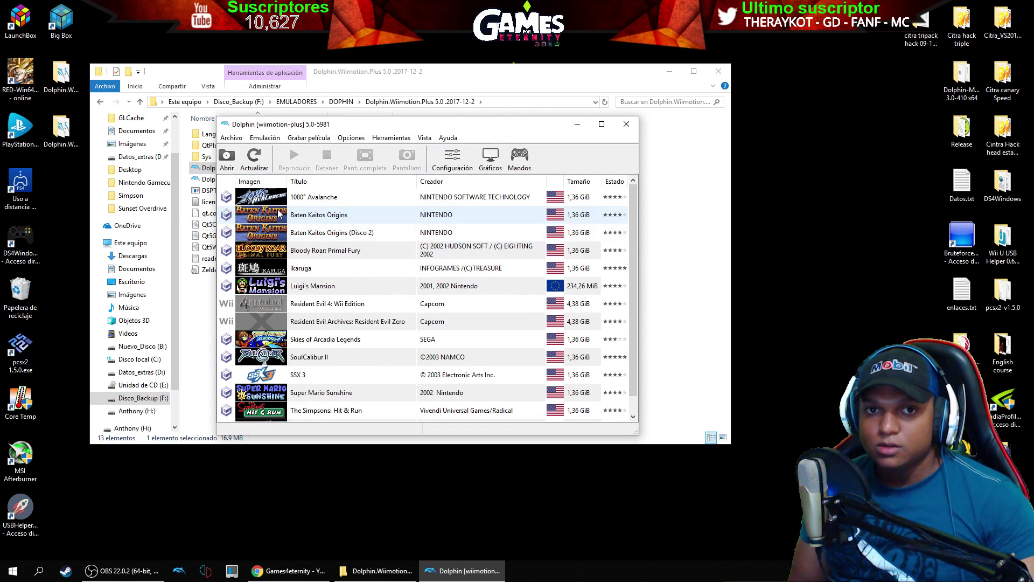
{"action": "scroll", "coordinate": [275, 215], "scroll_direction": "down", "scroll_amount": 1}
{"action": "scroll", "coordinate": [275, 215], "scroll_direction": "up", "scroll_amount": 1}
{"action": "scroll", "coordinate": [280, 215], "scroll_direction": "down", "scroll_amount": 1}
{"action": "scroll", "coordinate": [378, 214], "scroll_direction": "up", "scroll_amount": 1}
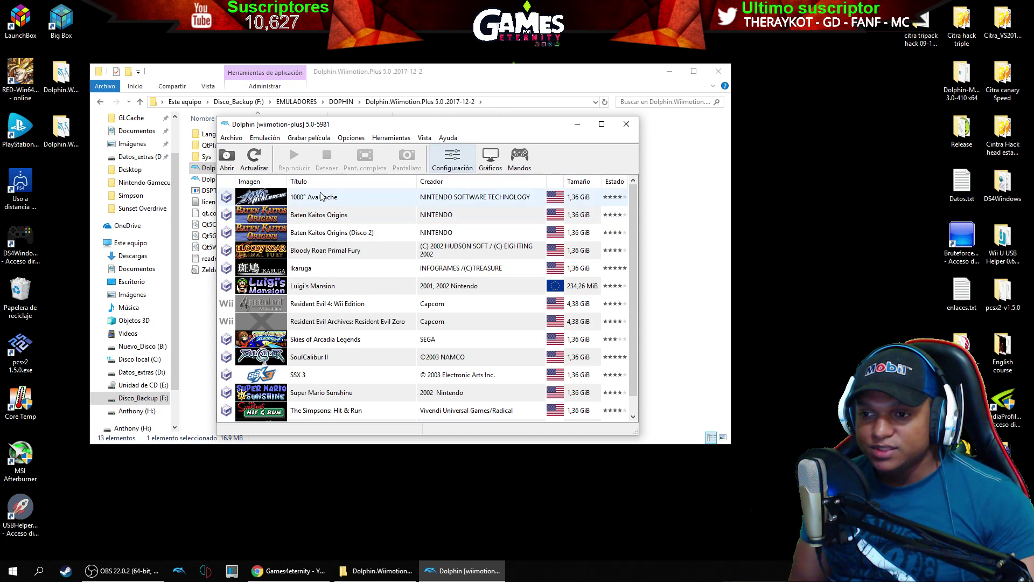
- Open Dolphin's graphics configuration and reposition its window
{"action": "left_click", "coordinate": [491, 172]}
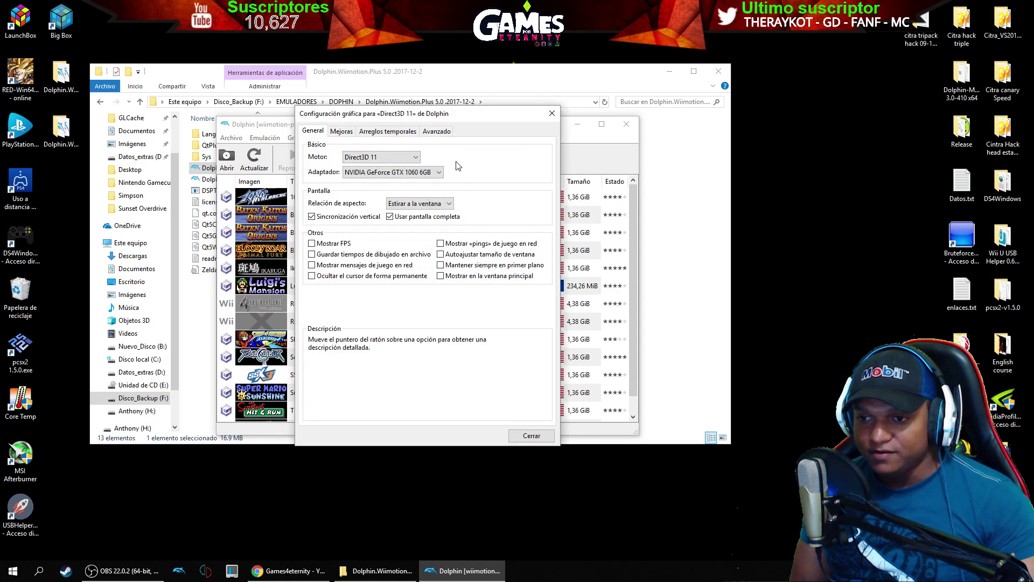
{"action": "left_click_drag", "start_coordinate": [434, 116], "coordinate": [349, 115]}
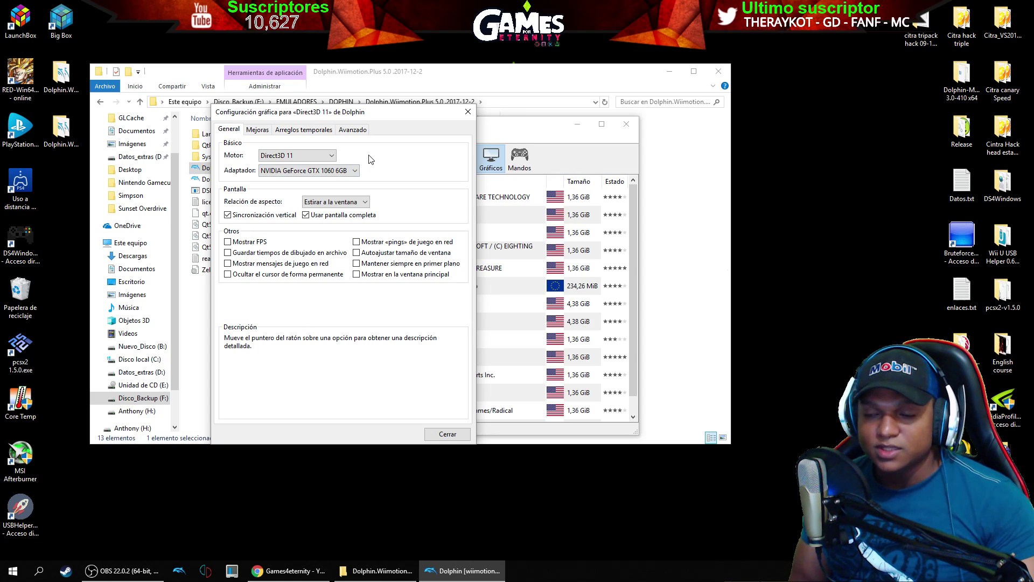
{"action": "left_click", "coordinate": [356, 170]}
{"action": "left_click", "coordinate": [358, 170]}
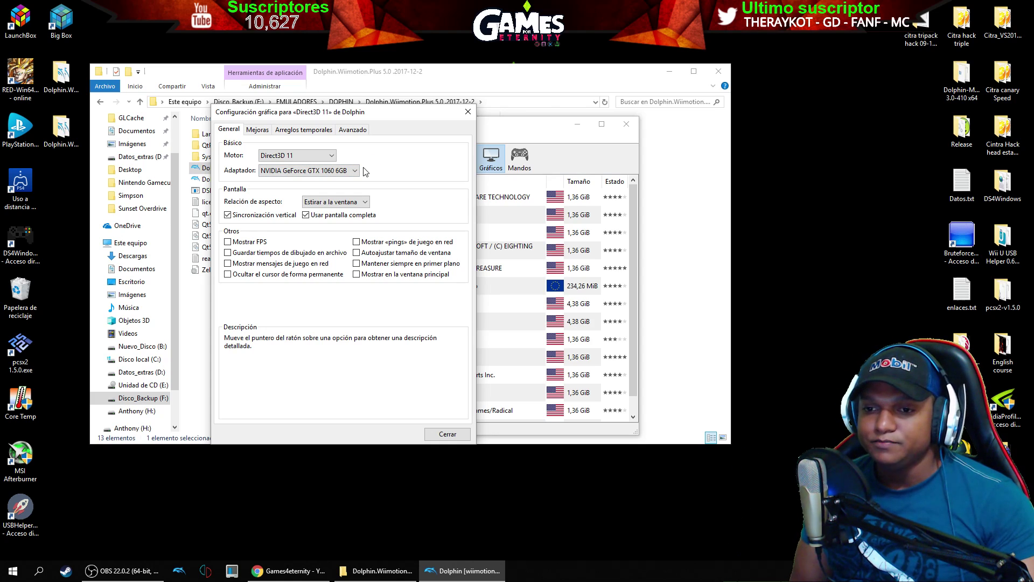
{"action": "mouse_move", "coordinate": [406, 114]}
{"action": "left_mouse_down"}
{"action": "mouse_move", "coordinate": [434, 106]}
{"action": "mouse_move", "coordinate": [402, 114]}
{"action": "left_mouse_up"}
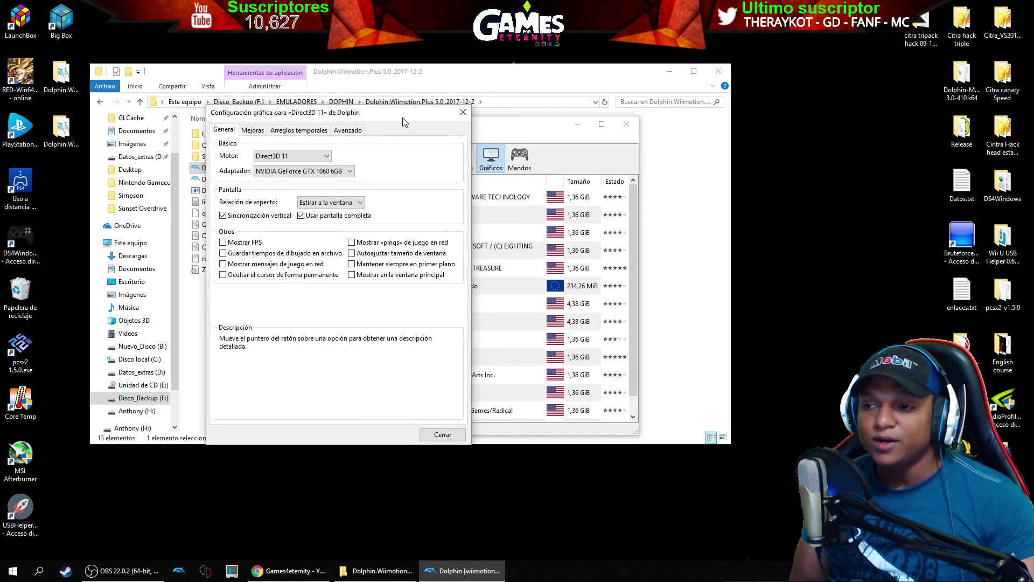
{"action": "mouse_move", "coordinate": [405, 122]}
{"action": "left_mouse_down"}
{"action": "mouse_move", "coordinate": [446, 120]}
{"action": "mouse_move", "coordinate": [420, 115]}
{"action": "left_mouse_up"}
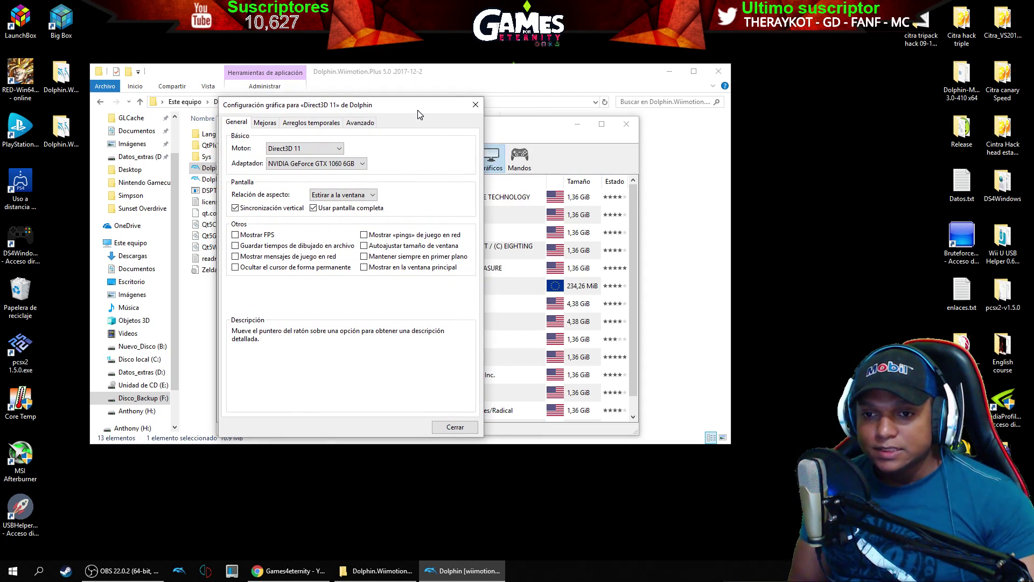
- Switch the graphics engine to OpenGL and back to Direct3D 11, and review the other available engines
{"action": "left_click", "coordinate": [333, 152]}
{"action": "left_click", "coordinate": [333, 160]}
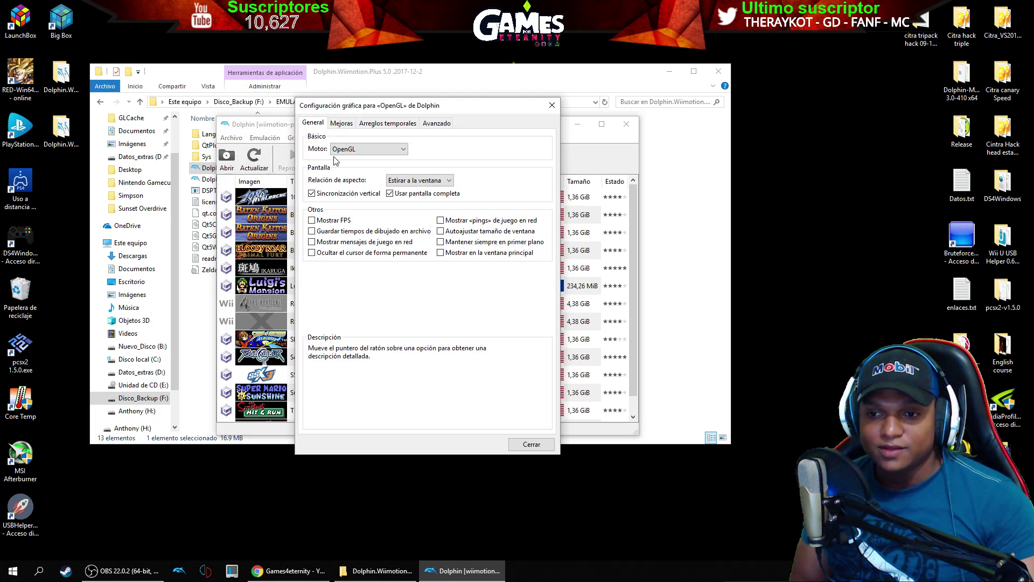
{"action": "left_click", "coordinate": [378, 153]}
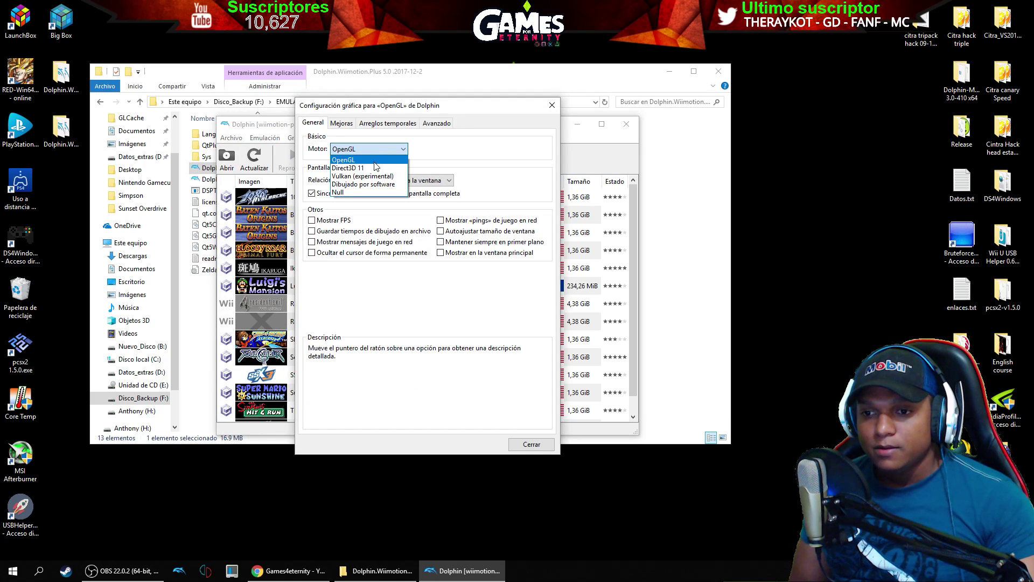
{"action": "left_click", "coordinate": [375, 169]}
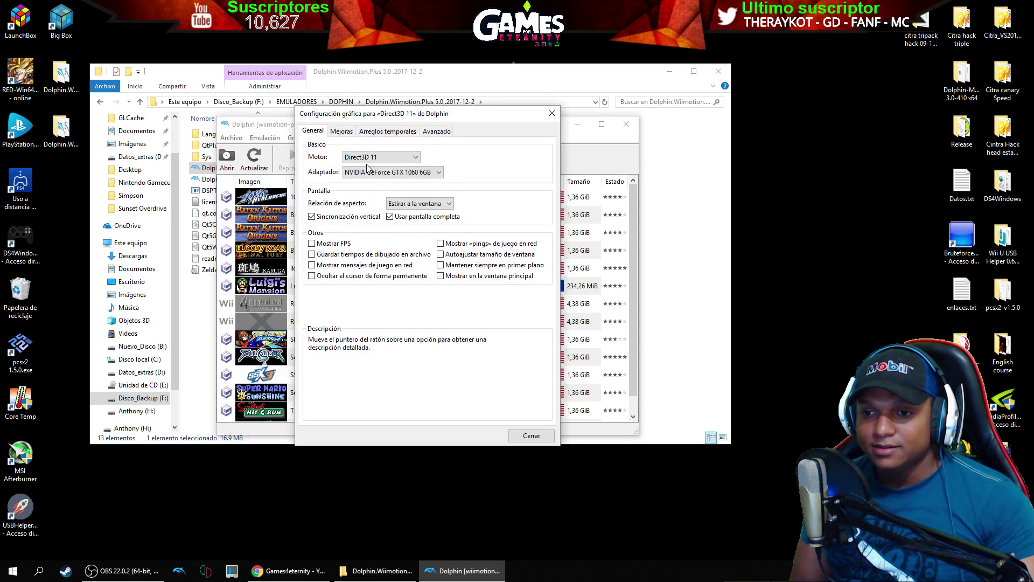
{"action": "mouse_move", "coordinate": [371, 164]}
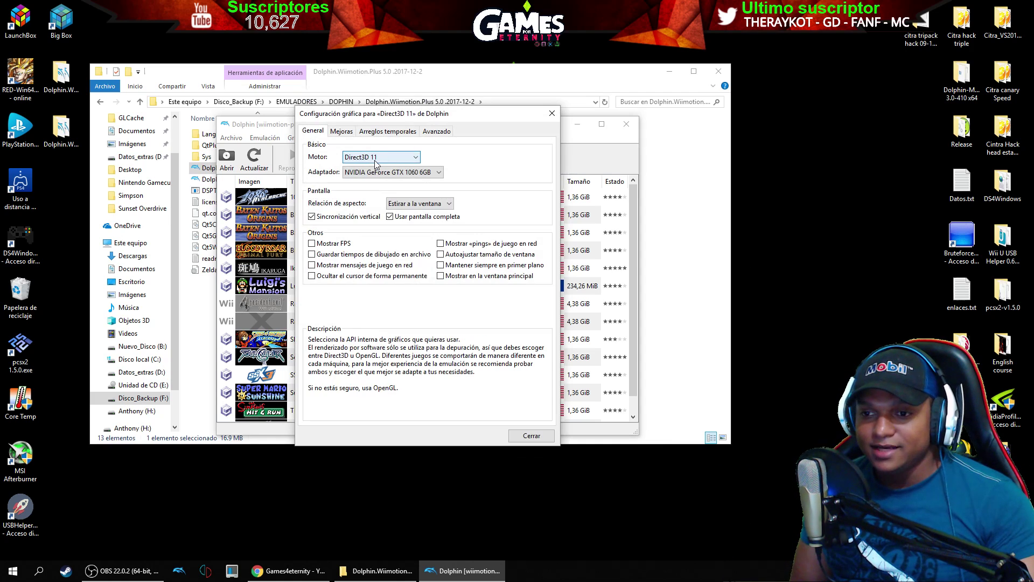
{"action": "left_click", "coordinate": [376, 161]}
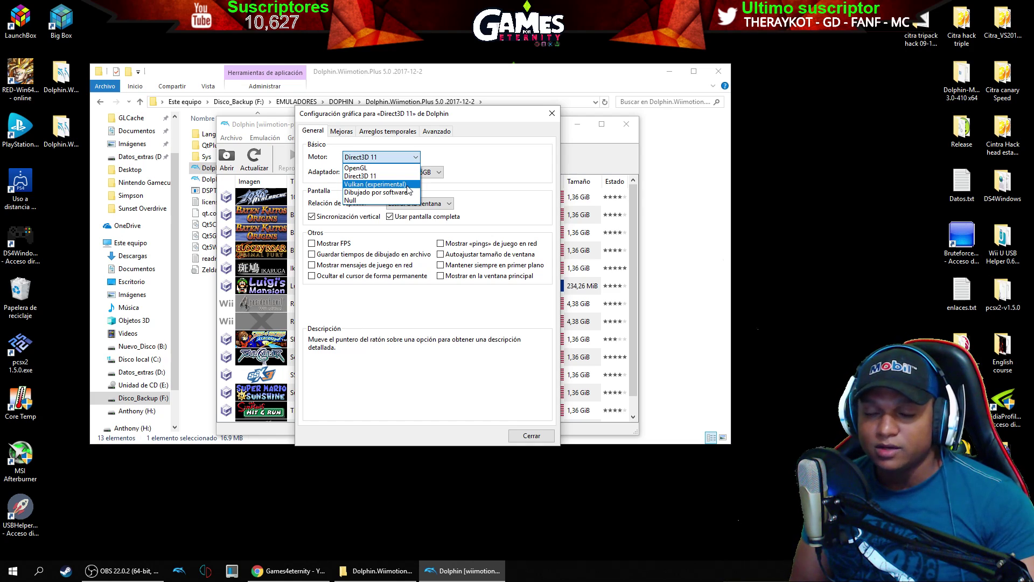
{"action": "left_click", "coordinate": [381, 159]}
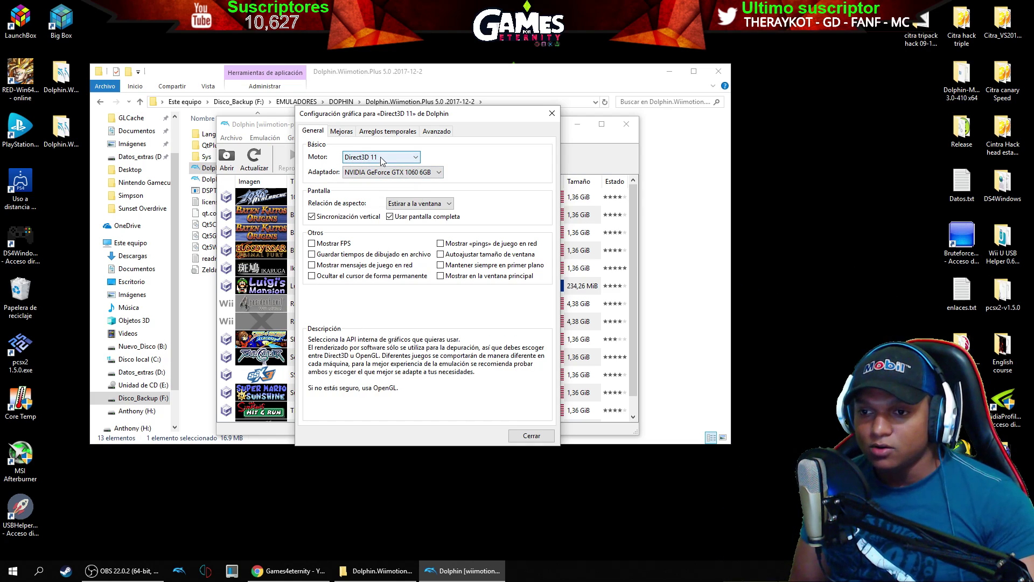
- Select NVIDIA GeForce GTX 1060 6GB as the graphics adapter and "Estirar a la ventana" as the aspect ratio
{"action": "left_click", "coordinate": [380, 173]}
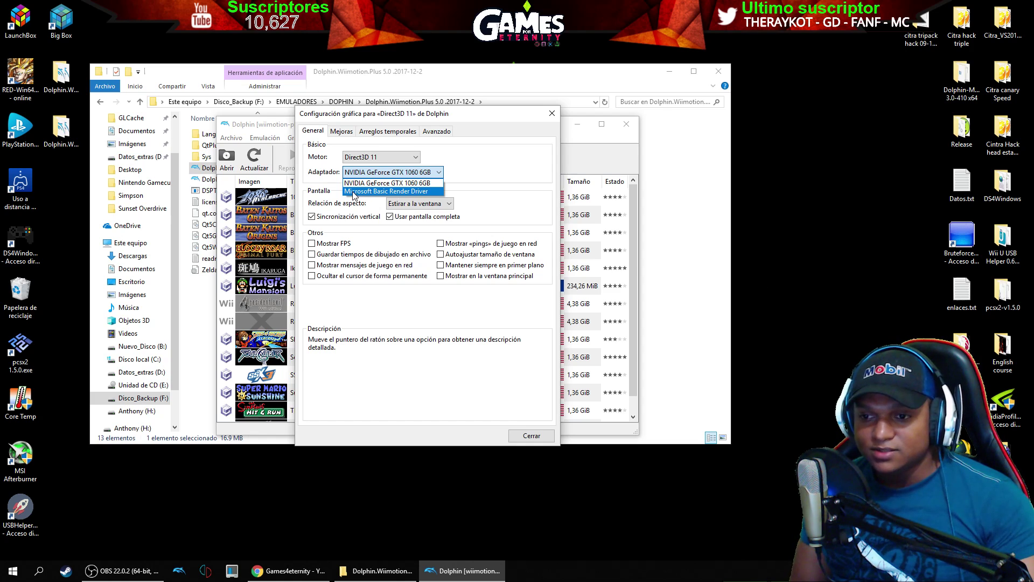
{"action": "left_click", "coordinate": [405, 185]}
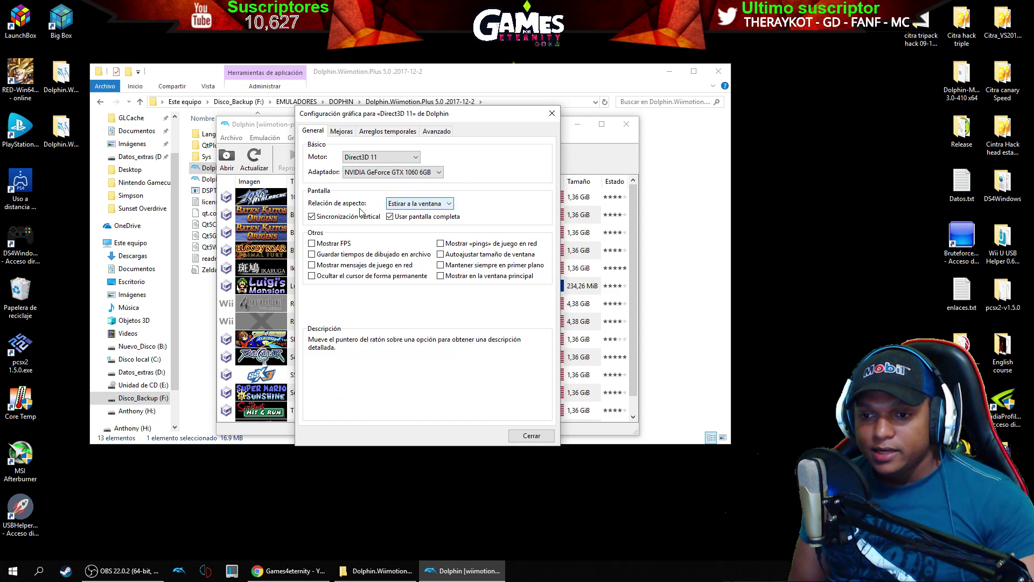
{"action": "left_click", "coordinate": [389, 208]}
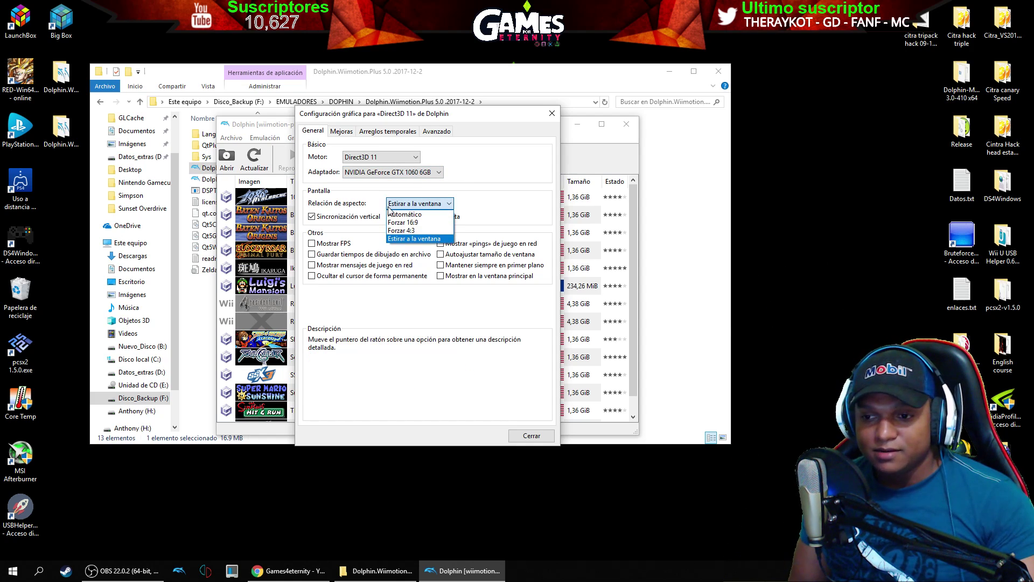
{"action": "left_click", "coordinate": [415, 239]}
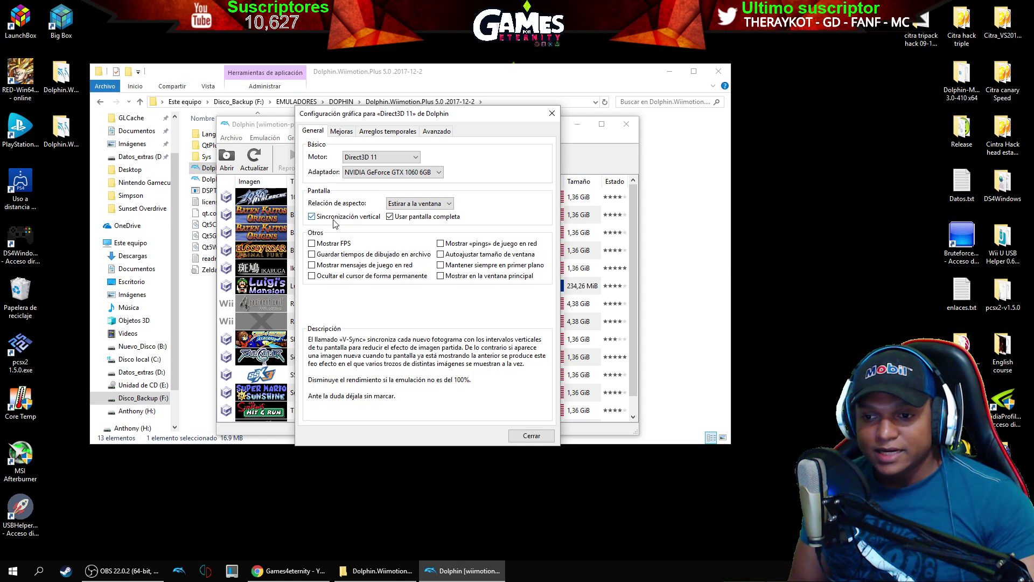
- Launch MSI Afterburner, decline its update download, and minimise its window
{"action": "double_click", "coordinate": [12, 451]}
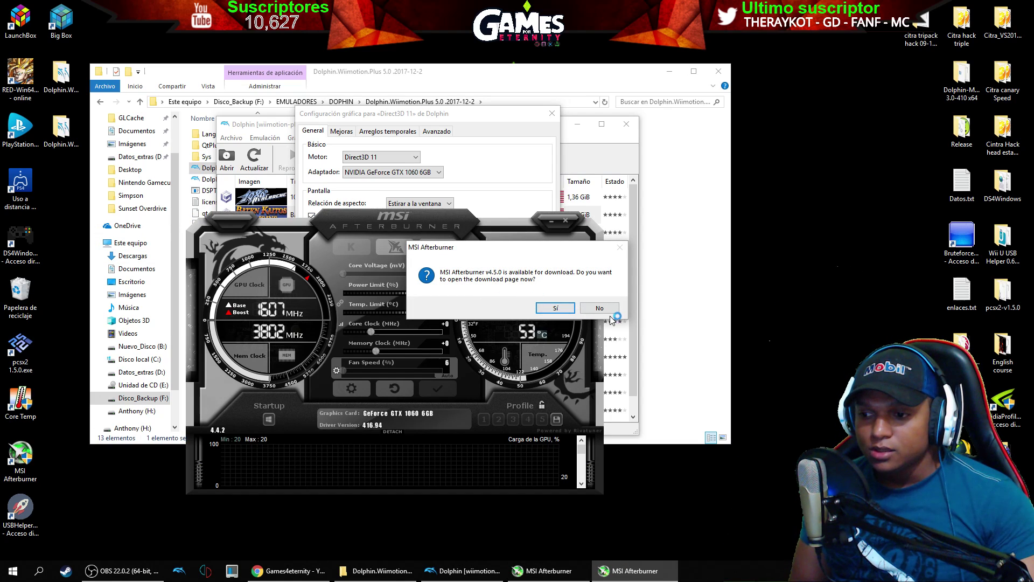
{"action": "left_click", "coordinate": [601, 307]}
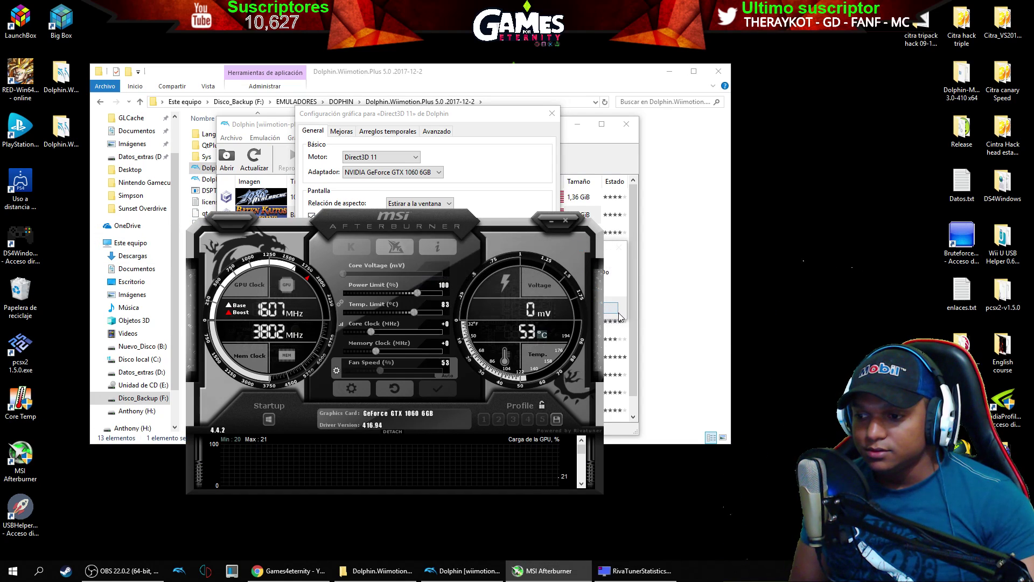
{"action": "left_click", "coordinate": [551, 221]}
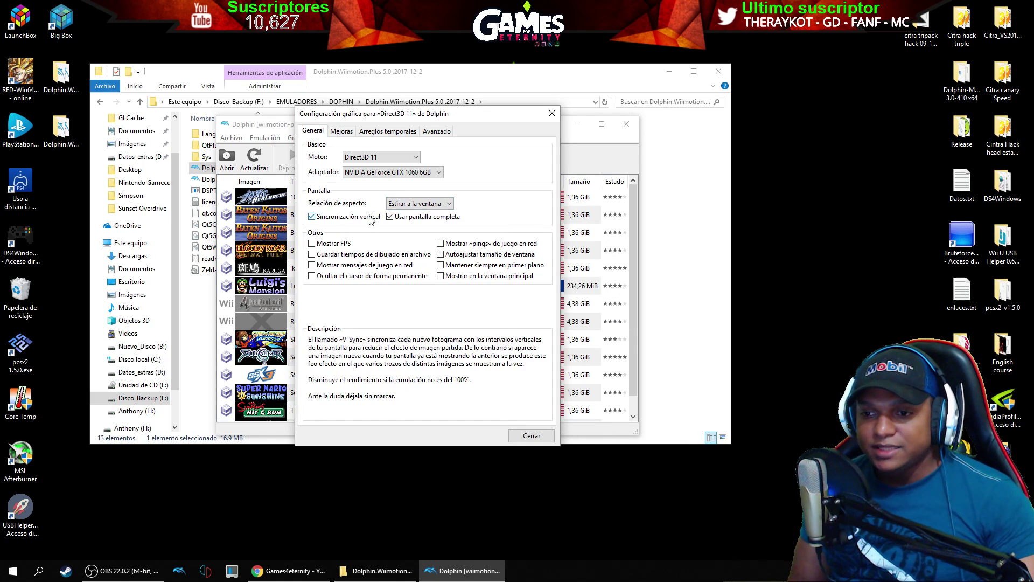
- Set the internal resolution to "Nativa x4 (2560x2112) a 1440p" in the graphics enhancements
{"action": "mouse_move", "coordinate": [391, 217]}
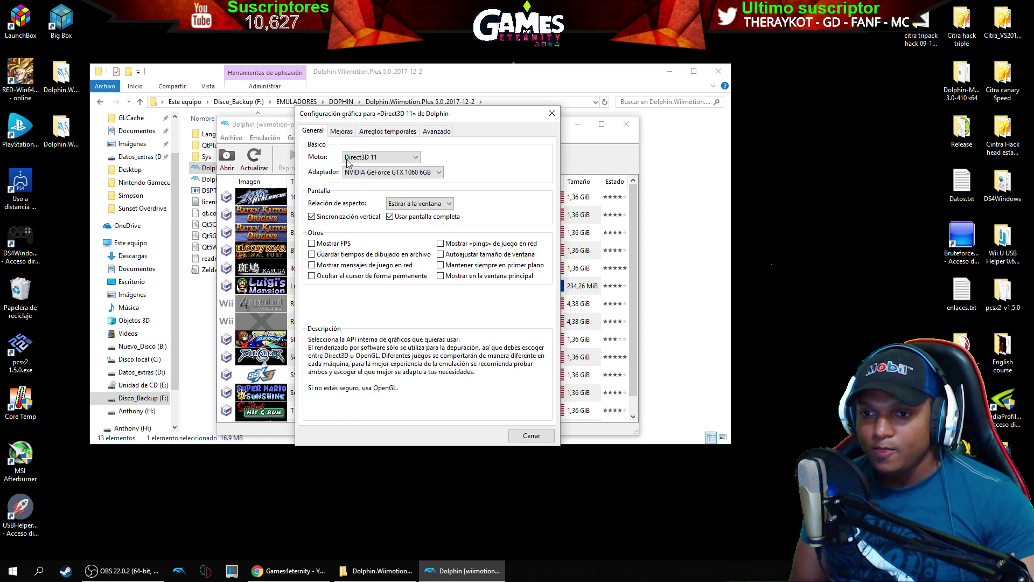
{"action": "left_click", "coordinate": [341, 131]}
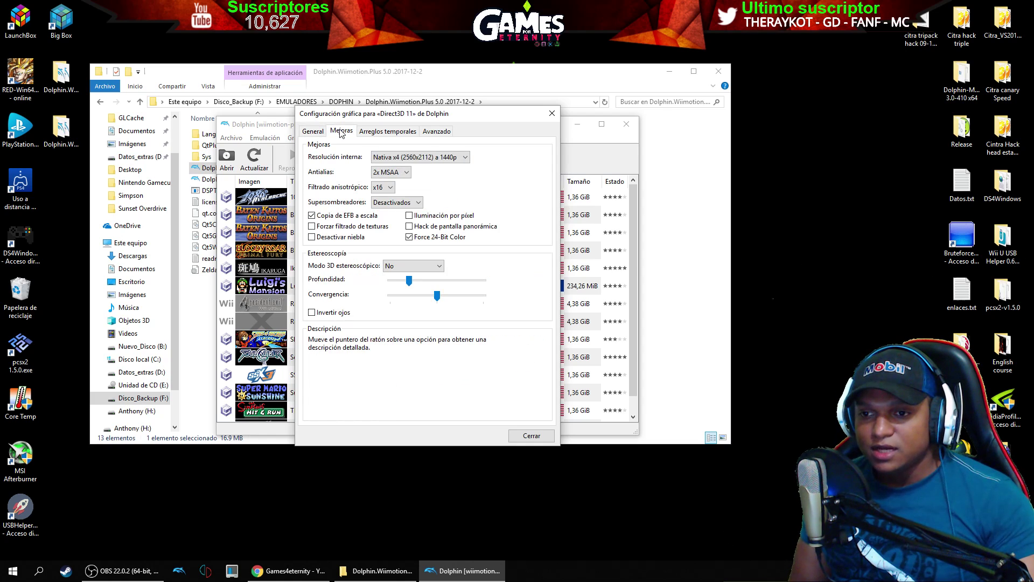
{"action": "left_click", "coordinate": [392, 157]}
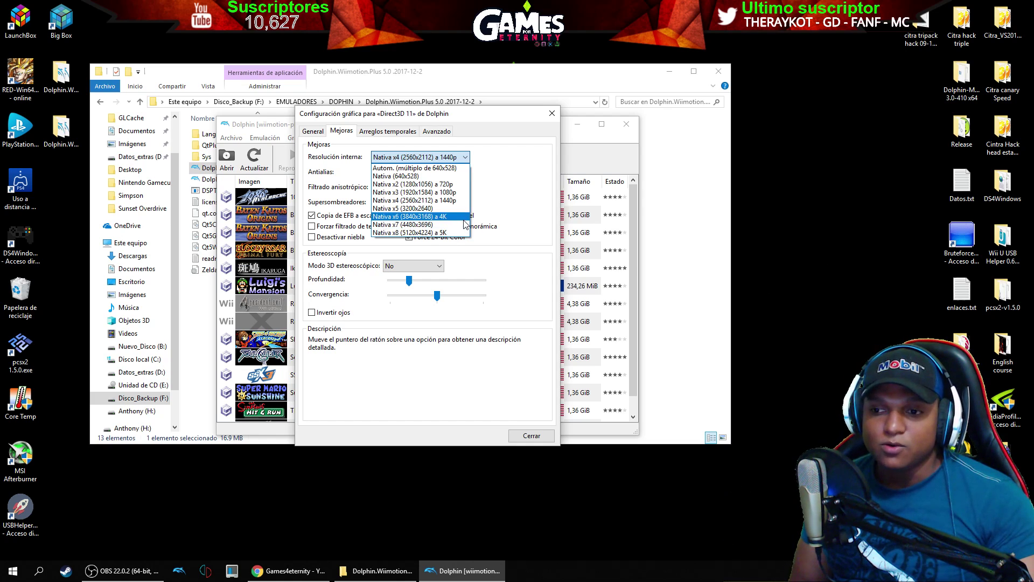
{"action": "left_click", "coordinate": [462, 201]}
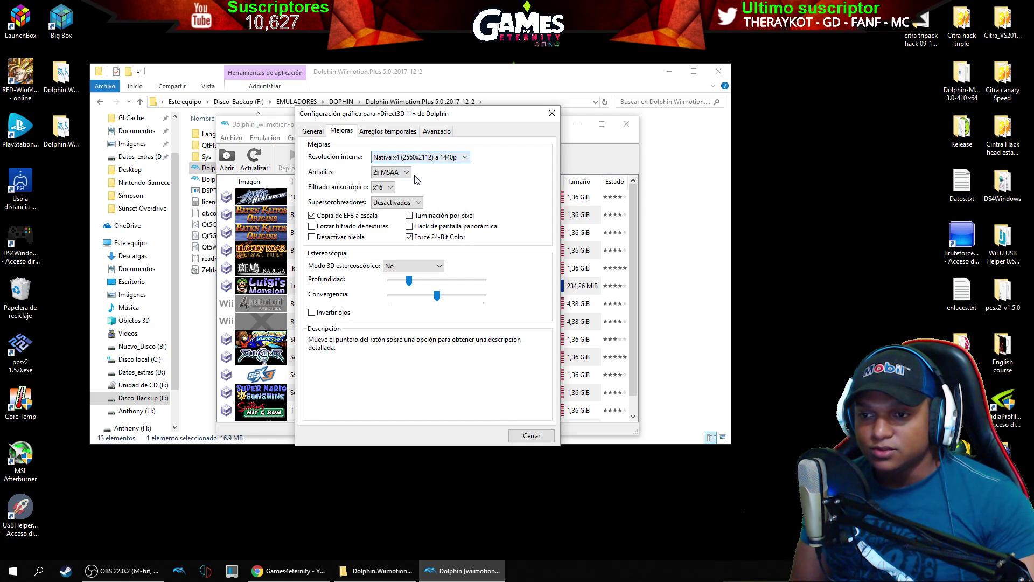
- Set antialiasing to 2x MSAA and anisotropic filtering to x16 in the graphics enhancements
{"action": "left_click", "coordinate": [396, 173]}
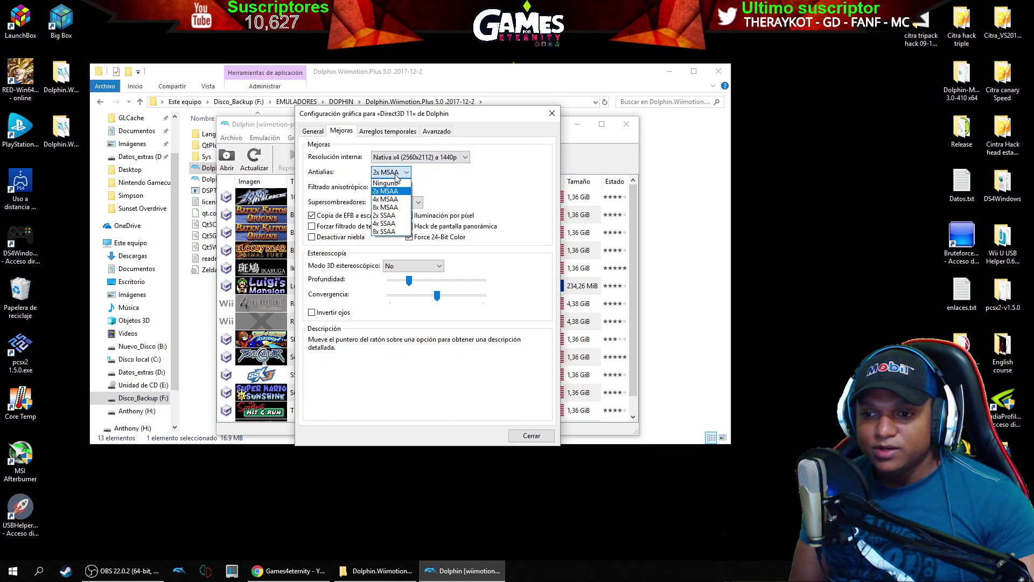
{"action": "left_click", "coordinate": [397, 176]}
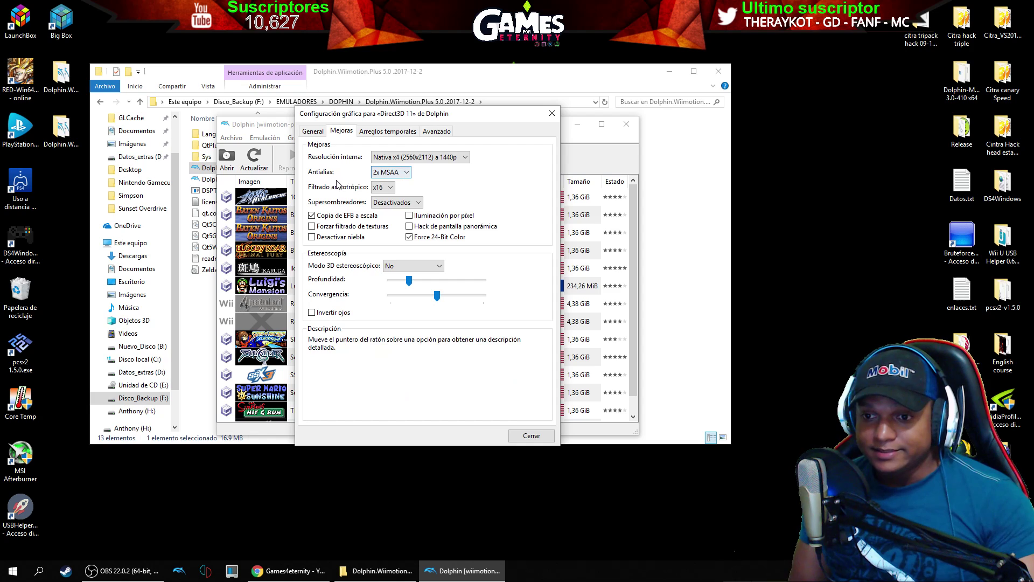
{"action": "left_click", "coordinate": [391, 188]}
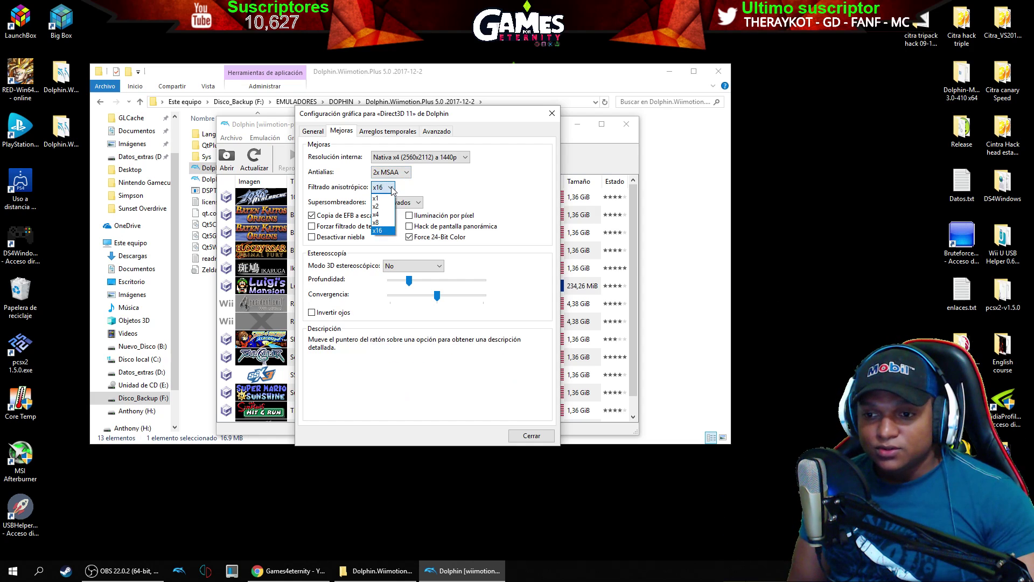
{"action": "left_click", "coordinate": [384, 231]}
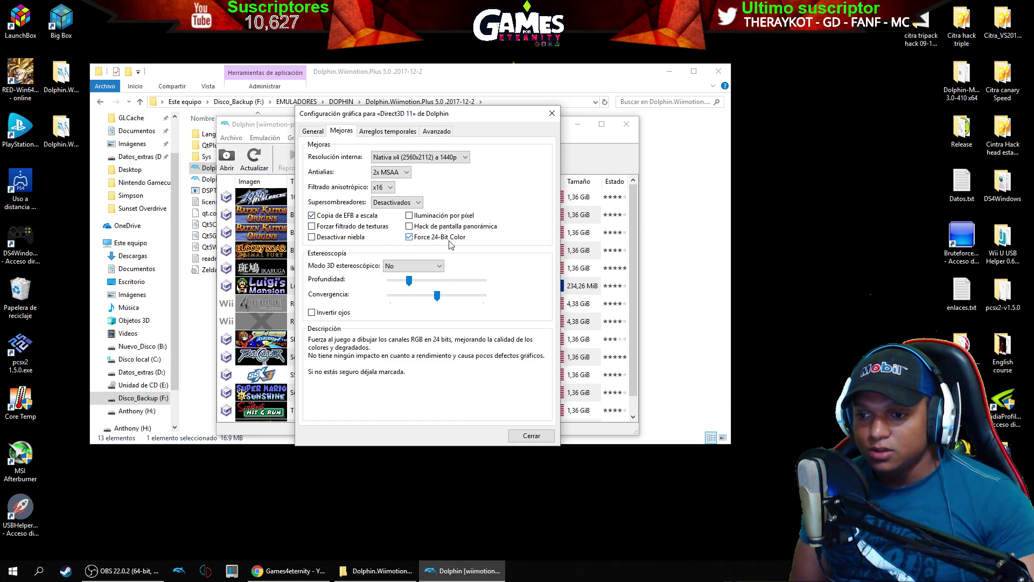
- Try a middle texture cache accuracy in the graphics hacks settings and return it to "Rápido"
{"action": "left_click", "coordinate": [384, 133]}
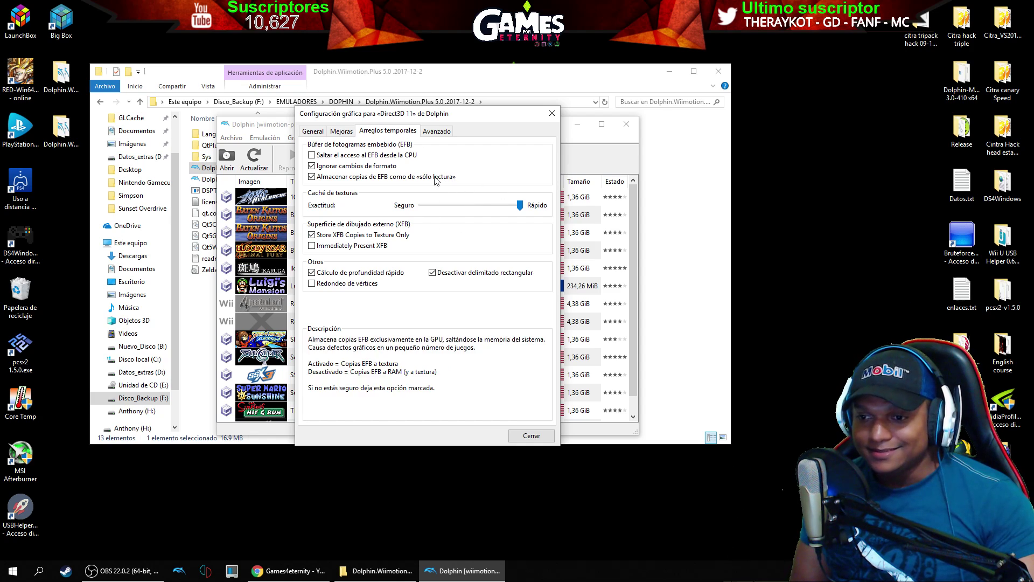
{"action": "left_click", "coordinate": [467, 208]}
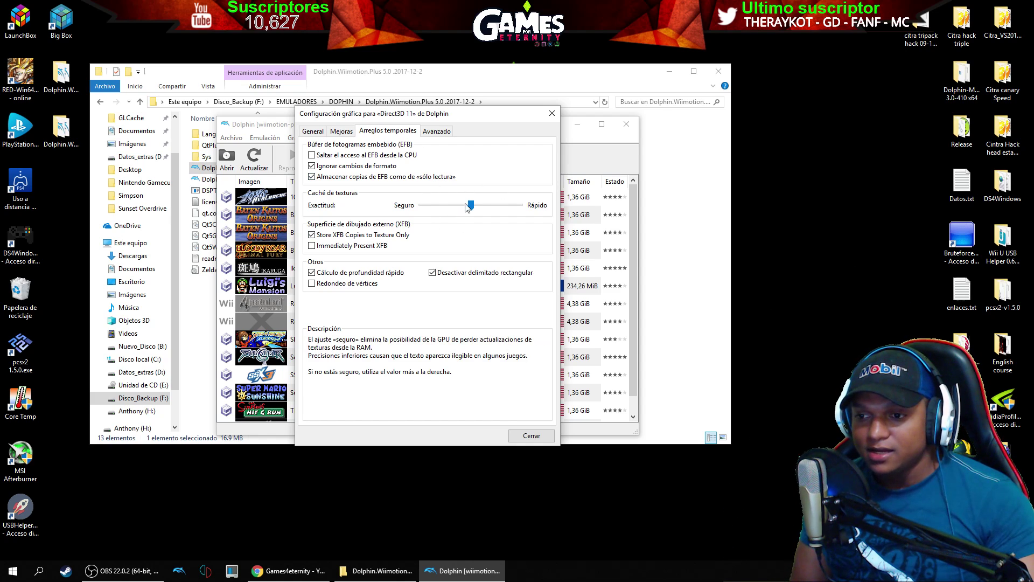
{"action": "left_click", "coordinate": [519, 206]}
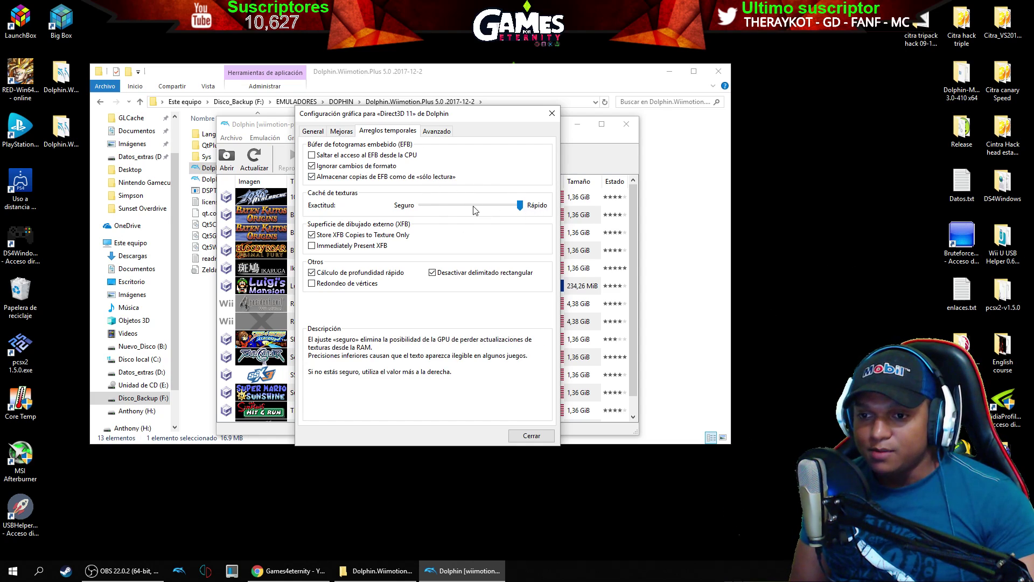
- Try loading and prefetching custom textures in the advanced graphics options, turn both off again, and close the graphics configuration
{"action": "left_click", "coordinate": [437, 132]}
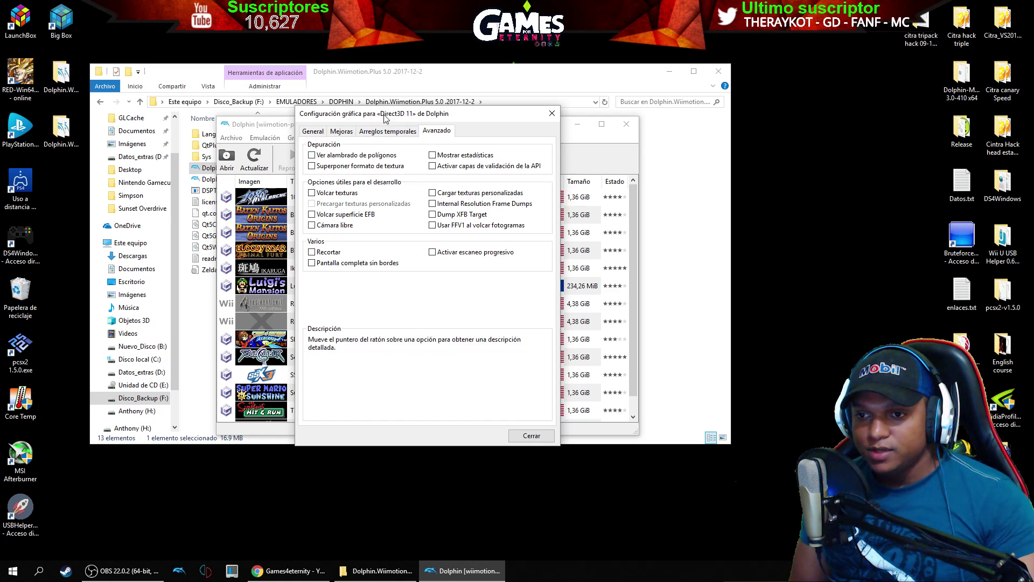
{"action": "left_click_drag", "start_coordinate": [385, 118], "coordinate": [364, 117]}
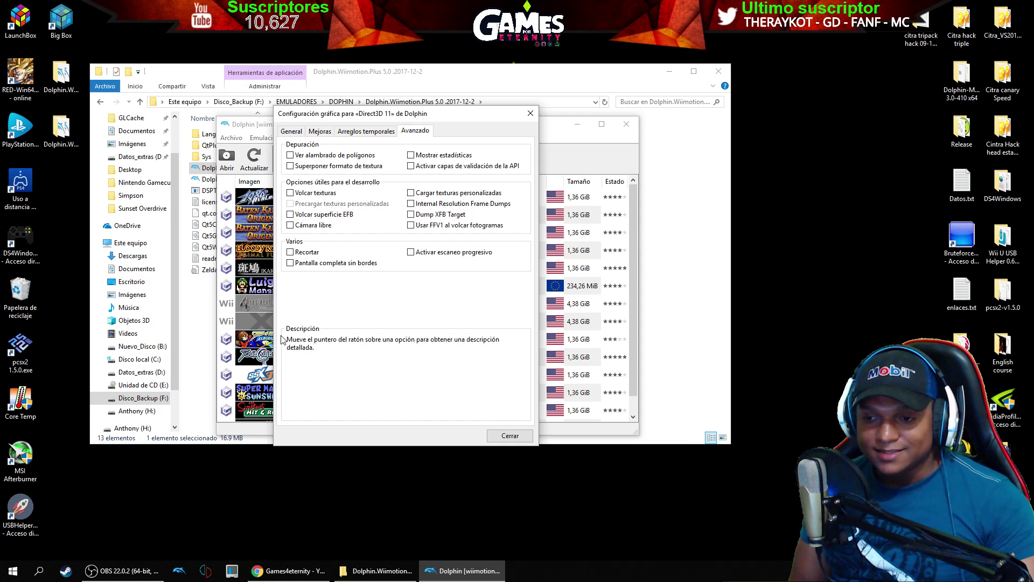
{"action": "left_click", "coordinate": [411, 194]}
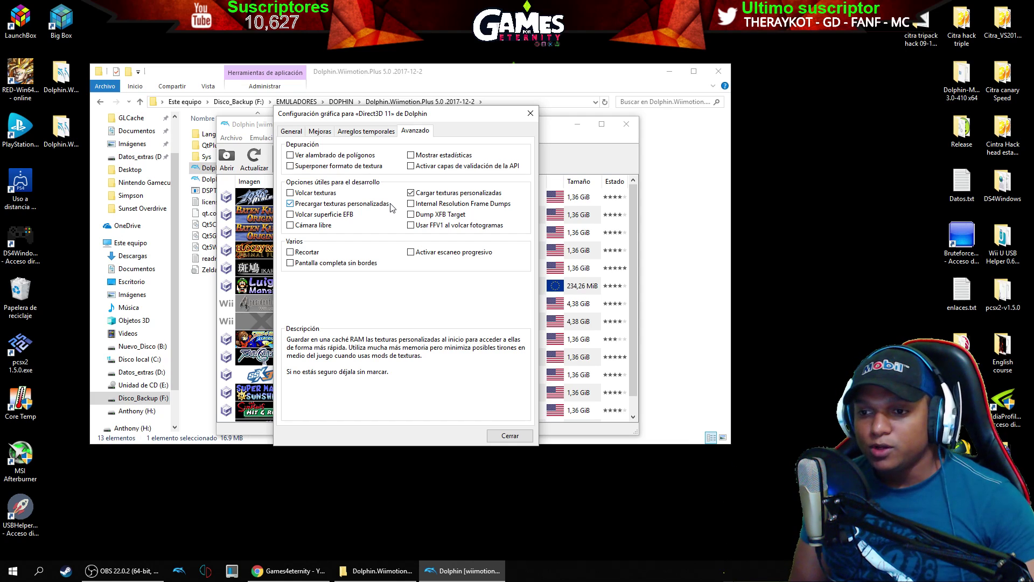
{"action": "left_click", "coordinate": [409, 193]}
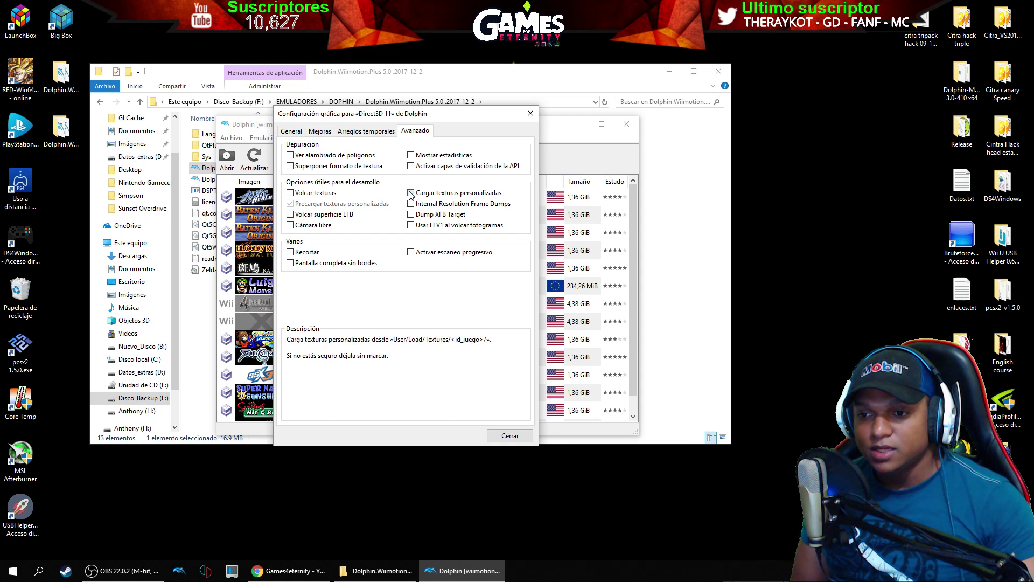
{"action": "left_click", "coordinate": [411, 192]}
{"action": "left_click", "coordinate": [412, 193]}
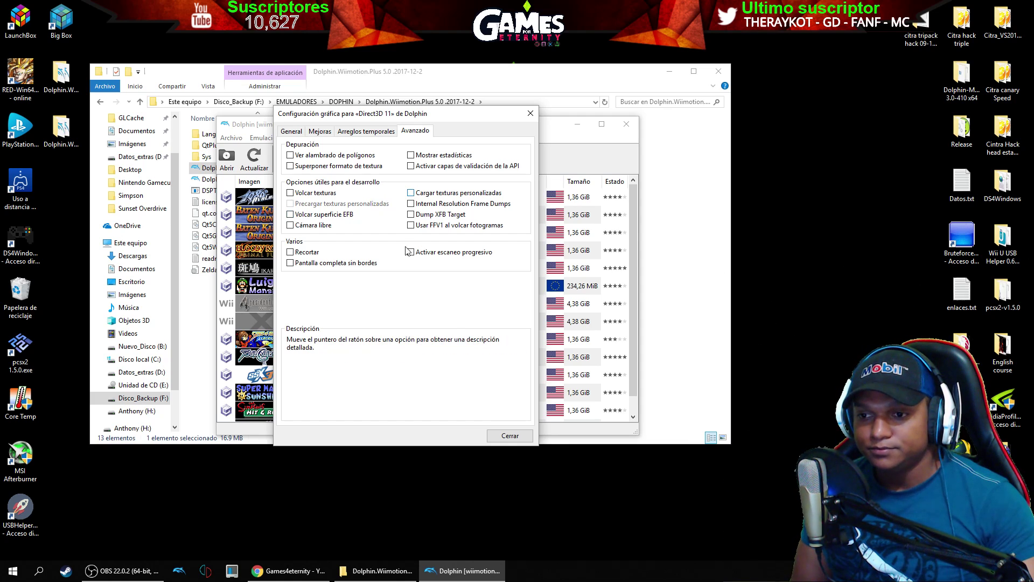
{"action": "left_click", "coordinate": [507, 437]}
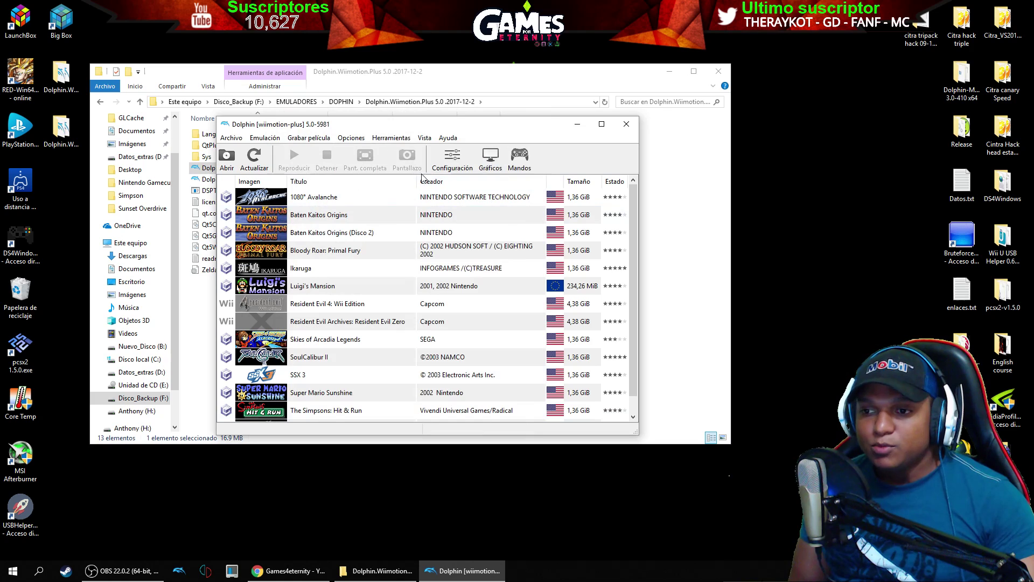
- Review the device and profiles for emulated Wii Remote 1, picking Mario_galaxy1&2 without loading it, and close its settings
{"action": "left_click", "coordinate": [518, 158]}
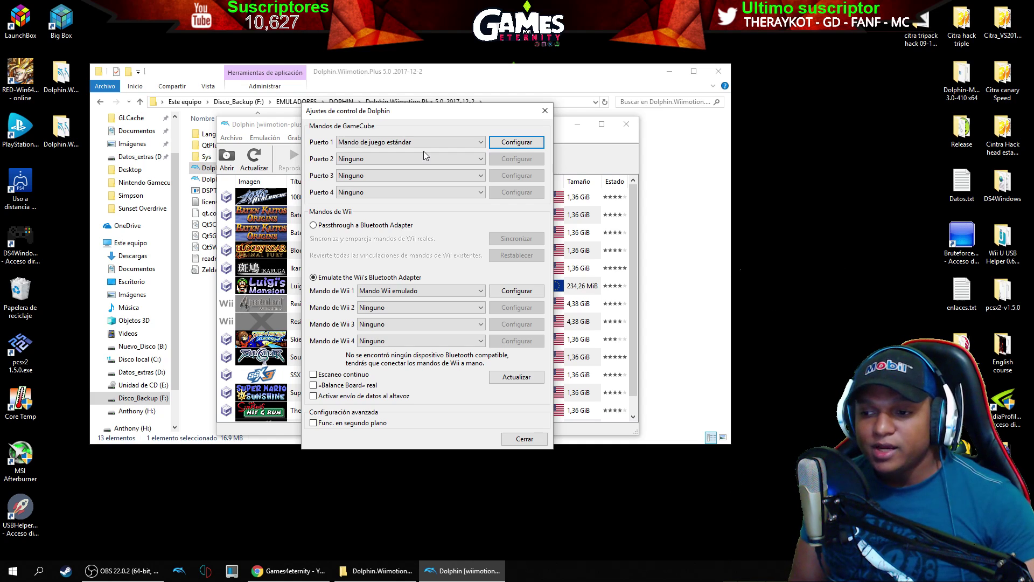
{"action": "left_click", "coordinate": [516, 290]}
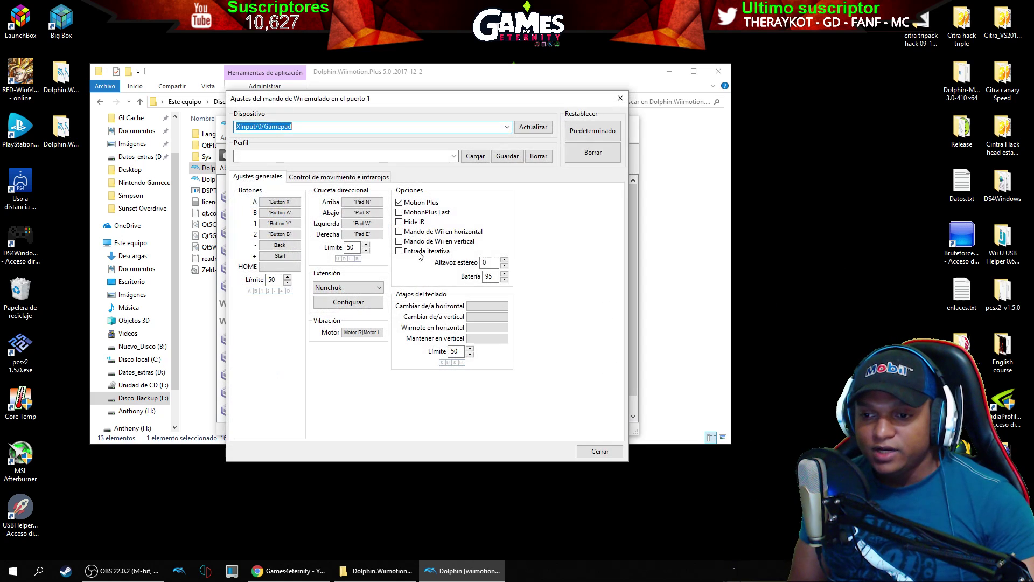
{"action": "left_click", "coordinate": [507, 127]}
{"action": "left_click", "coordinate": [510, 129]}
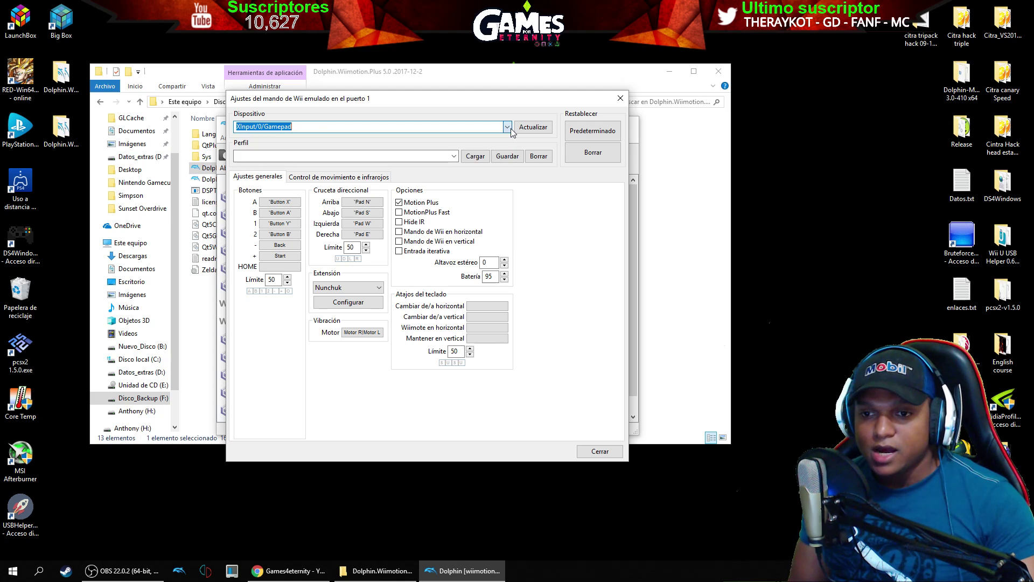
{"action": "left_click", "coordinate": [454, 157]}
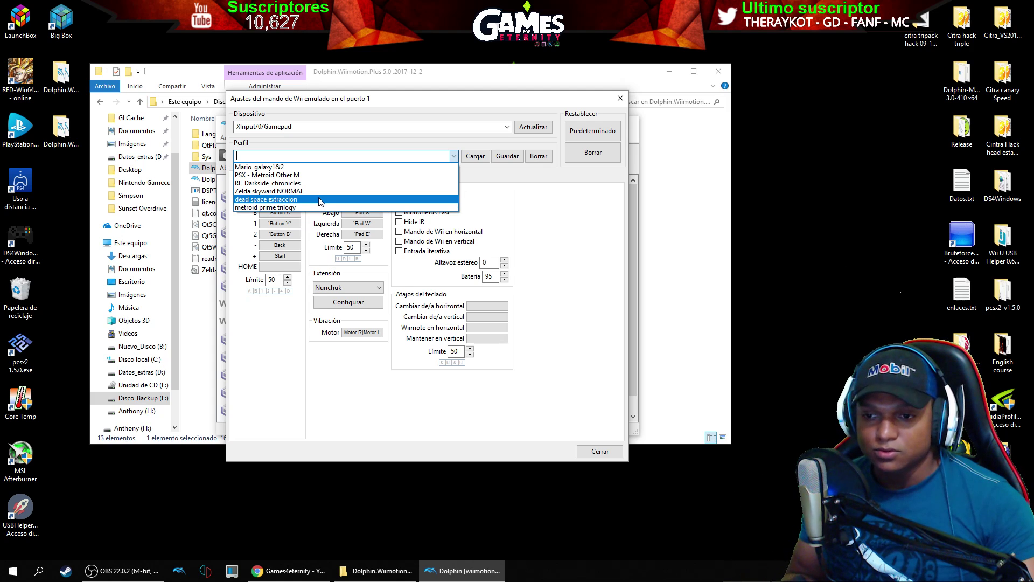
{"action": "left_click", "coordinate": [329, 168]}
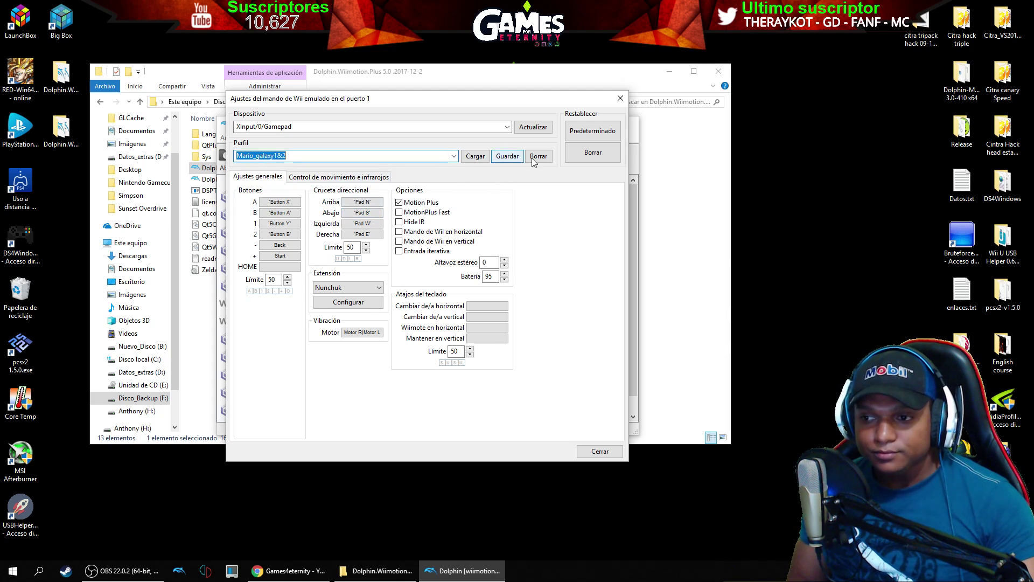
{"action": "left_click", "coordinate": [620, 99]}
- Load the "gamecubecontrol" profile for the GameCube controller on port 1 and close the controller settings
{"action": "left_click", "coordinate": [519, 142]}
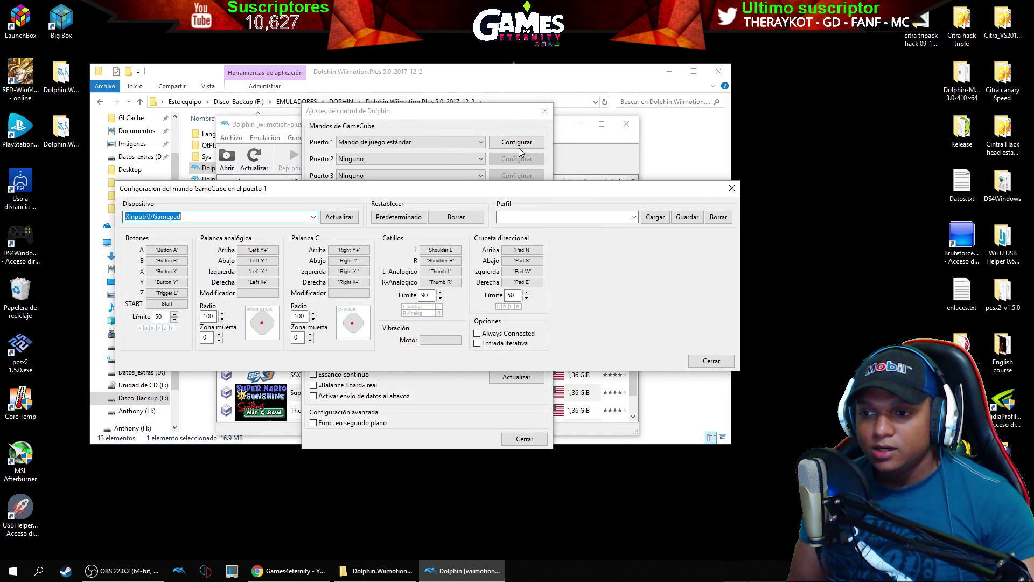
{"action": "left_click", "coordinate": [633, 216]}
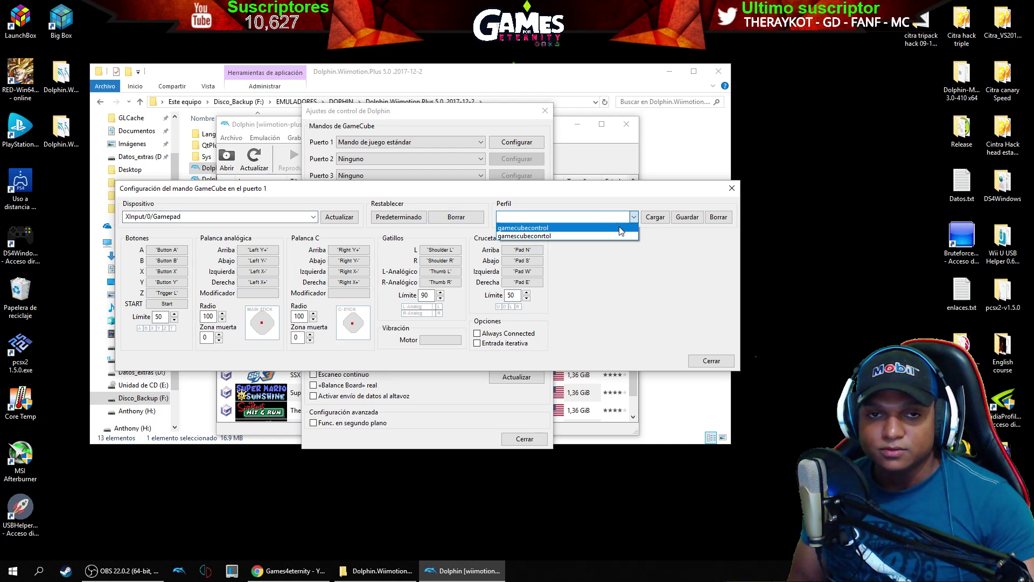
{"action": "left_click", "coordinate": [620, 227]}
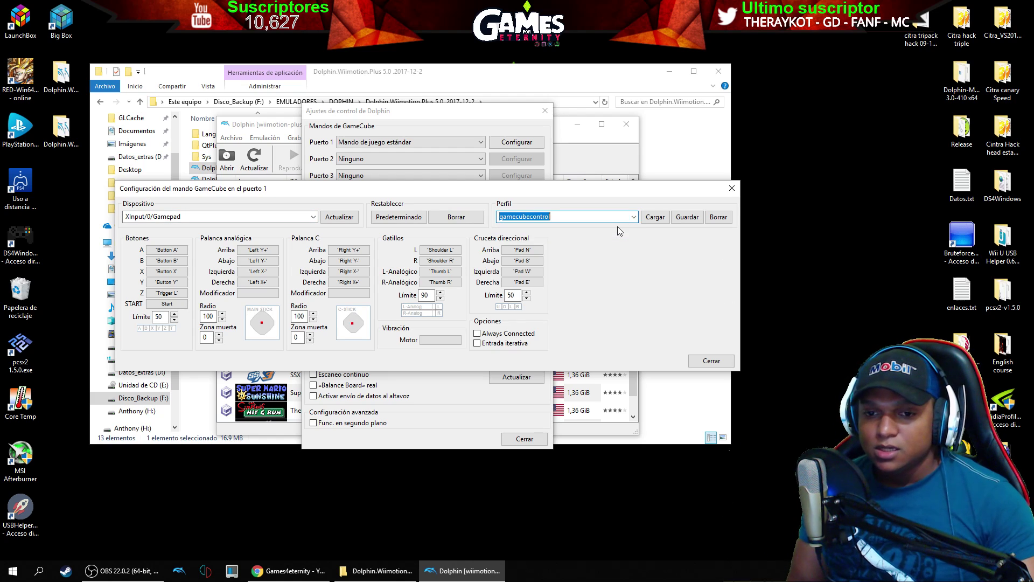
{"action": "left_click", "coordinate": [657, 217]}
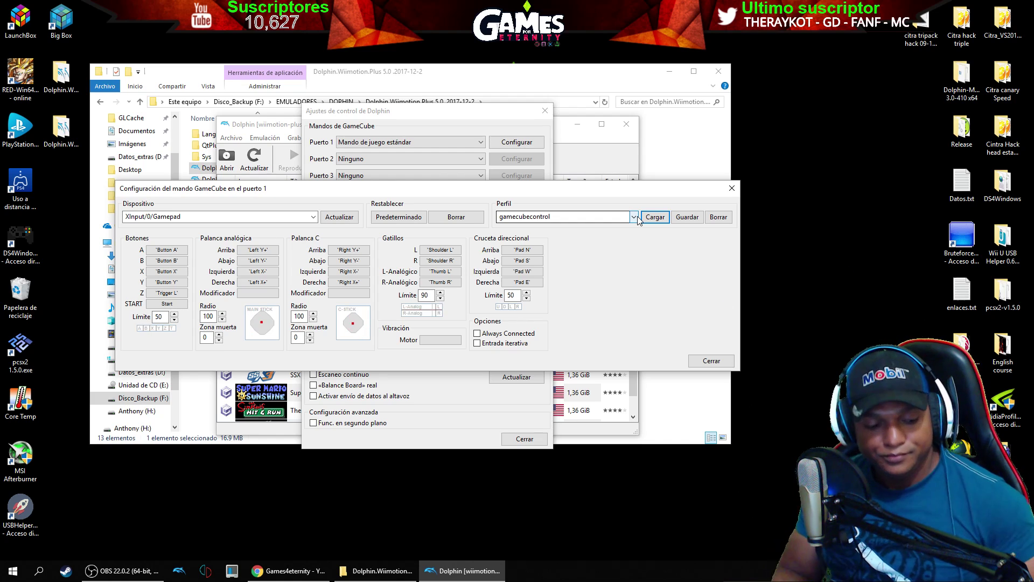
{"action": "left_click", "coordinate": [711, 360]}
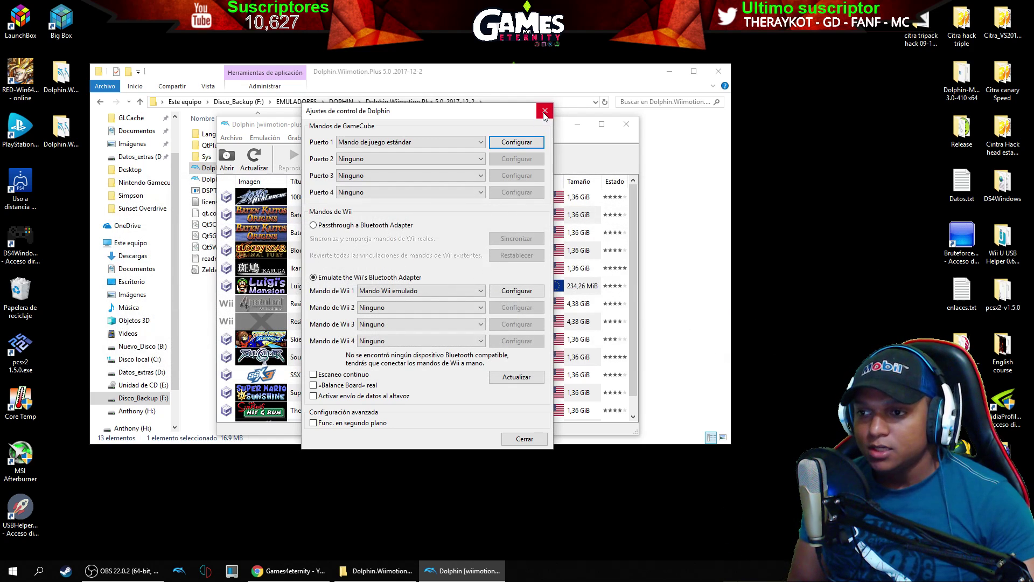
{"action": "left_click", "coordinate": [525, 439]}
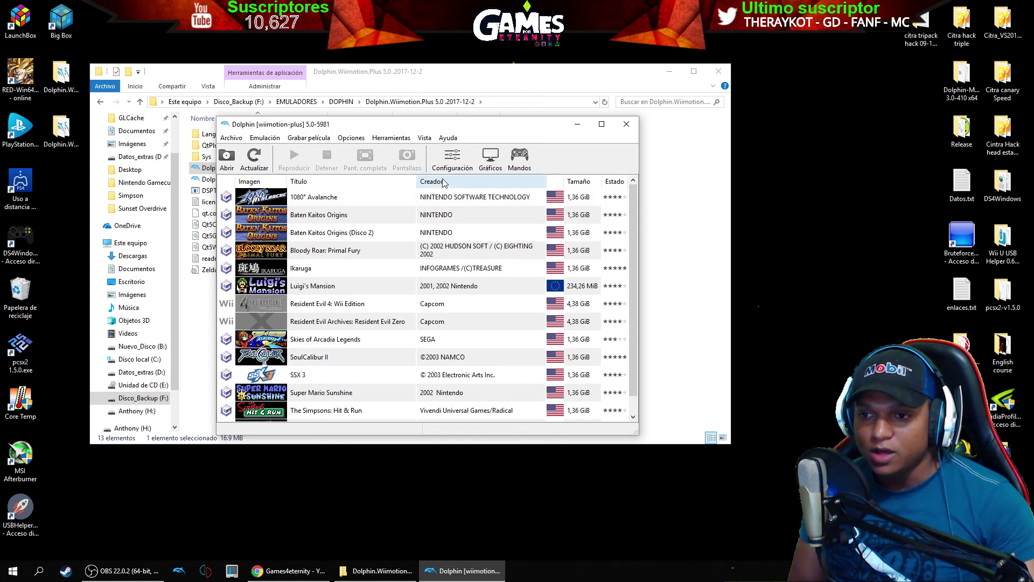
- Recheck the general graphics settings, then close the emulator and minimise its folder window
{"action": "left_click", "coordinate": [495, 163]}
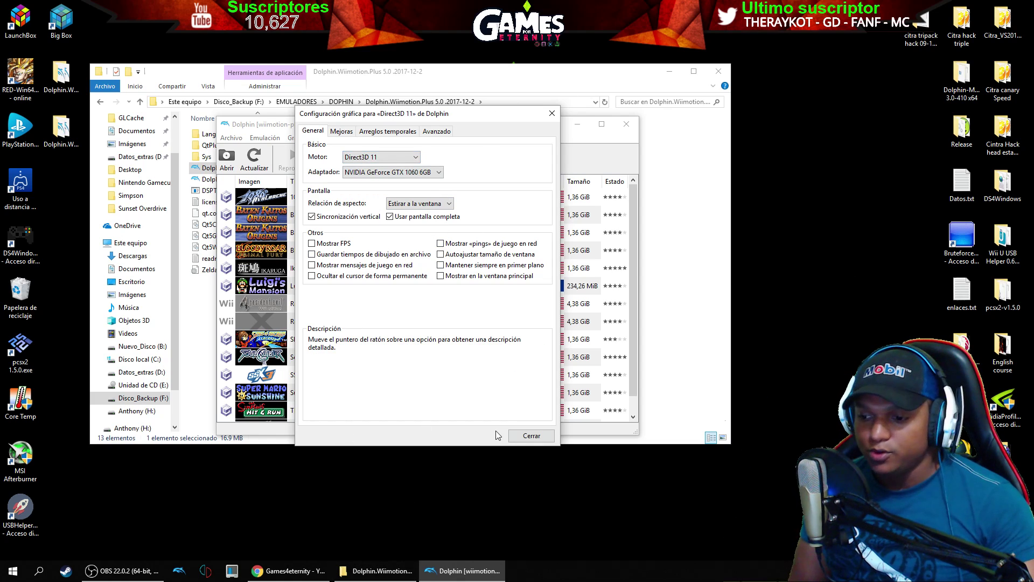
{"action": "left_click", "coordinate": [517, 436]}
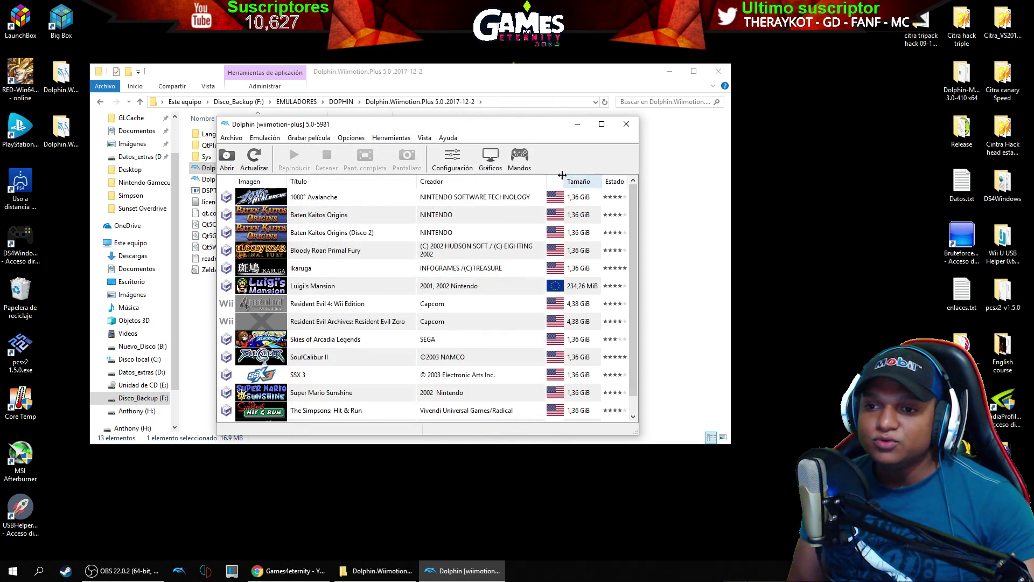
{"action": "left_click", "coordinate": [627, 124]}
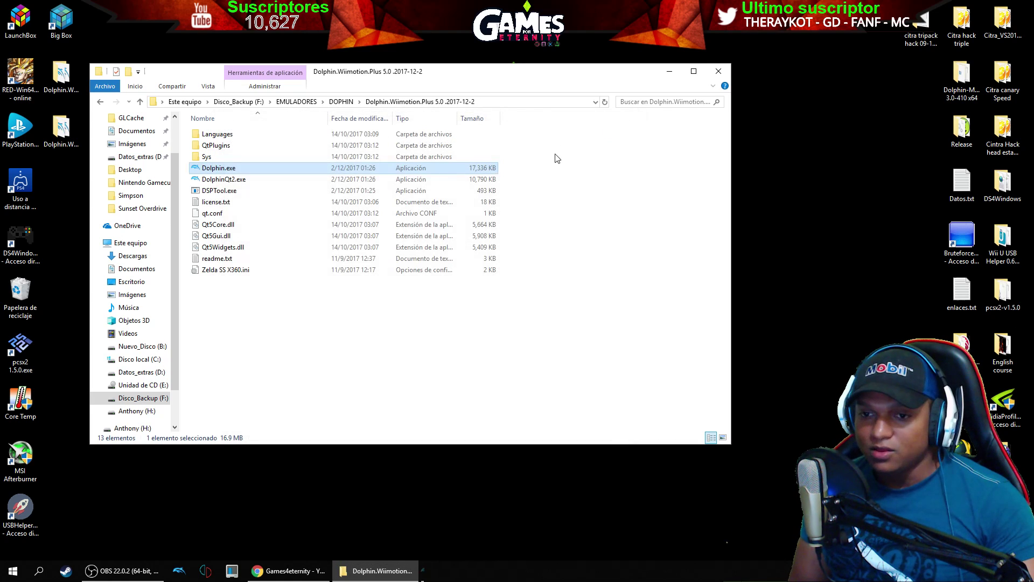
{"action": "left_click", "coordinate": [590, 201]}
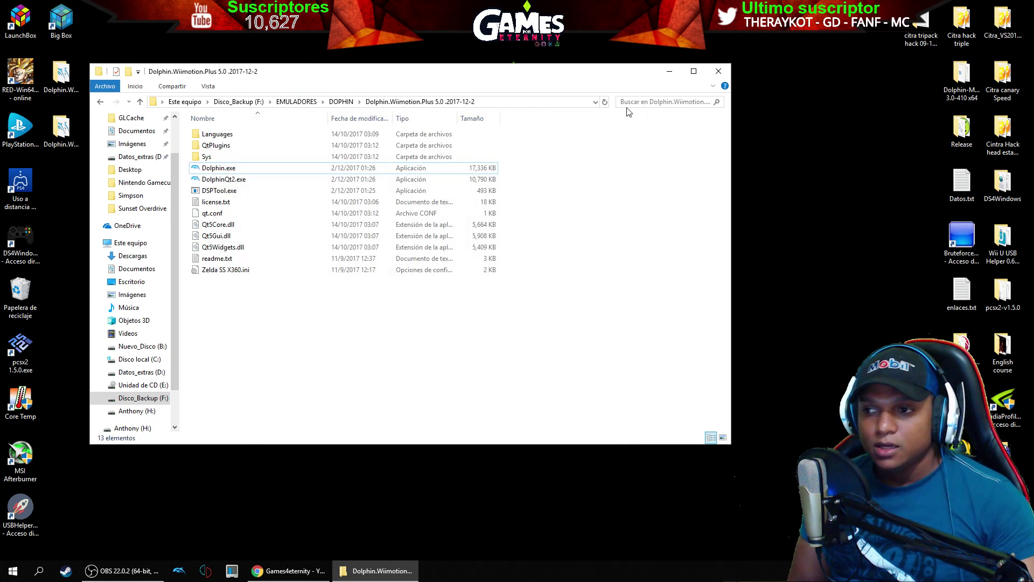
{"action": "left_click", "coordinate": [670, 71]}
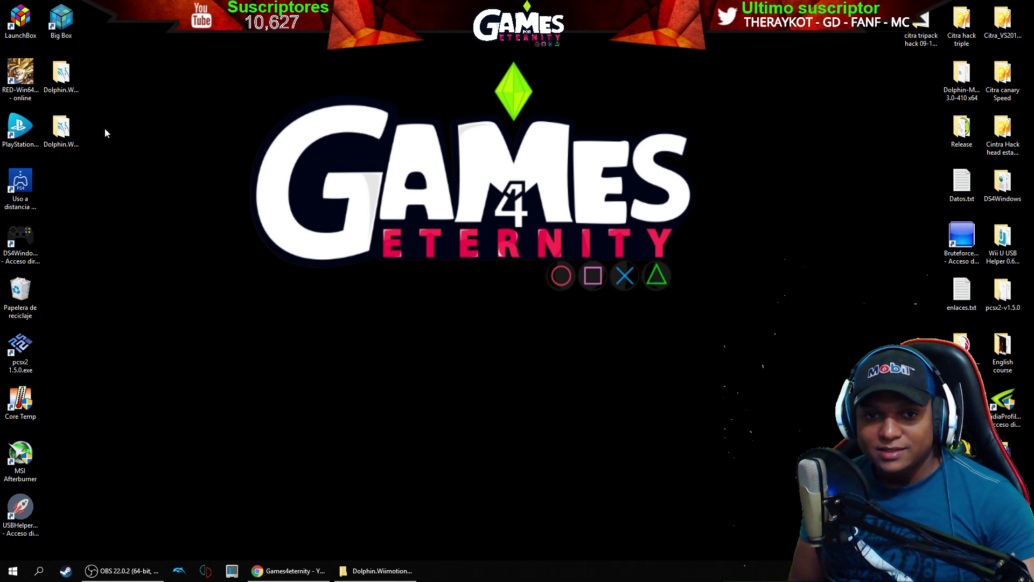
- Launch LaunchBox and browse its Nintendo 64, Famicom Disk System, Sega Genesis and Super Nintendo game libraries
{"action": "double_click", "coordinate": [20, 18]}
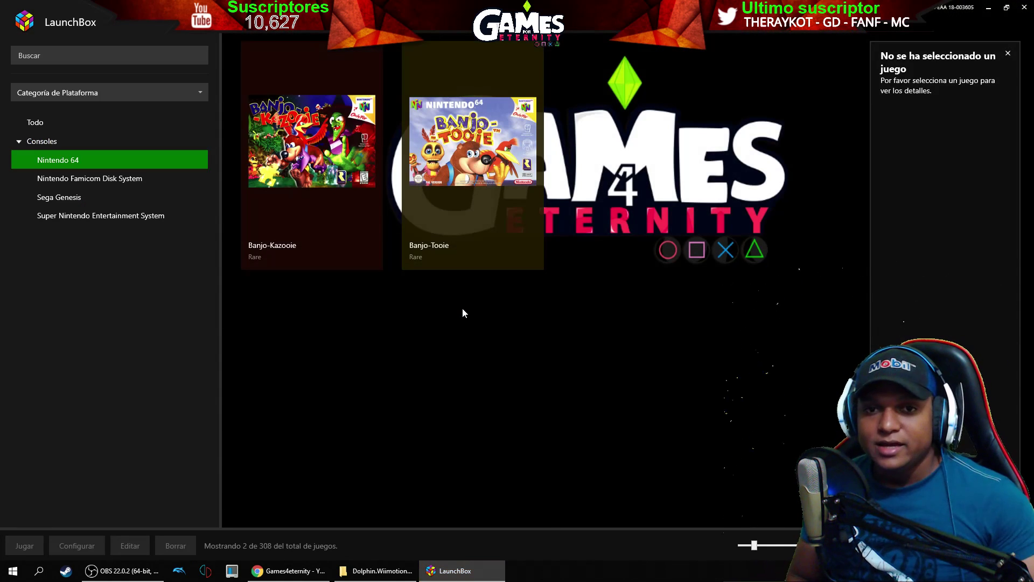
{"action": "left_click", "coordinate": [151, 185]}
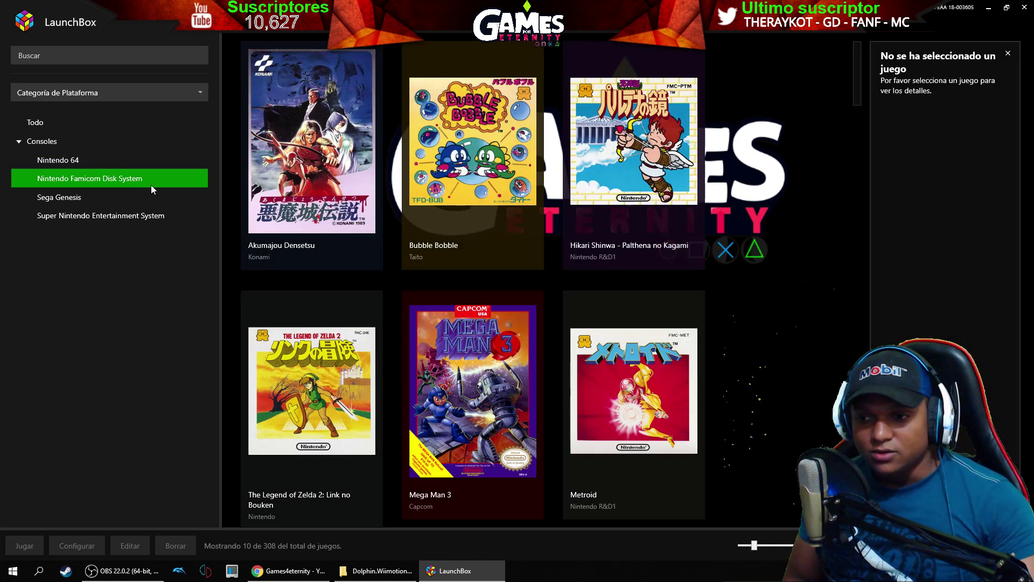
{"action": "left_click", "coordinate": [139, 196]}
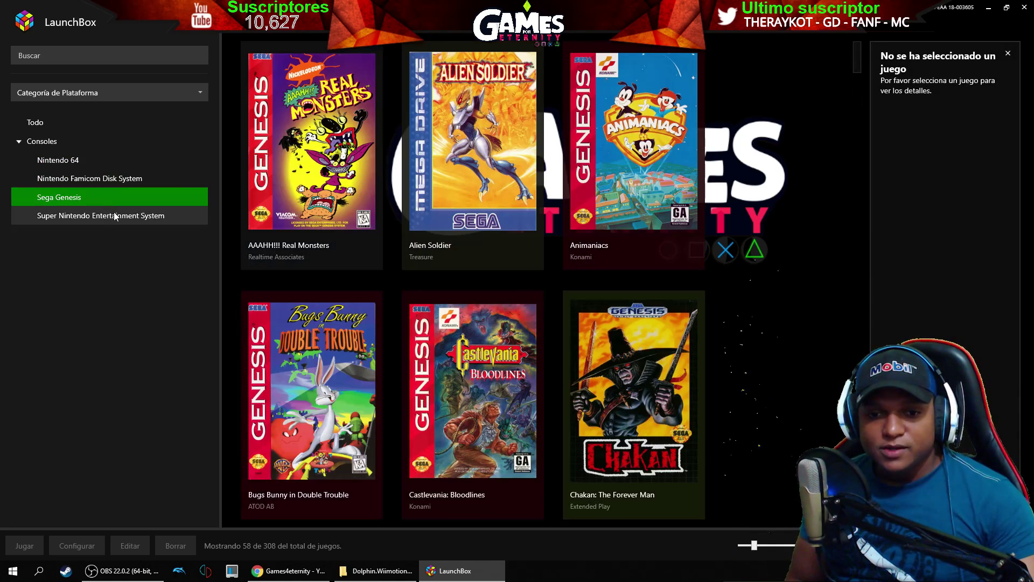
{"action": "left_click", "coordinate": [115, 216]}
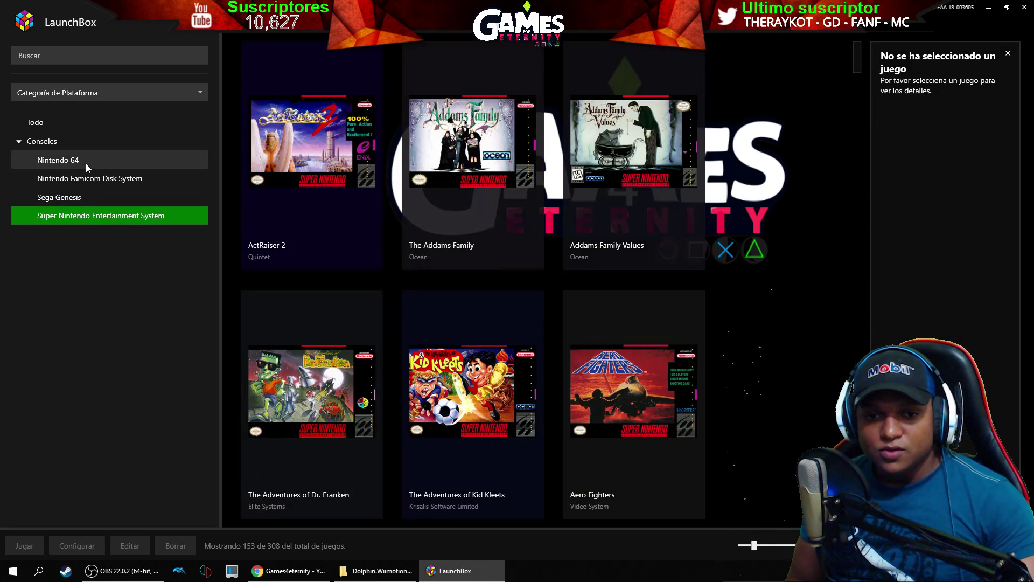
{"action": "left_click", "coordinate": [86, 163]}
{"action": "left_click", "coordinate": [101, 180]}
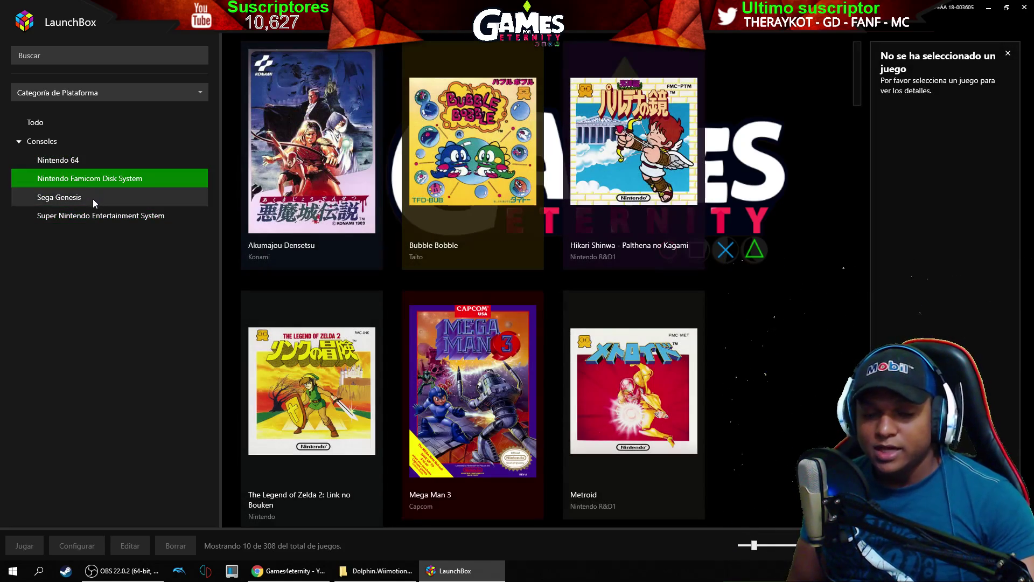
{"action": "left_click", "coordinate": [65, 217]}
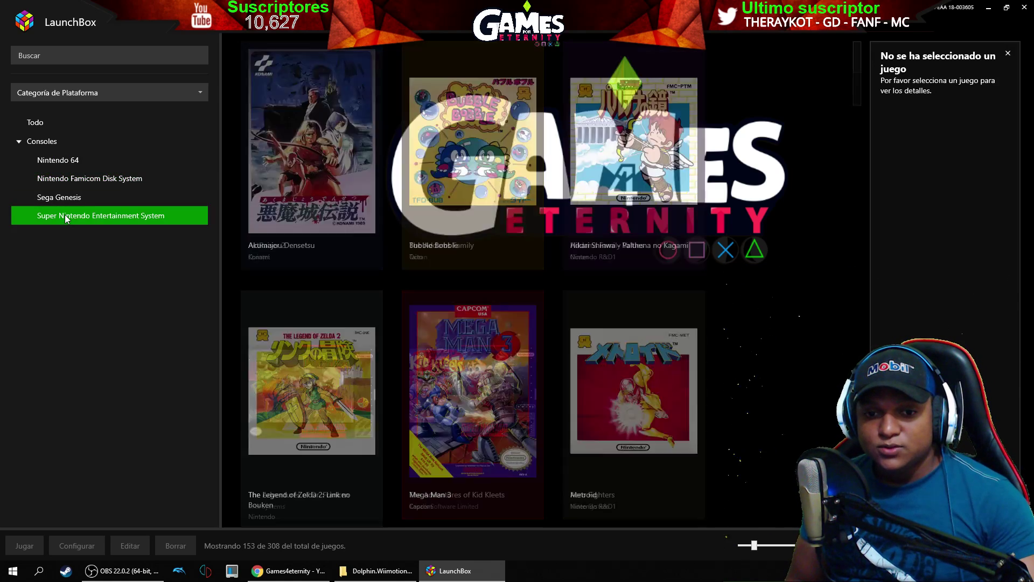
- Revisit the Sega Genesis and Nintendo 64 game libraries
{"action": "left_click", "coordinate": [75, 203]}
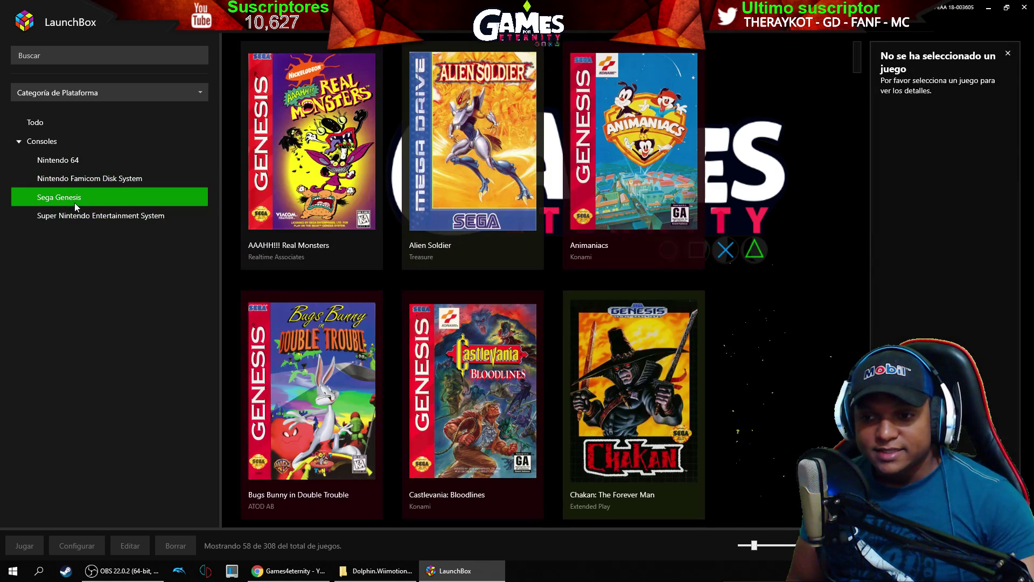
{"action": "left_click", "coordinate": [79, 158]}
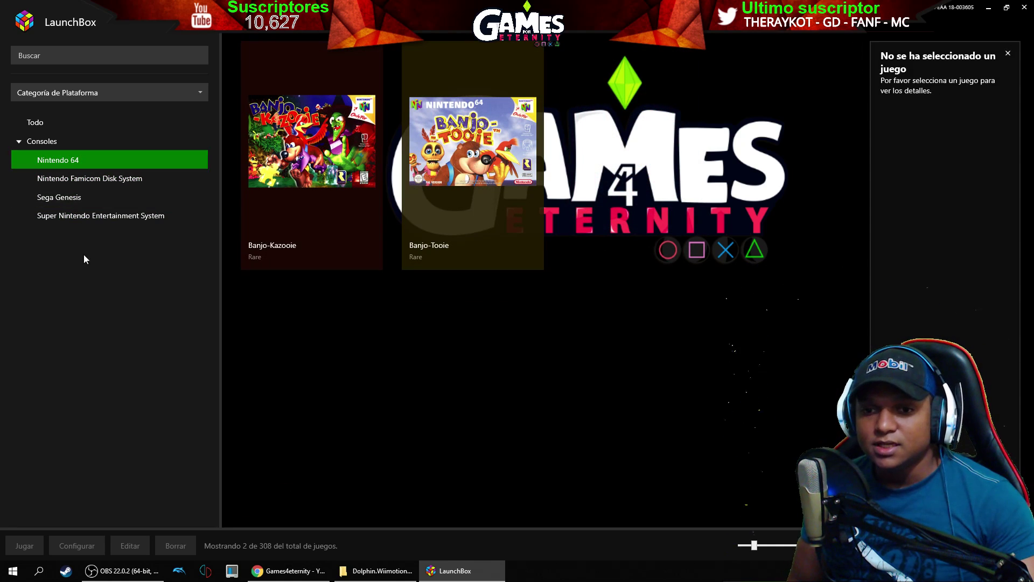
- Start adding an emulator in the emulator manager, accept installing the downloaded LaunchBox update, and close the welcome window
{"action": "left_click", "coordinate": [197, 35]}
{"action": "mouse_move", "coordinate": [266, 77]}
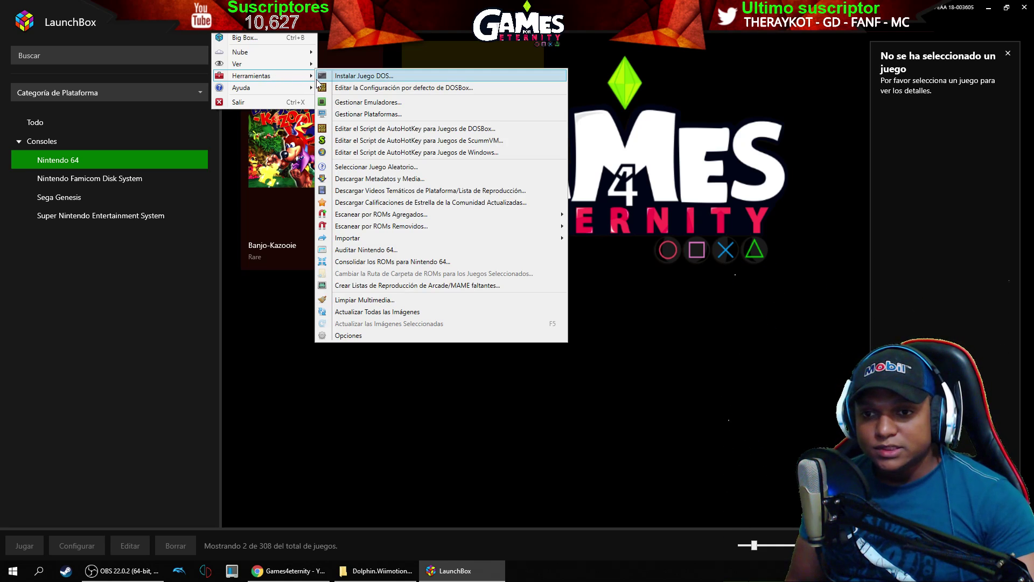
{"action": "left_click", "coordinate": [375, 103]}
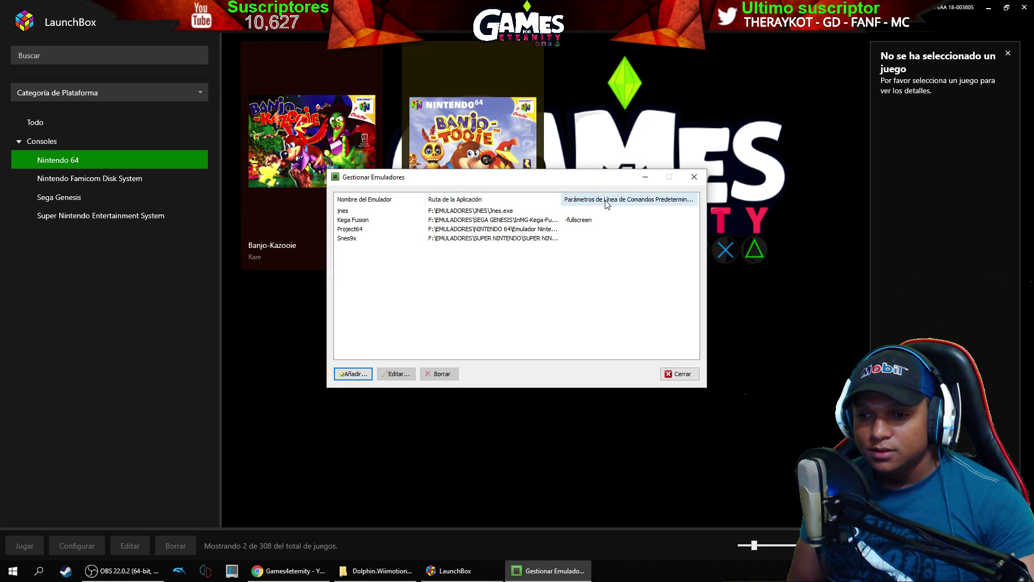
{"action": "left_click", "coordinate": [355, 373]}
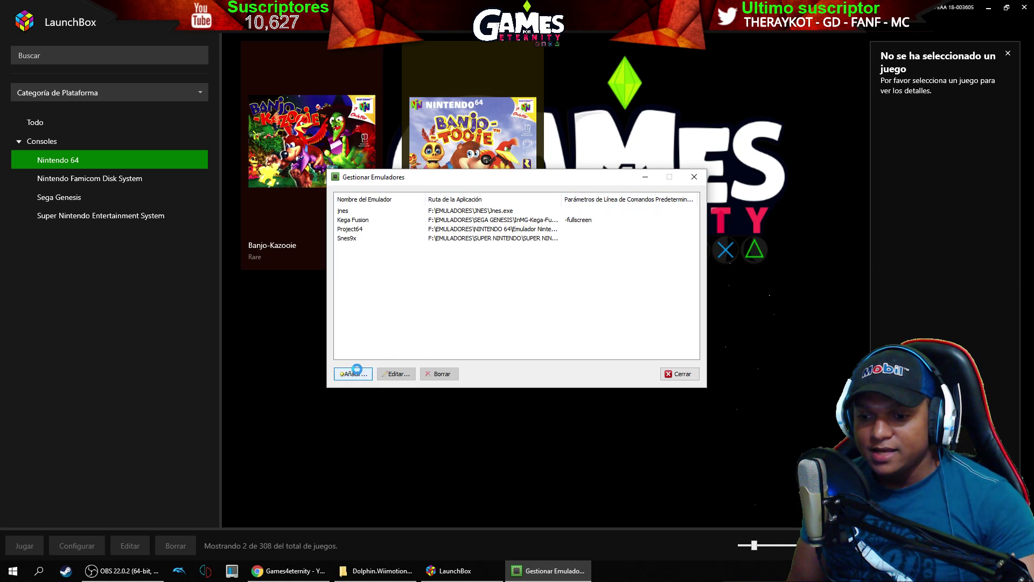
{"action": "left_click", "coordinate": [670, 212]}
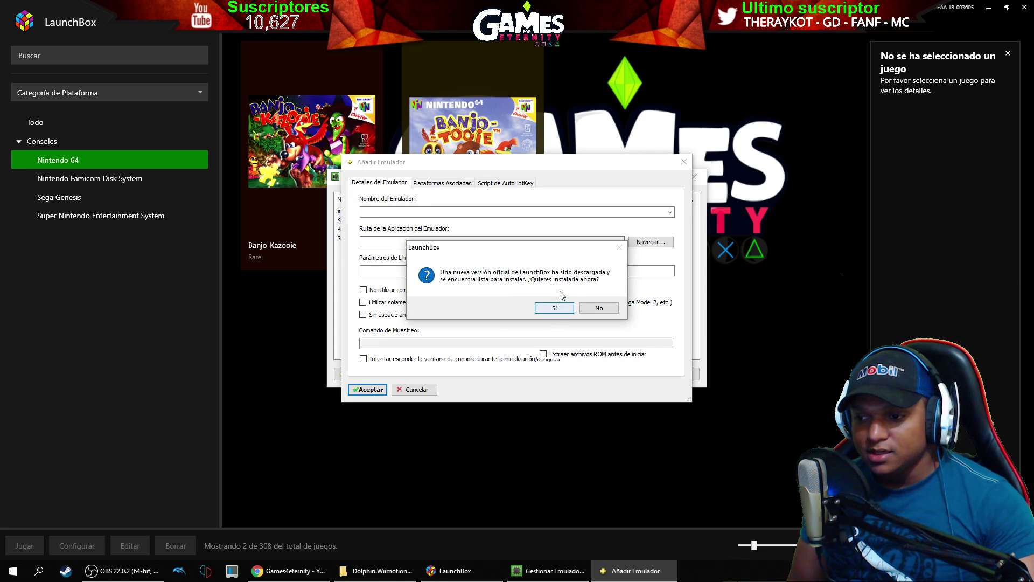
{"action": "left_click", "coordinate": [544, 309]}
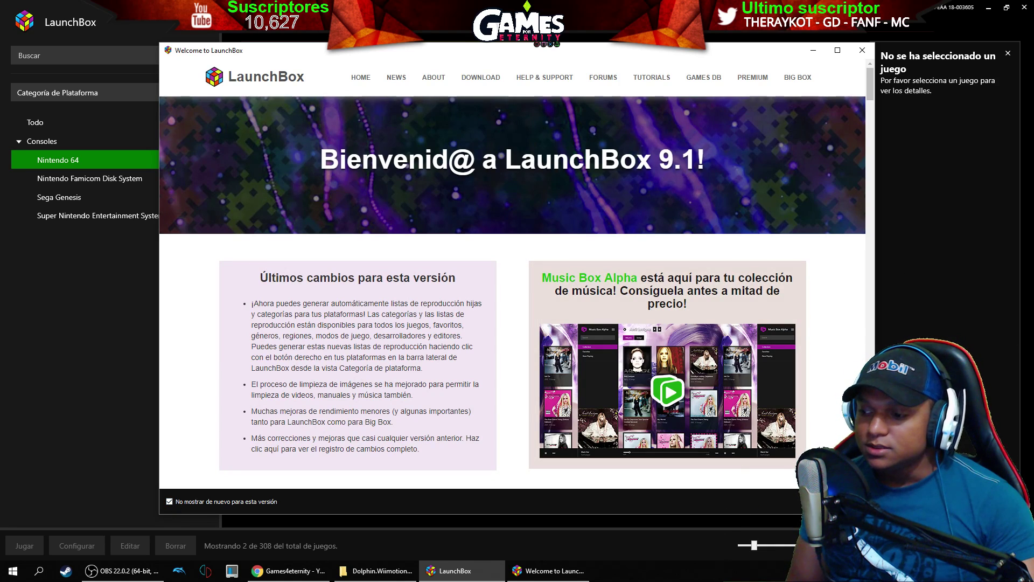
{"action": "key", "text": "alt+F4"}
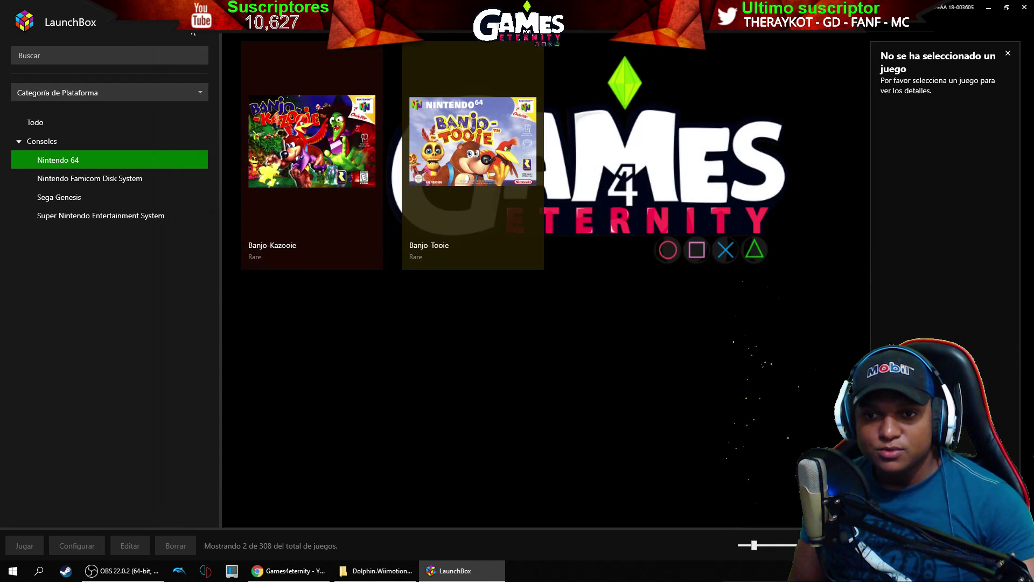
- Create a new emulator entry in the emulator manager and choose Dolphin as its name
{"action": "left_click", "coordinate": [204, 32]}
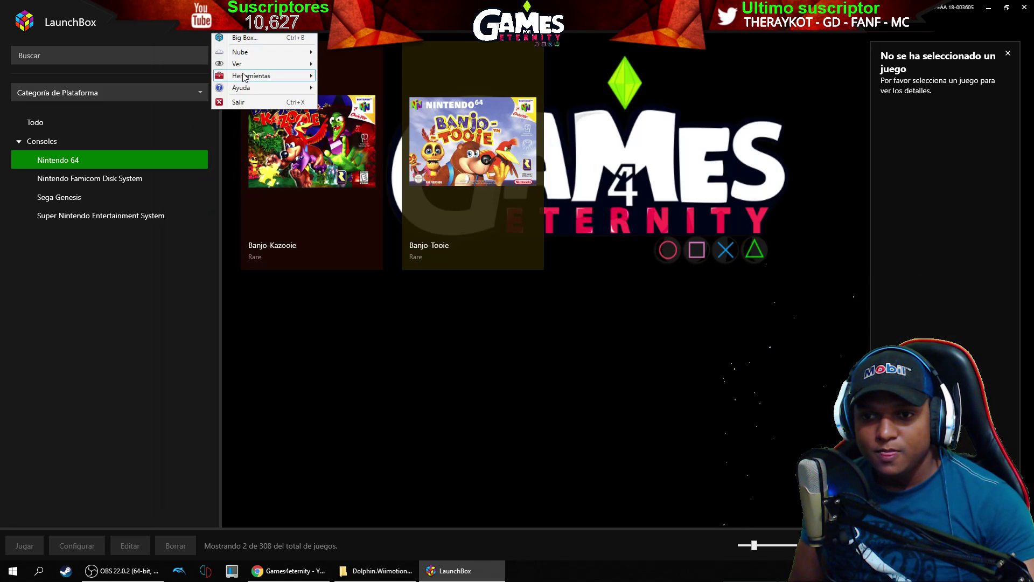
{"action": "mouse_move", "coordinate": [262, 79]}
{"action": "left_click", "coordinate": [362, 102]}
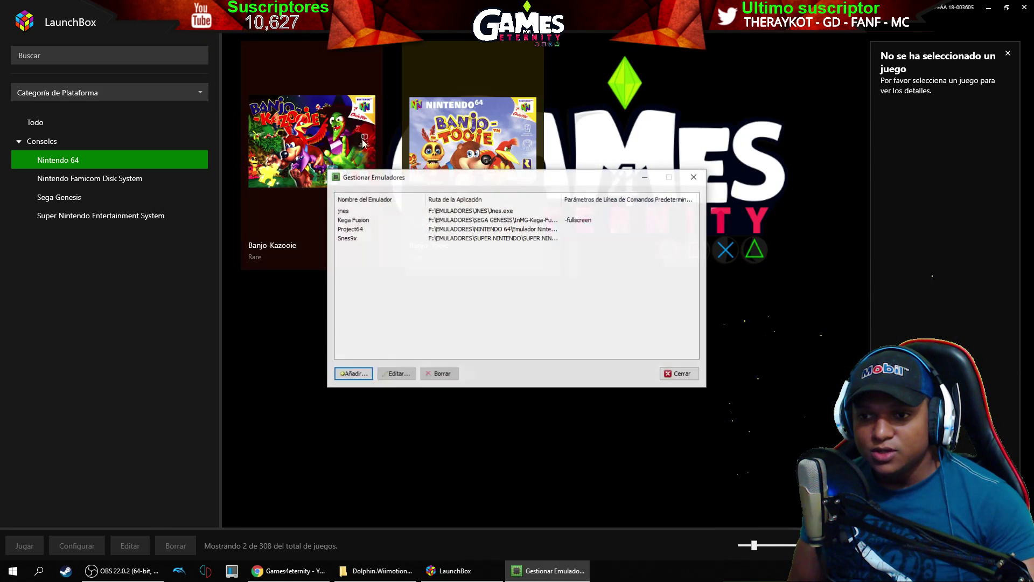
{"action": "left_click", "coordinate": [353, 374]}
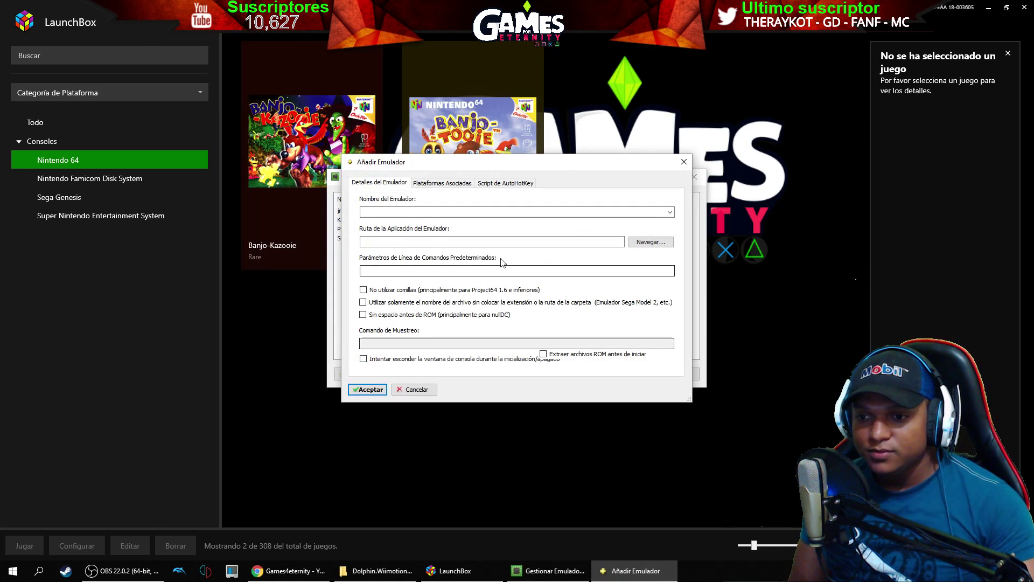
{"action": "left_click", "coordinate": [669, 212]}
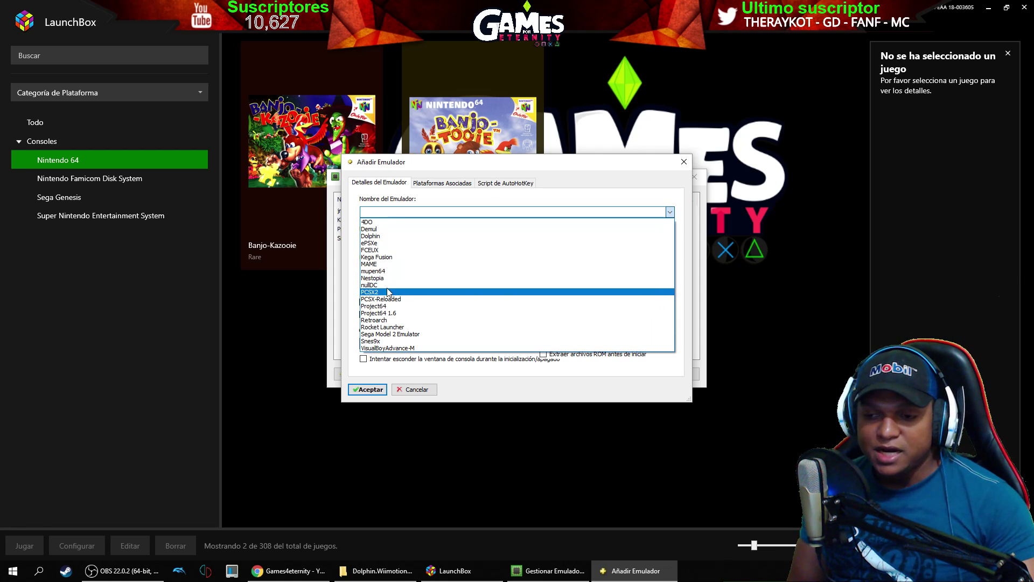
{"action": "left_click", "coordinate": [390, 237]}
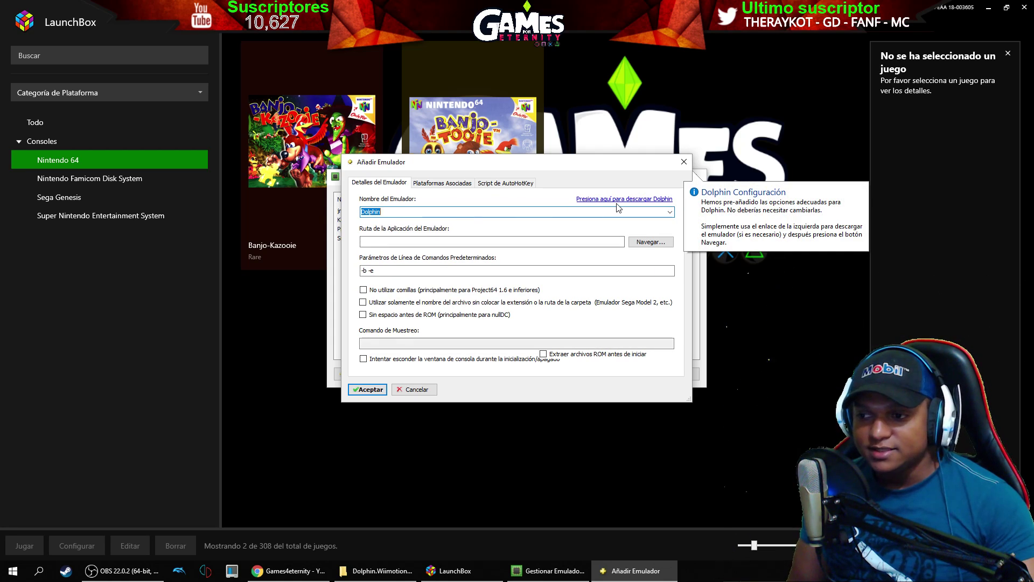
{"action": "left_click", "coordinate": [485, 212]}
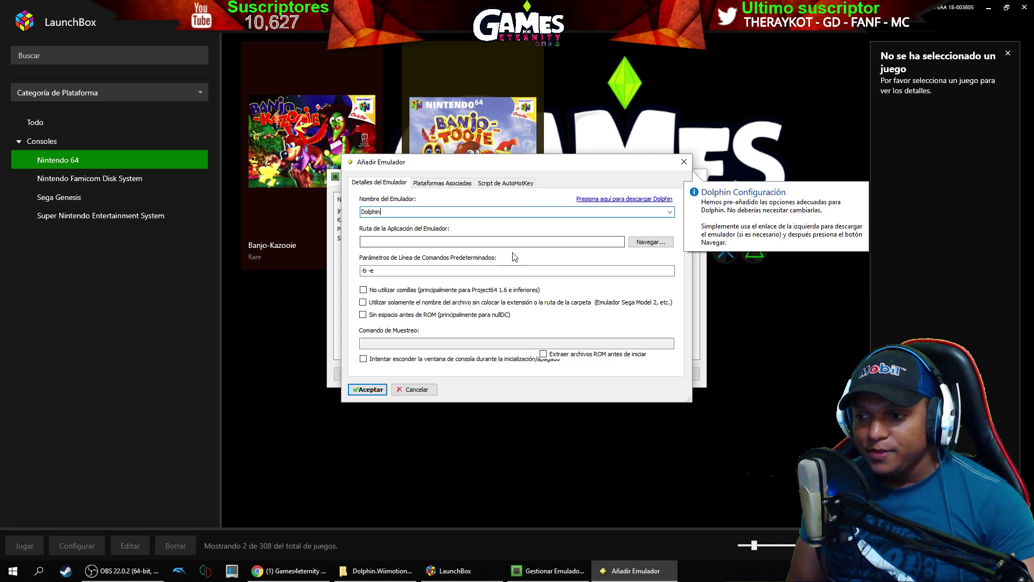
- Set the emulator's application path to Dolphin.exe in F:\EMULADORES\DOPHIN\Dolphin.Wiimotion.Plus 5.0 .2017-12-2
{"action": "left_click", "coordinate": [646, 244]}
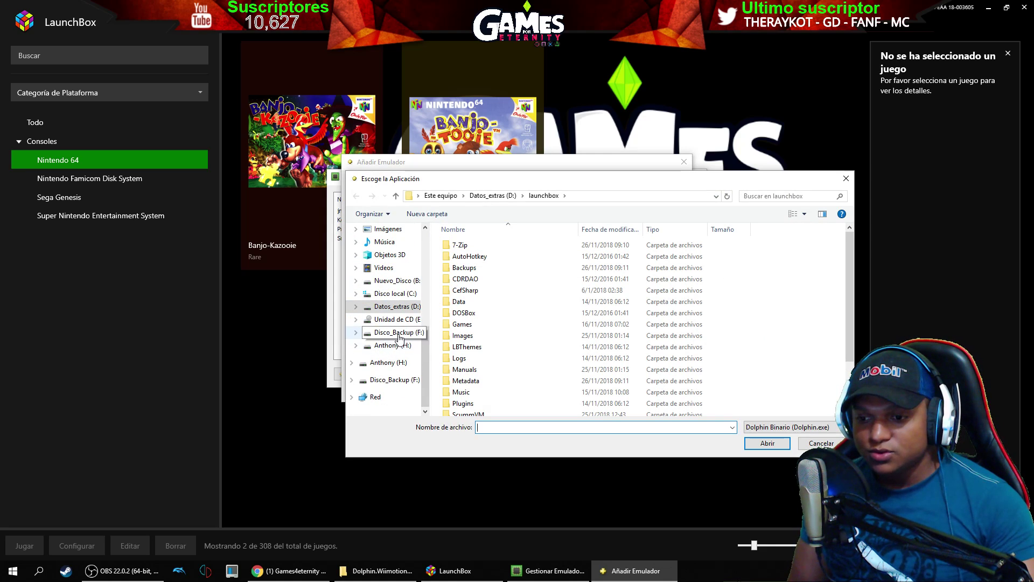
{"action": "left_click", "coordinate": [396, 333]}
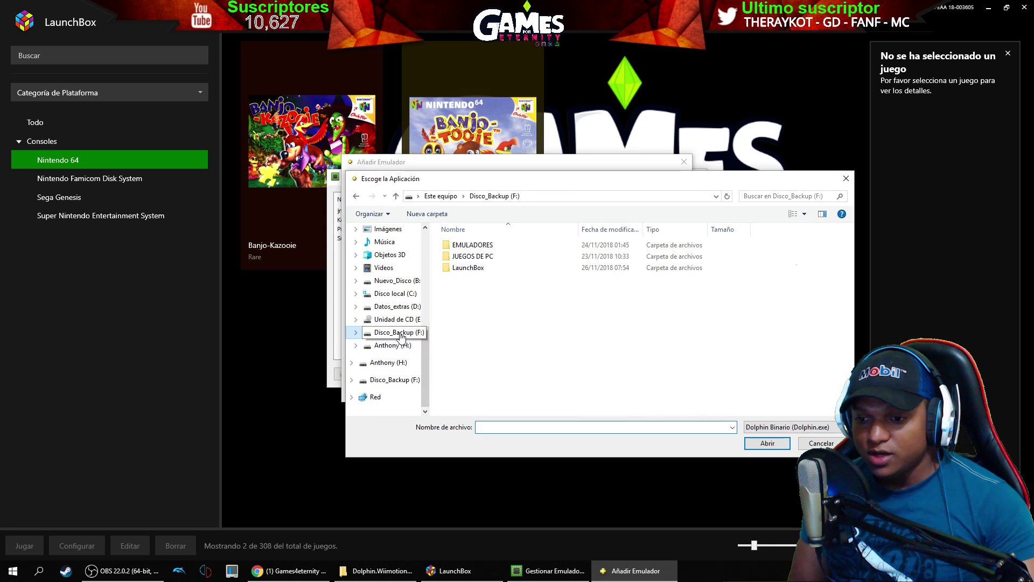
{"action": "double_click", "coordinate": [468, 268]}
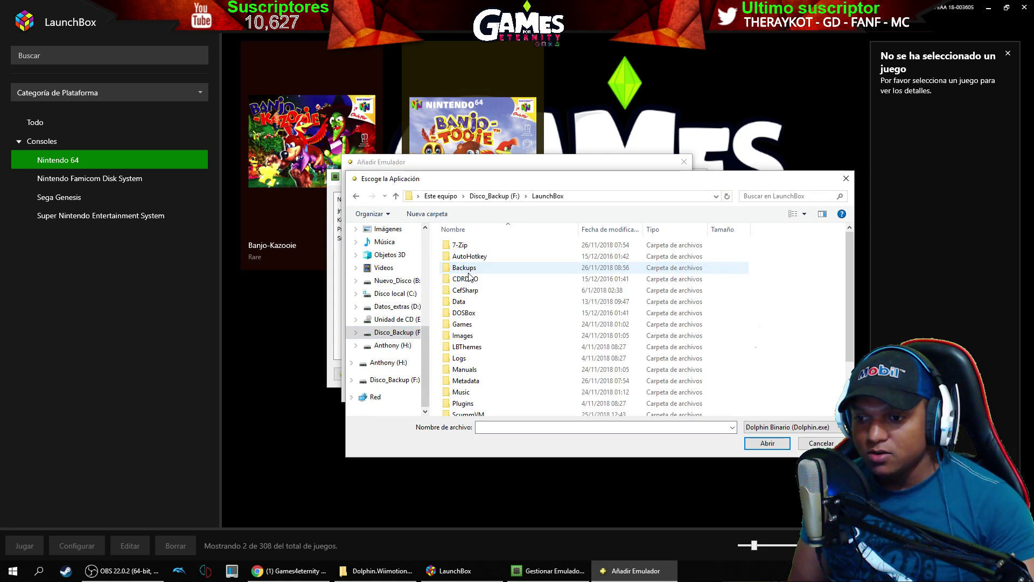
{"action": "left_click", "coordinate": [356, 196]}
{"action": "double_click", "coordinate": [460, 246]}
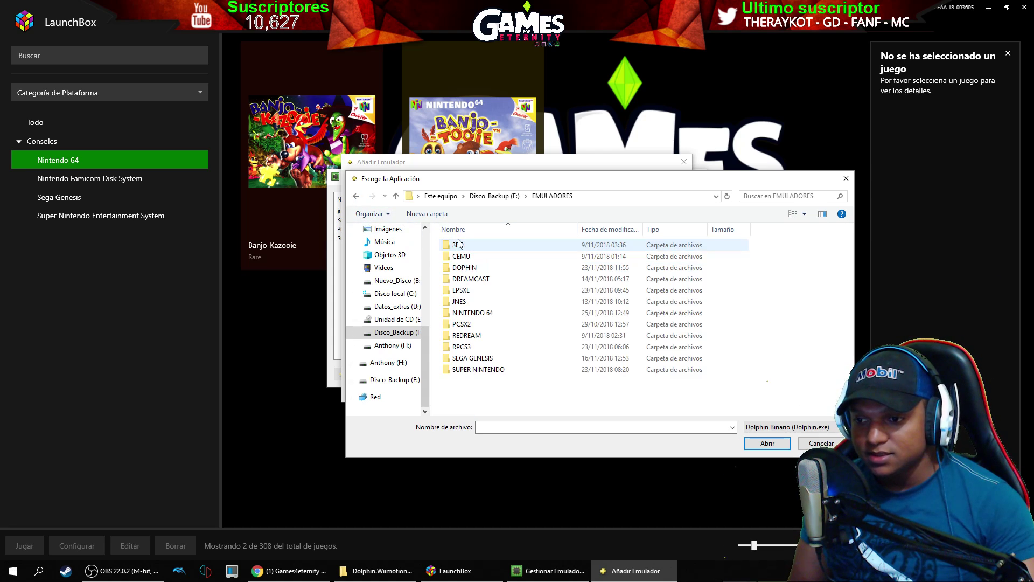
{"action": "double_click", "coordinate": [472, 269]}
{"action": "double_click", "coordinate": [481, 258]}
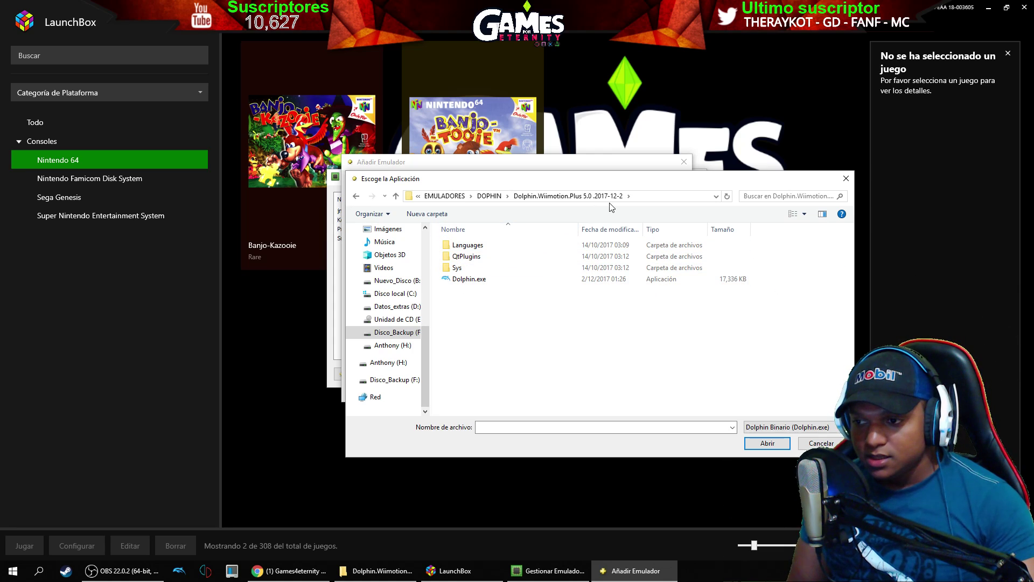
{"action": "left_click", "coordinate": [481, 282]}
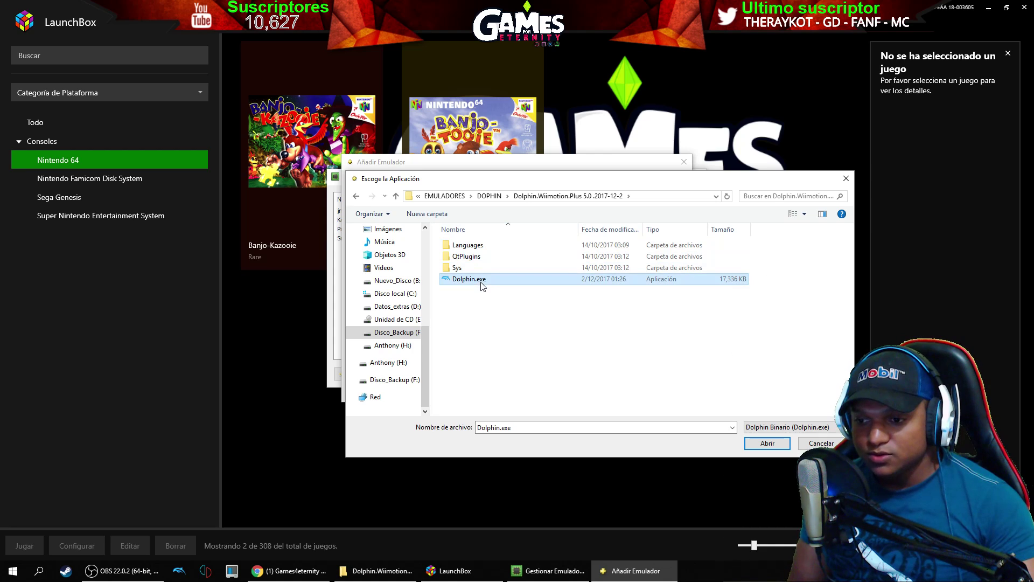
{"action": "left_click", "coordinate": [764, 443]}
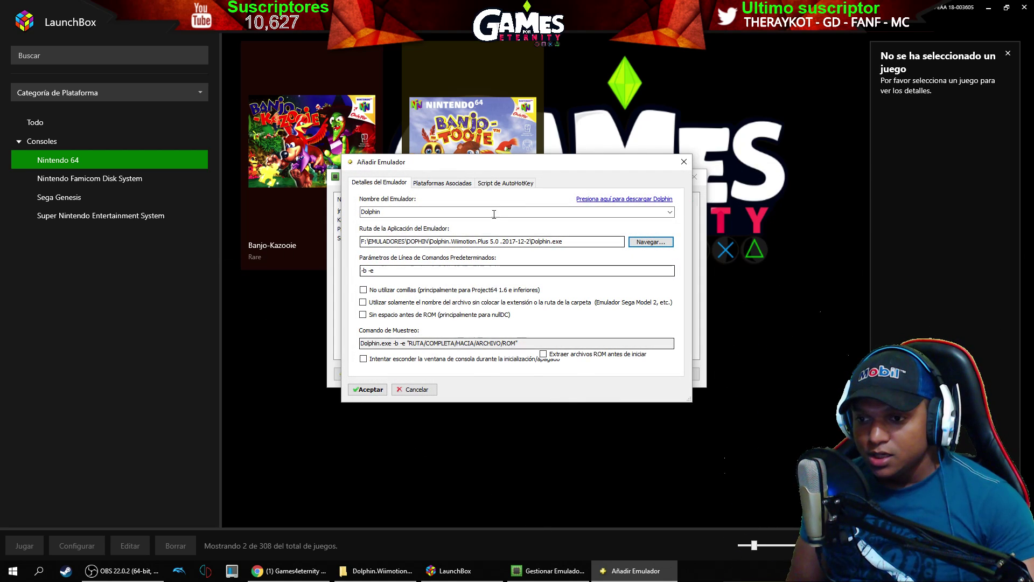
- Review Dolphin's associated platforms, details and AutoHotkey script, then save the new emulator entry
{"action": "left_click", "coordinate": [442, 184]}
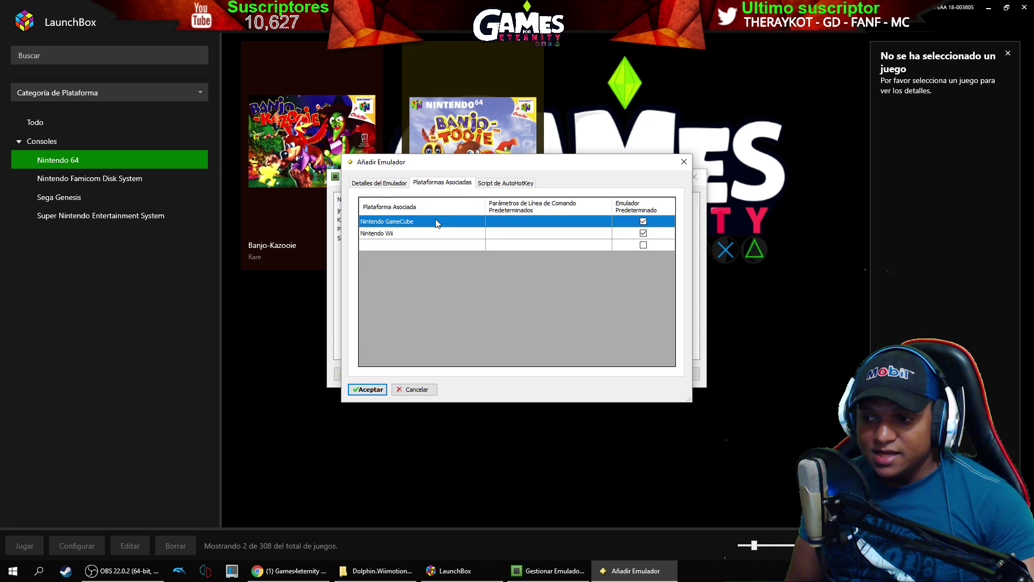
{"action": "left_click", "coordinate": [399, 183]}
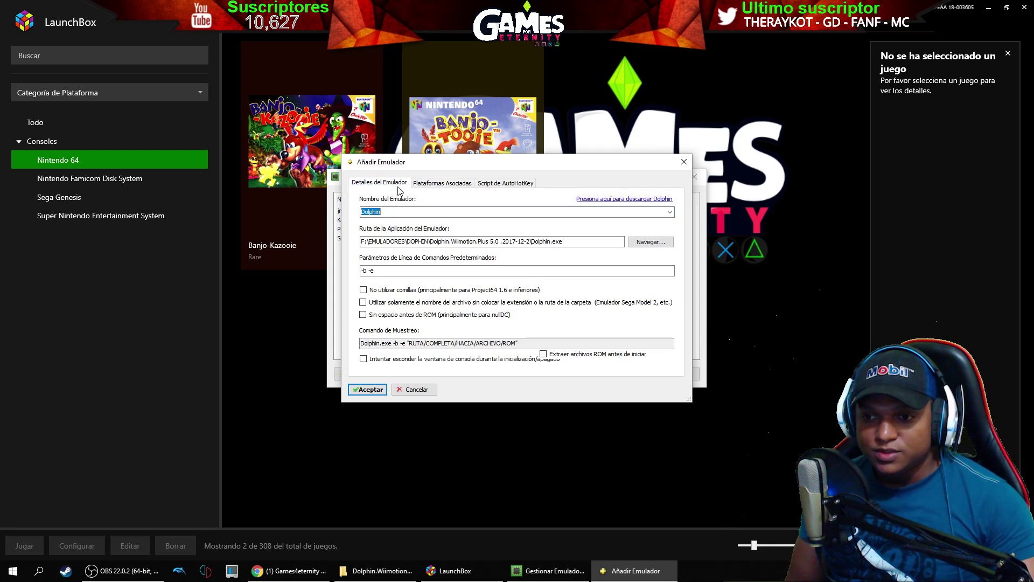
{"action": "left_click", "coordinate": [436, 183]}
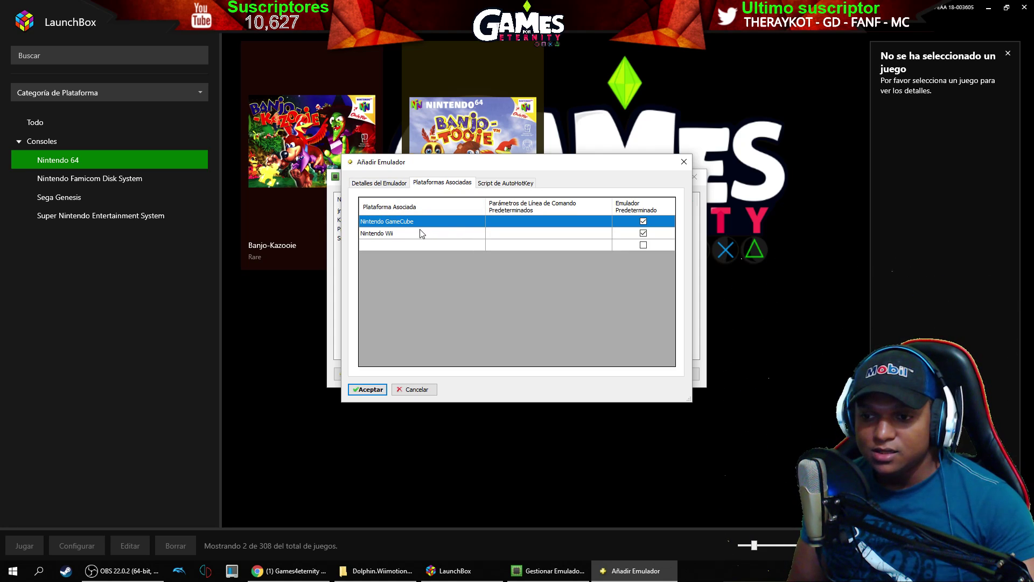
{"action": "left_click", "coordinate": [498, 188]}
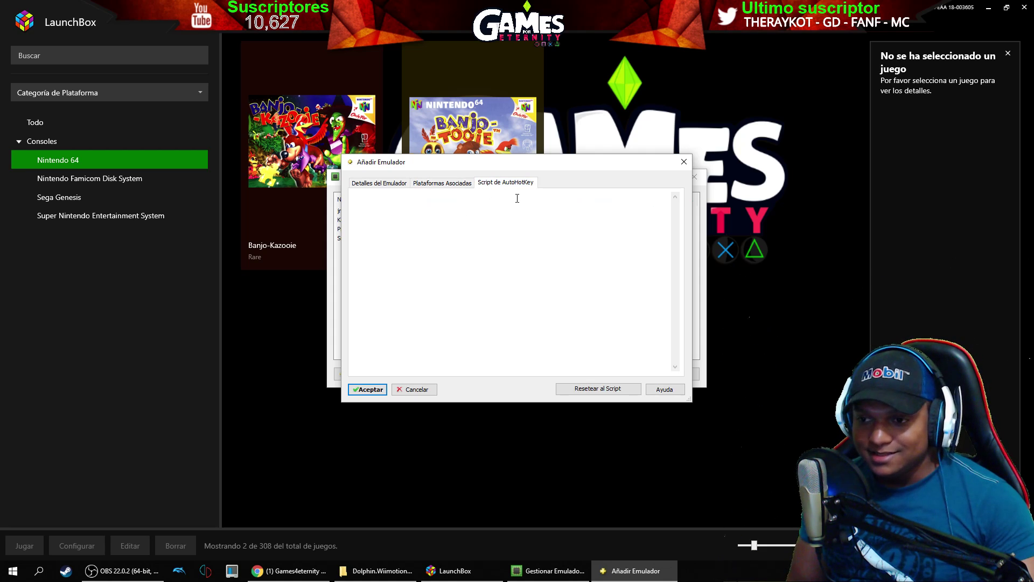
{"action": "left_click", "coordinate": [472, 218]}
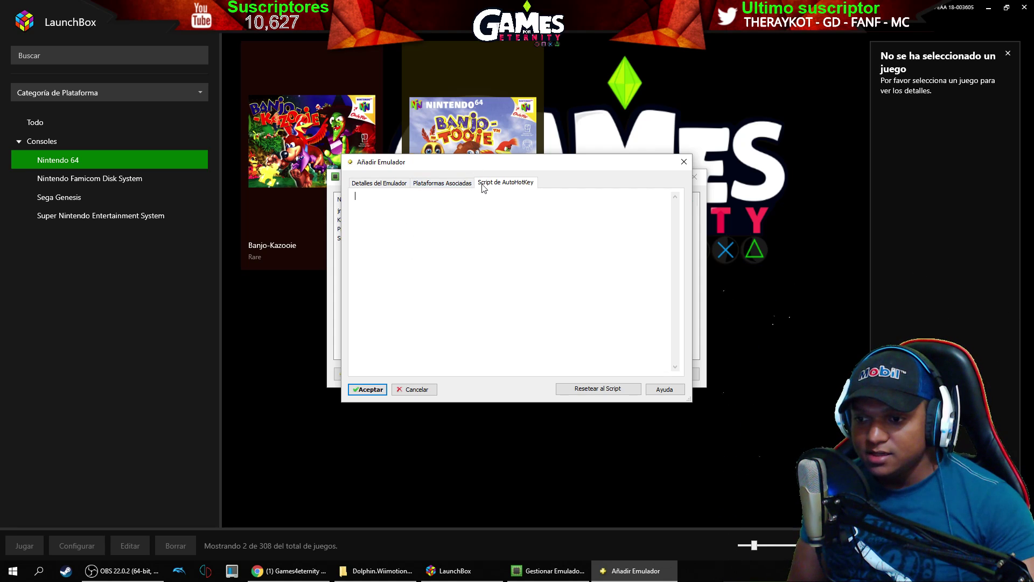
{"action": "left_click", "coordinate": [380, 390]}
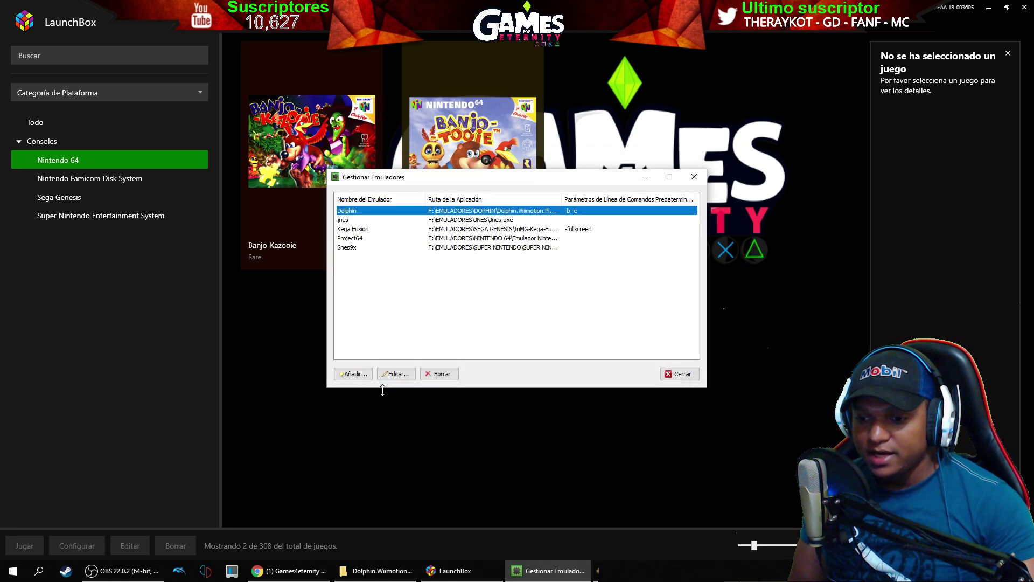
- Copy the $Esc:: block that closes {{{StartupEXE}}} from Project64's AutoHotkey script and close its settings
{"action": "left_click", "coordinate": [539, 230]}
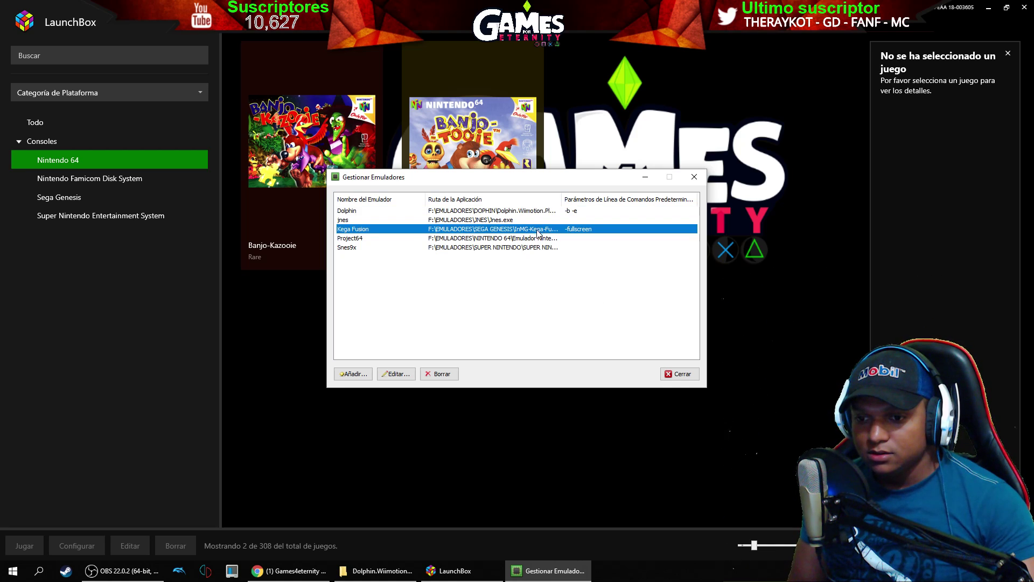
{"action": "double_click", "coordinate": [530, 239]}
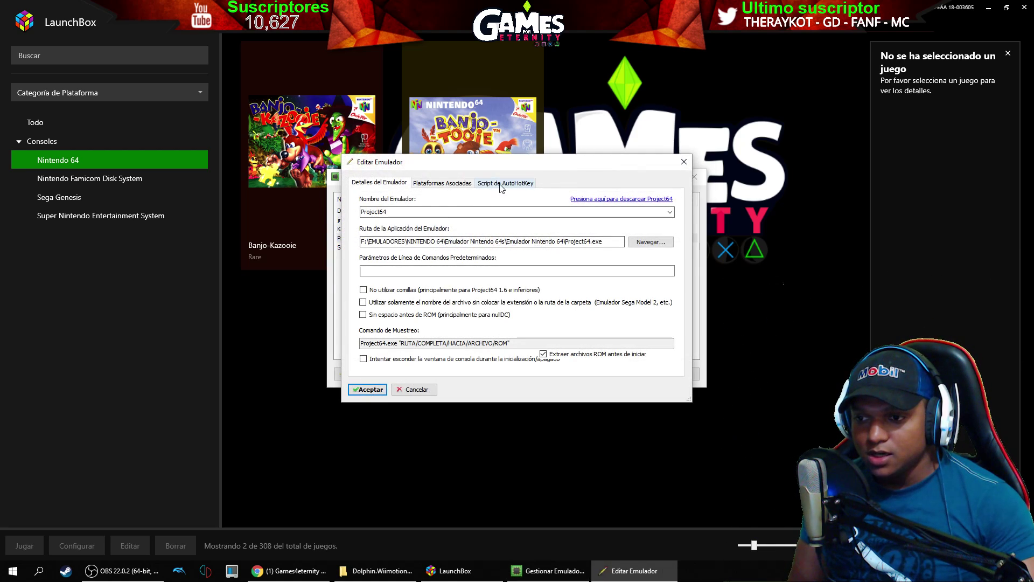
{"action": "left_click", "coordinate": [504, 184]}
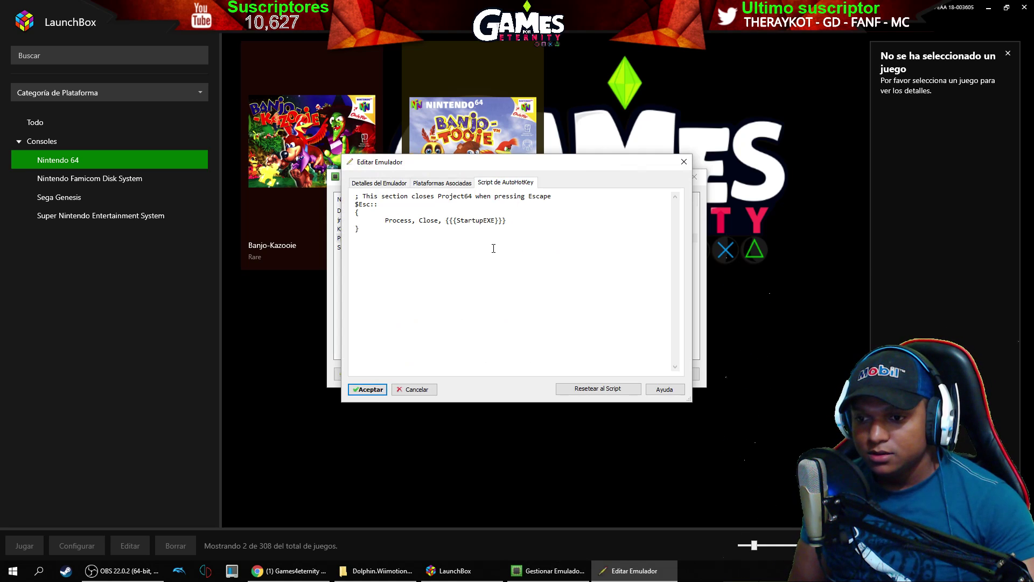
{"action": "left_click_drag", "start_coordinate": [490, 235], "coordinate": [357, 207]}
{"action": "right_click", "coordinate": [421, 225]}
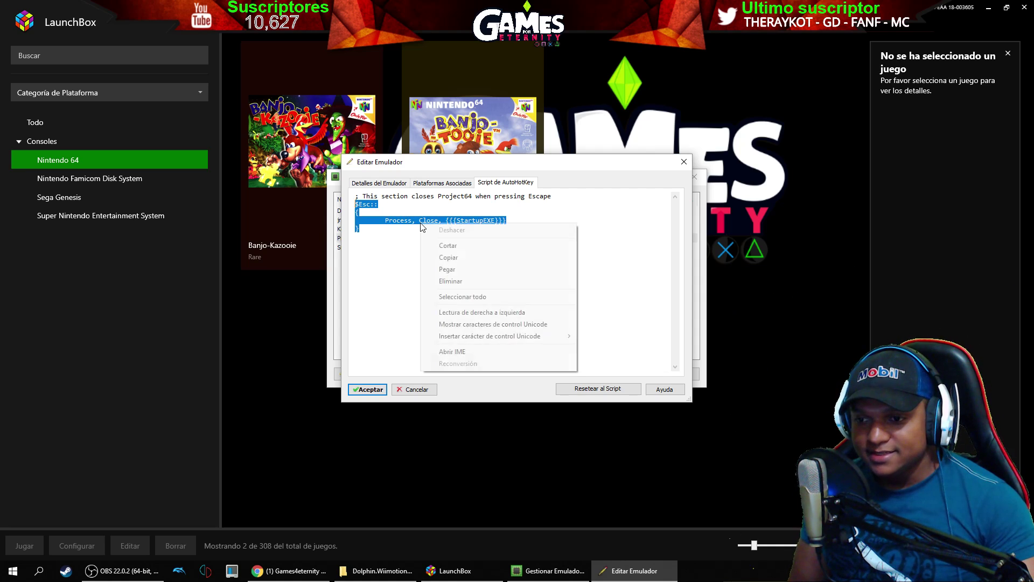
{"action": "left_click", "coordinate": [468, 255]}
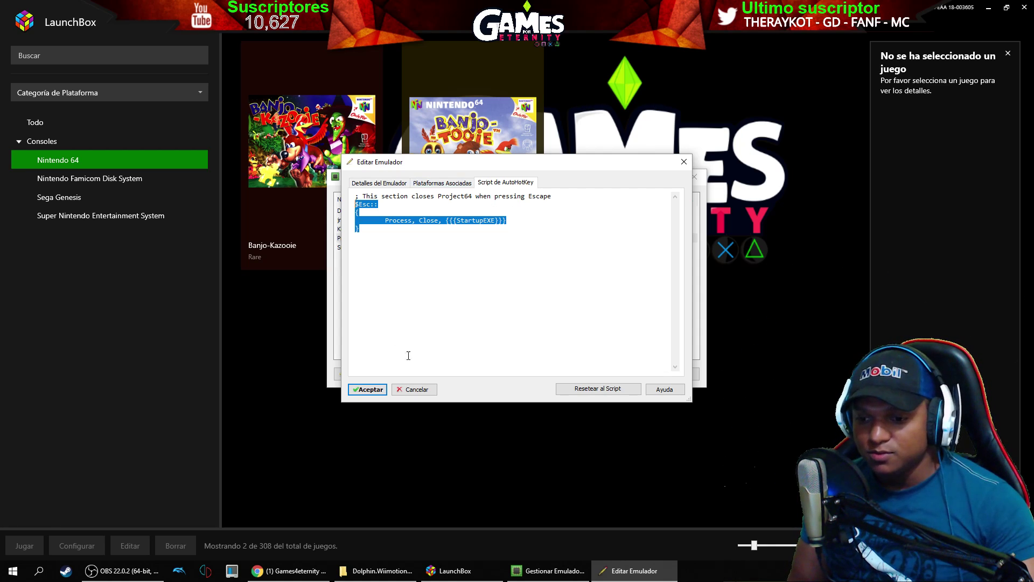
{"action": "left_click", "coordinate": [364, 390]}
- Paste the copied $Esc:: process-closing block into Dolphin's AutoHotkey script and save the emulator
{"action": "double_click", "coordinate": [368, 211]}
{"action": "left_click", "coordinate": [517, 182]}
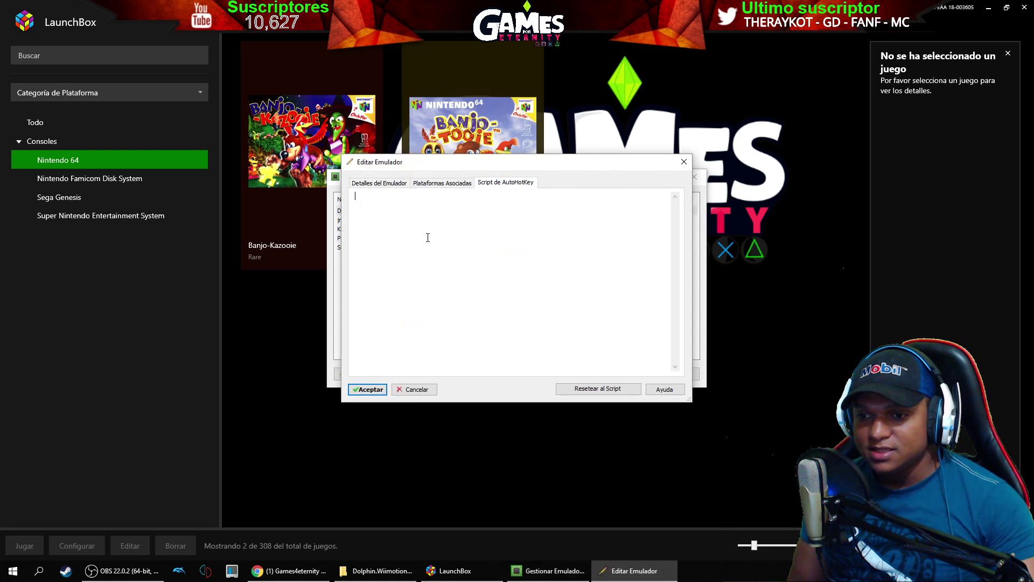
{"action": "right_click", "coordinate": [427, 237]}
{"action": "left_click", "coordinate": [454, 285]}
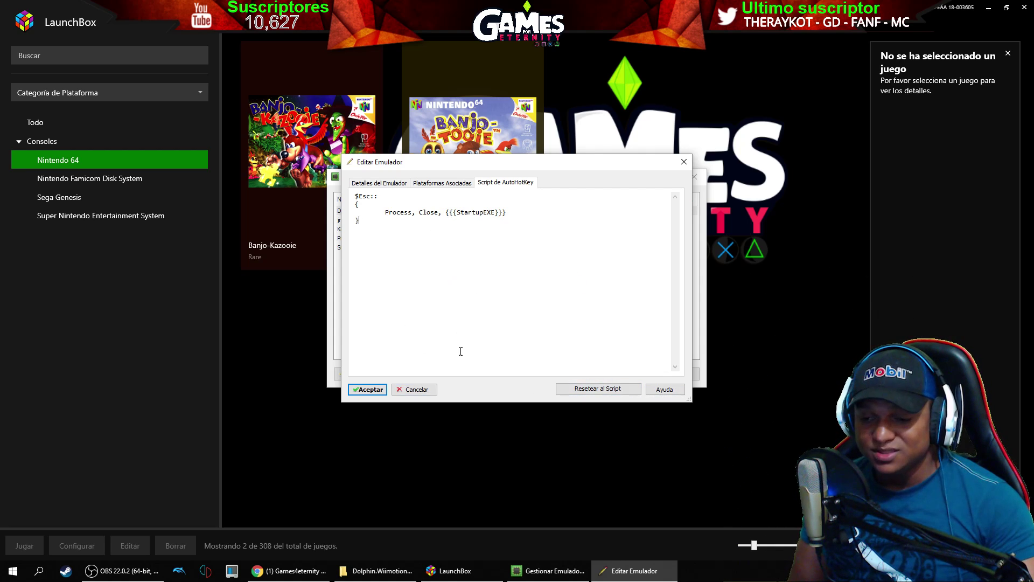
{"action": "left_click", "coordinate": [370, 388]}
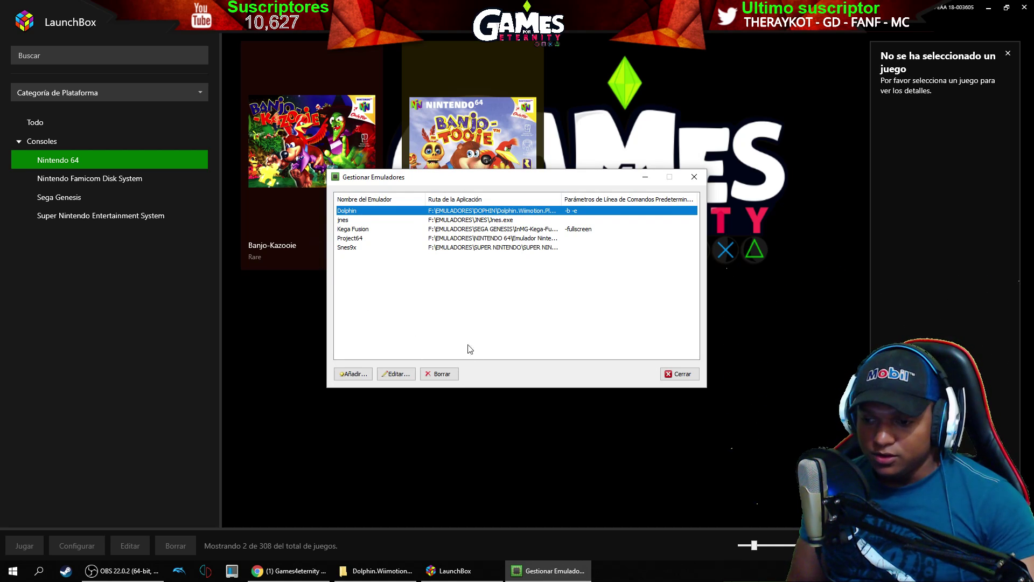
- Close the emulator manager and start the ROM file import wizard, advancing to its file selection
{"action": "left_click", "coordinate": [679, 374]}
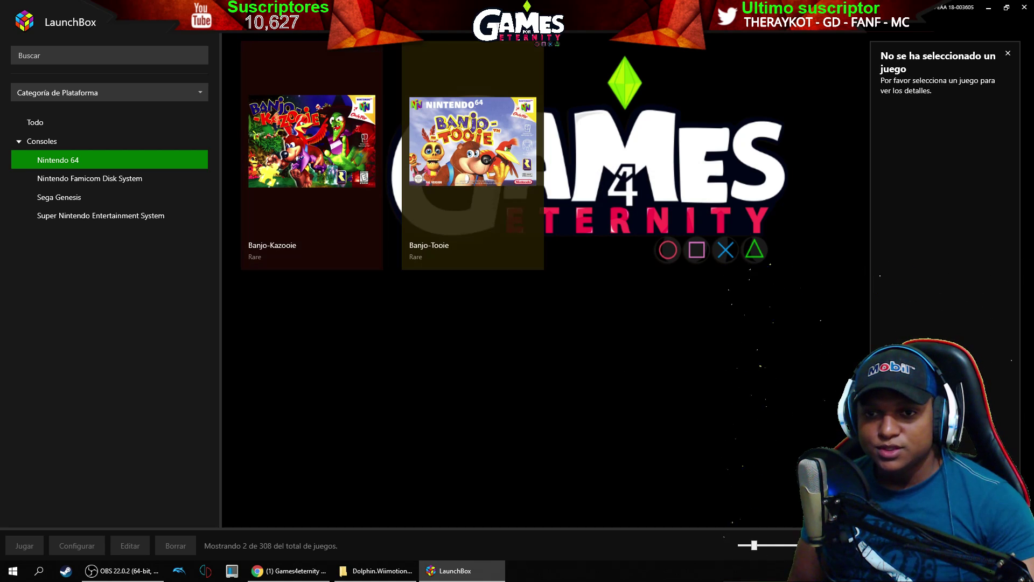
{"action": "left_click", "coordinate": [219, 25]}
{"action": "mouse_move", "coordinate": [289, 81]}
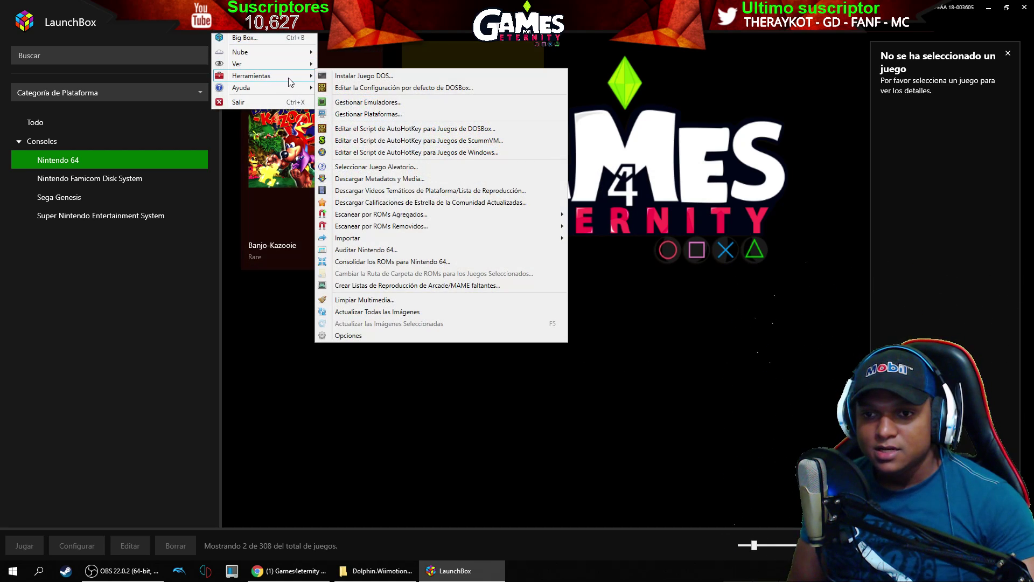
{"action": "mouse_move", "coordinate": [435, 239]}
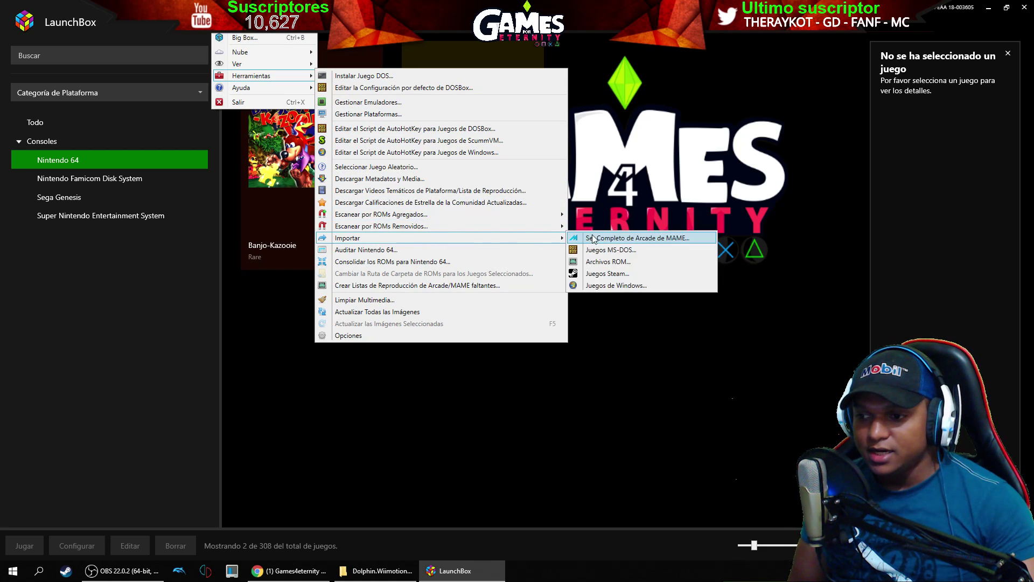
{"action": "left_click", "coordinate": [613, 261]}
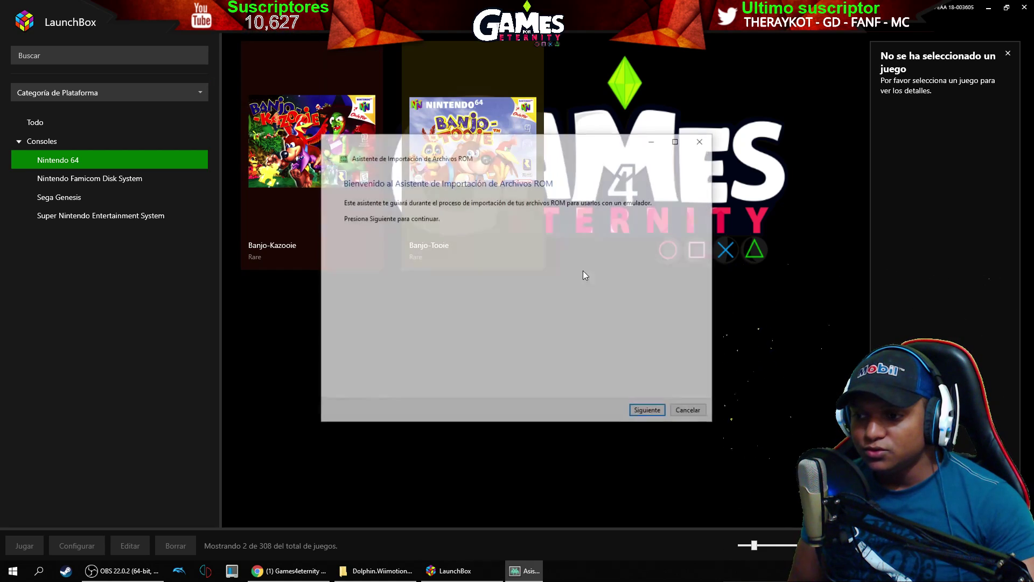
{"action": "left_click", "coordinate": [656, 413]}
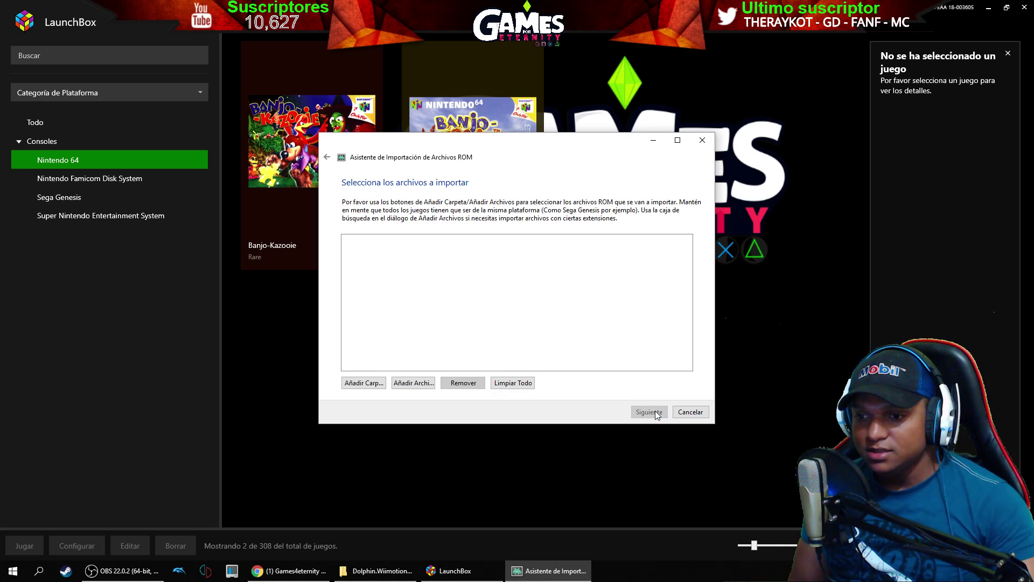
- Add Soulcalibur II (USA).iso from F:\LaunchBox\Games\Nintendo Gamecube to the list of files to import
{"action": "left_click", "coordinate": [414, 384]}
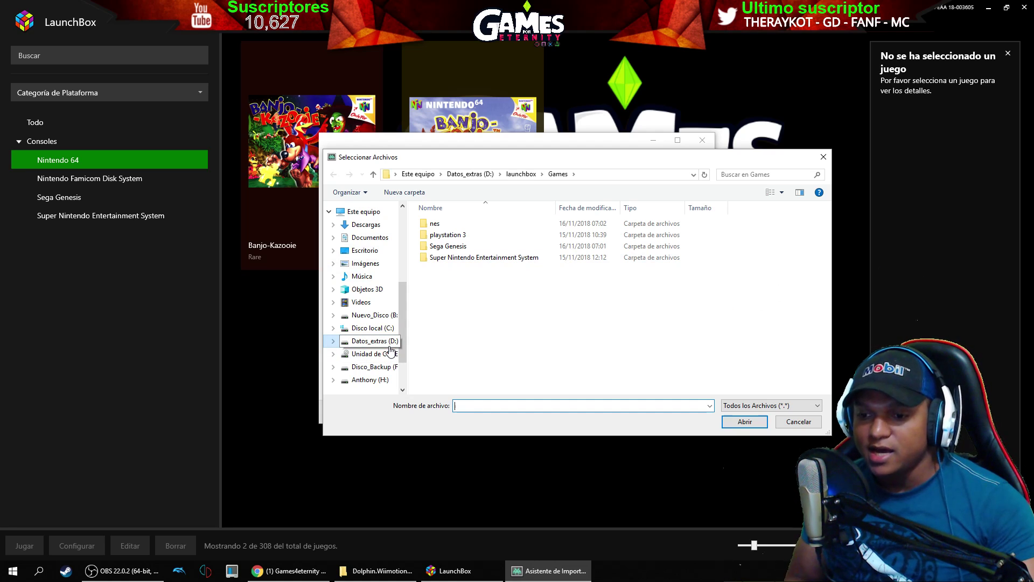
{"action": "left_click", "coordinate": [387, 317]}
{"action": "left_click", "coordinate": [374, 367]}
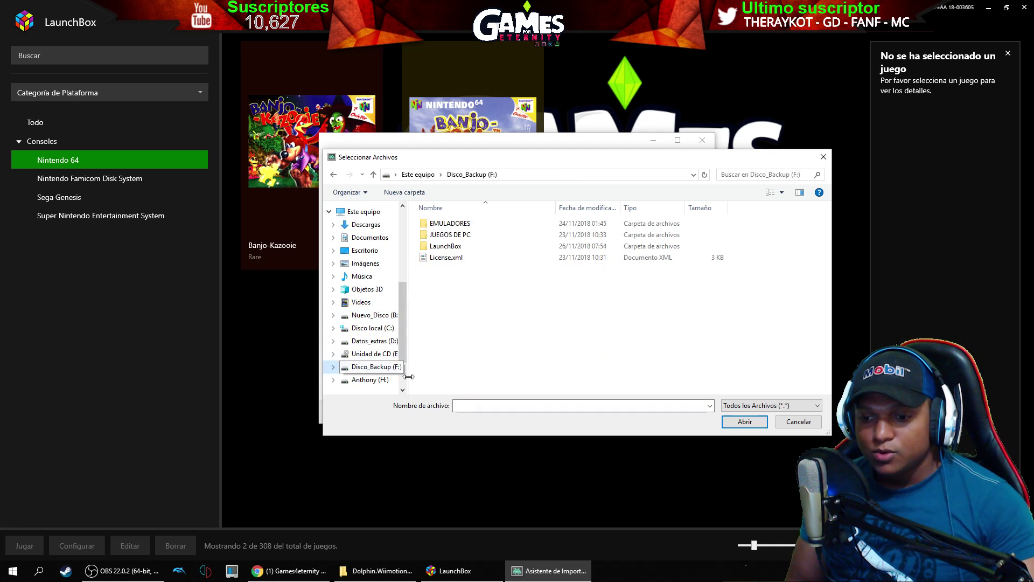
{"action": "double_click", "coordinate": [440, 247]}
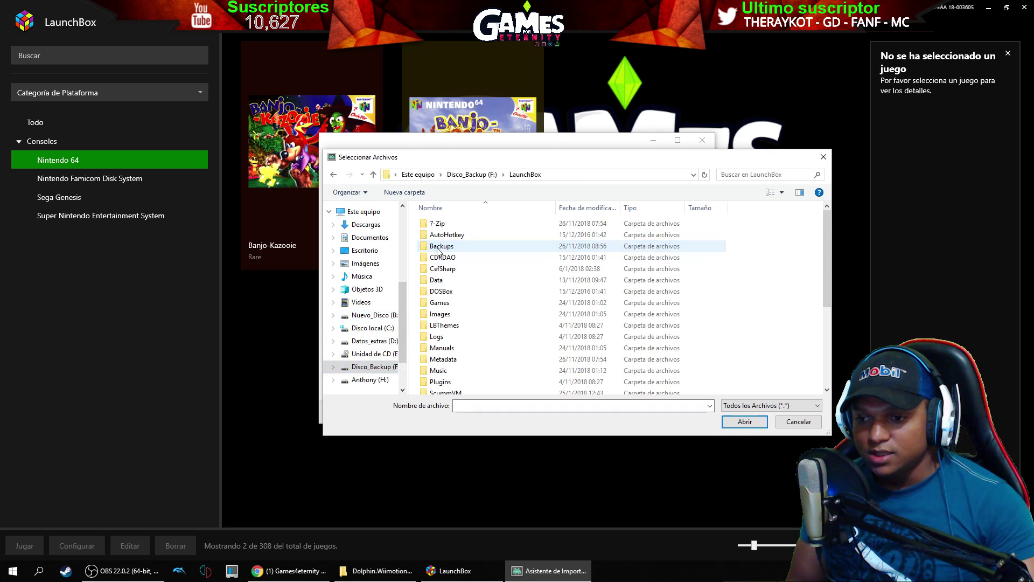
{"action": "double_click", "coordinate": [440, 302]}
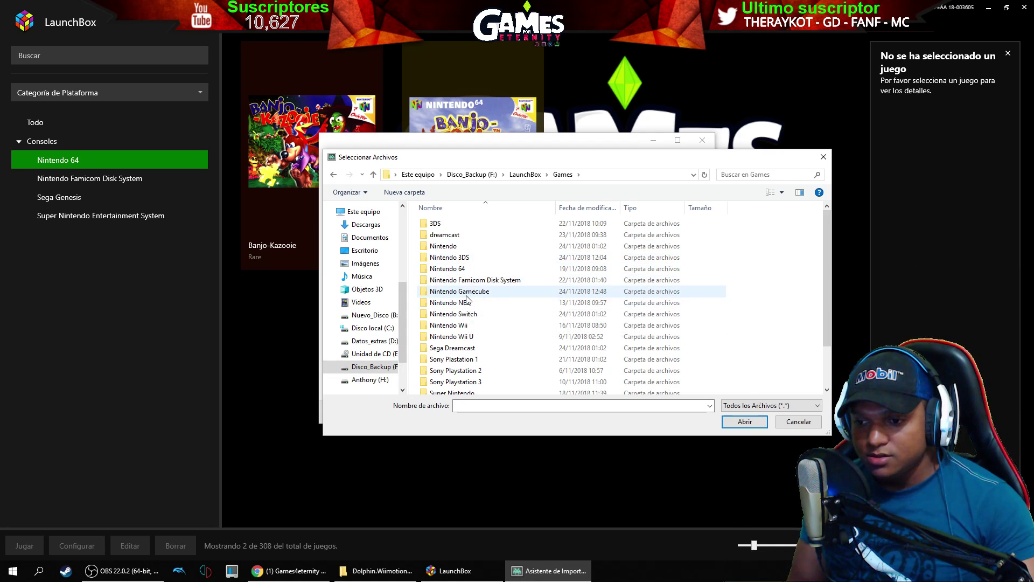
{"action": "double_click", "coordinate": [467, 294]}
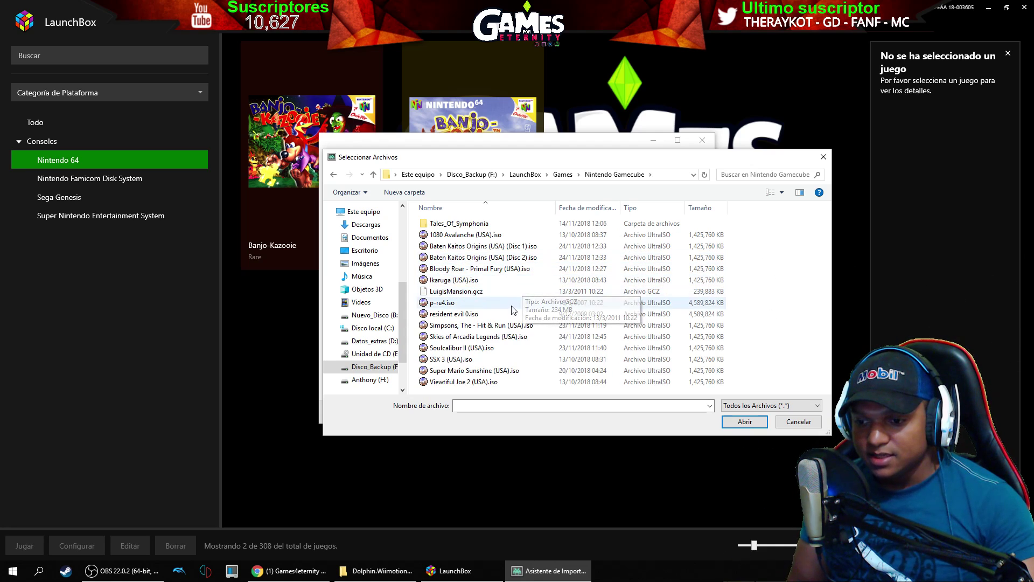
{"action": "double_click", "coordinate": [488, 348]}
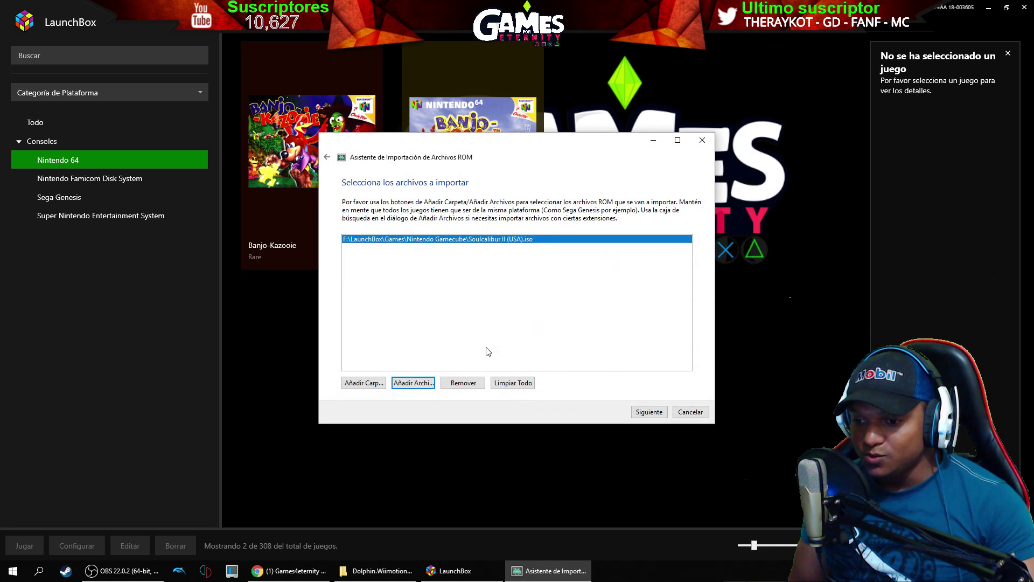
- Look through the Nintendo Wii games folder and add Bloody Roar - Primal Fury (USA).iso from Nintendo Gamecube to the import list
{"action": "left_click", "coordinate": [413, 383]}
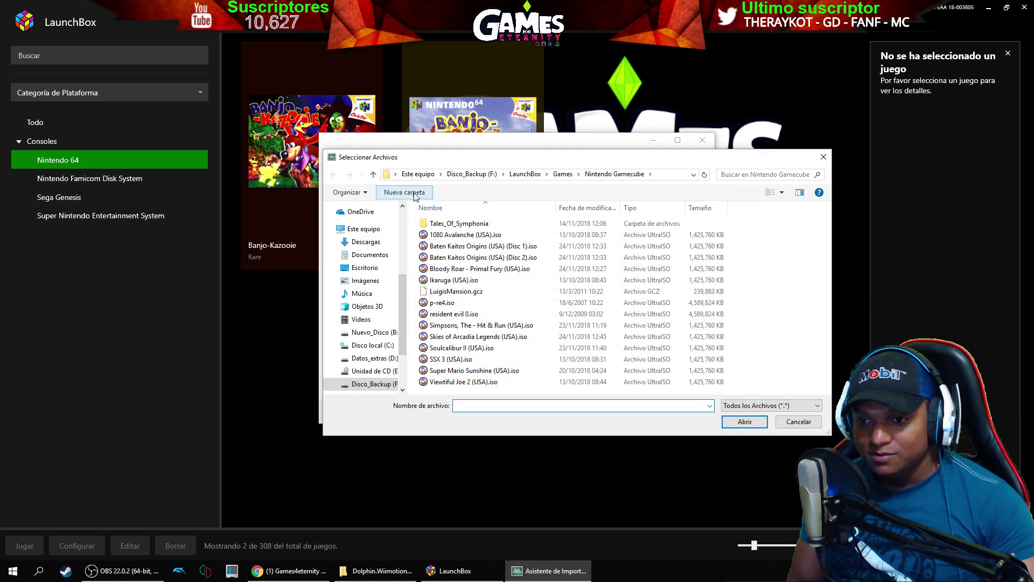
{"action": "left_click", "coordinate": [374, 175]}
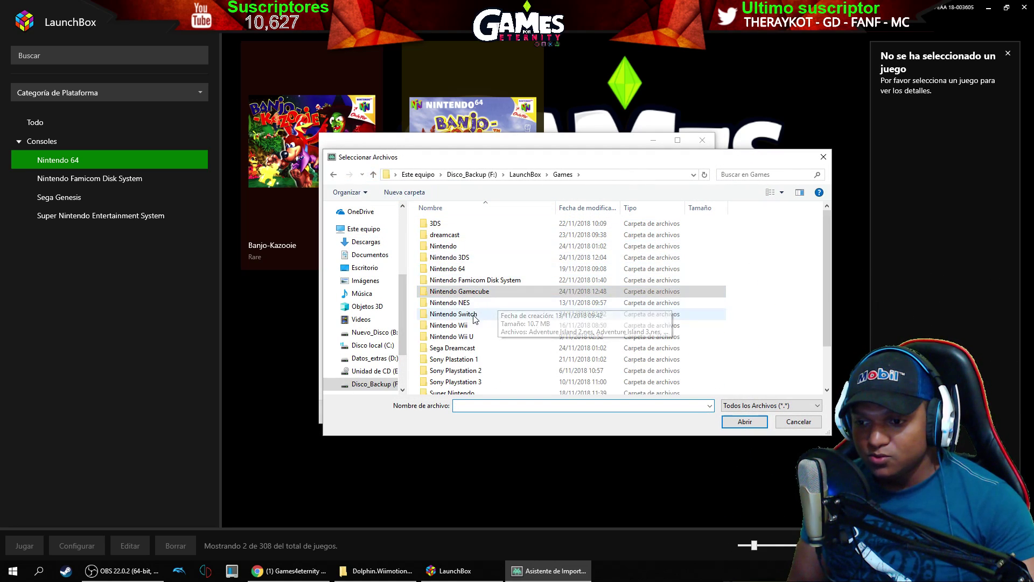
{"action": "double_click", "coordinate": [466, 326]}
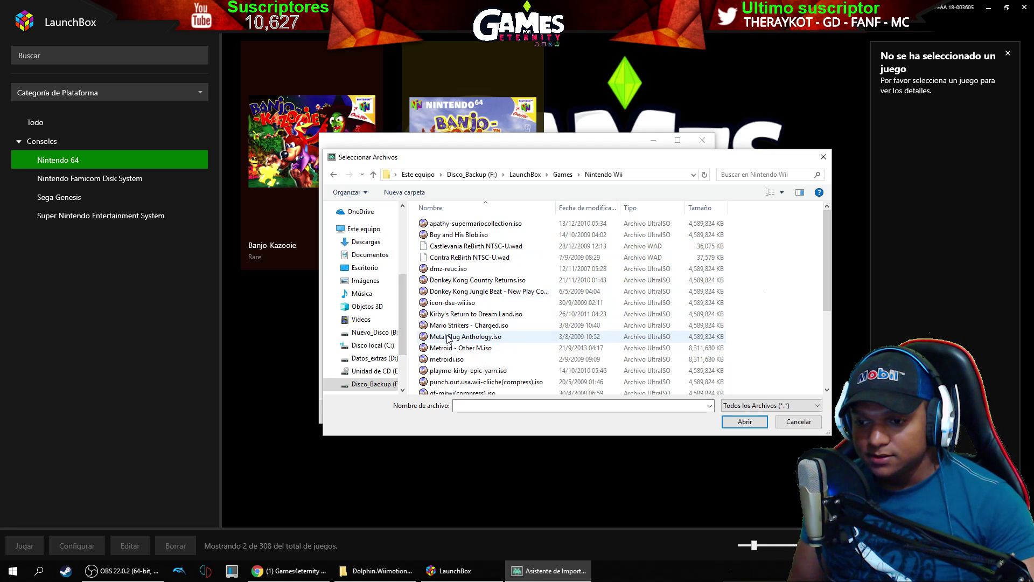
{"action": "scroll", "coordinate": [476, 327], "scroll_direction": "down", "scroll_amount": 3}
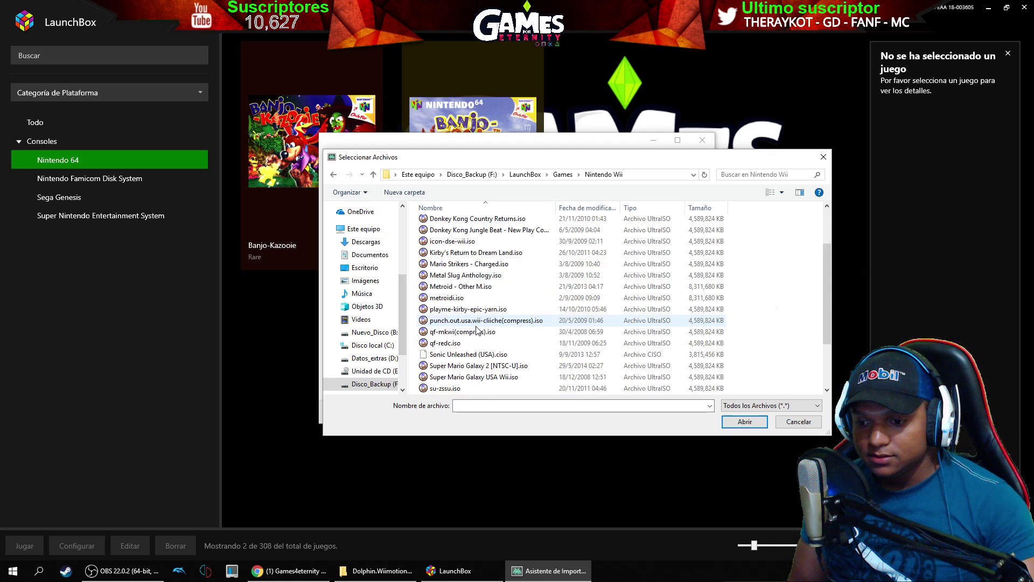
{"action": "scroll", "coordinate": [443, 350], "scroll_direction": "up", "scroll_amount": 3}
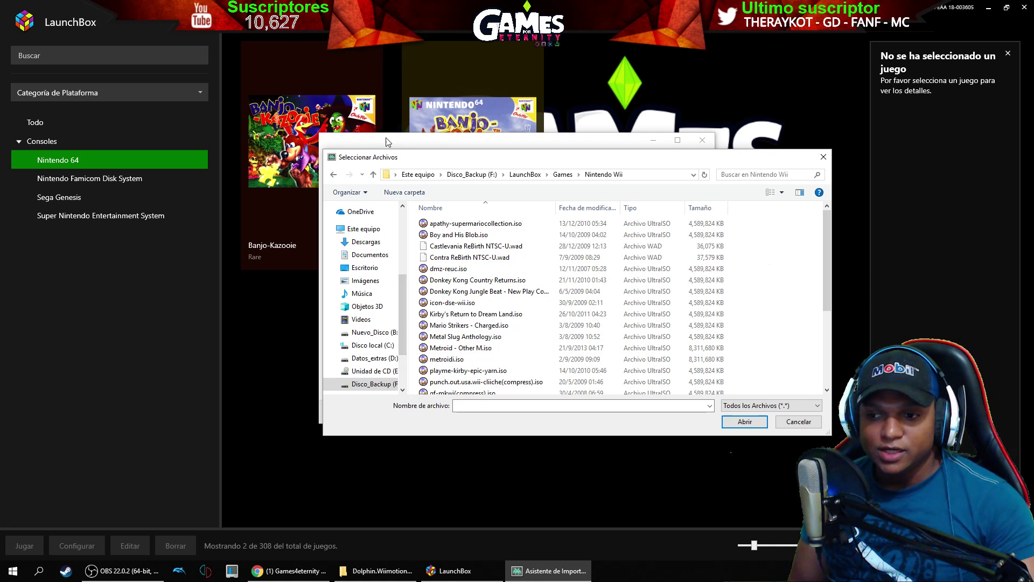
{"action": "left_click", "coordinate": [333, 175]}
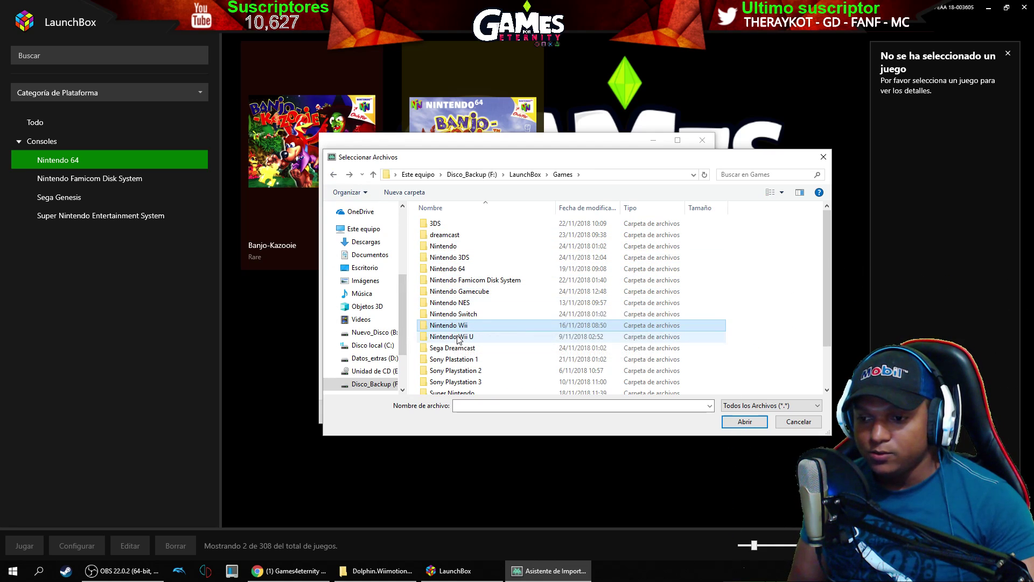
{"action": "double_click", "coordinate": [471, 291]}
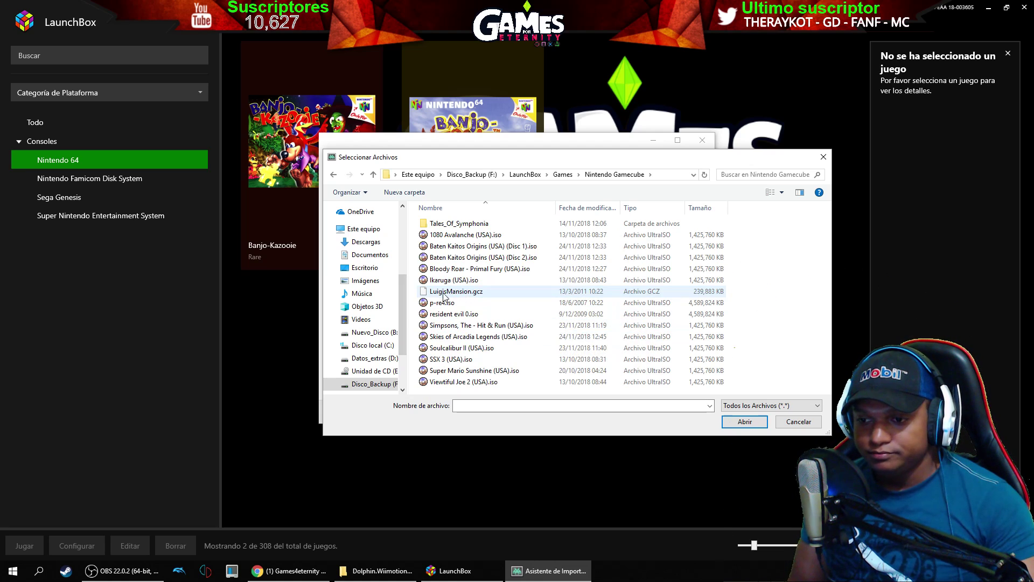
{"action": "left_click", "coordinate": [461, 270]}
{"action": "double_click", "coordinate": [461, 272]}
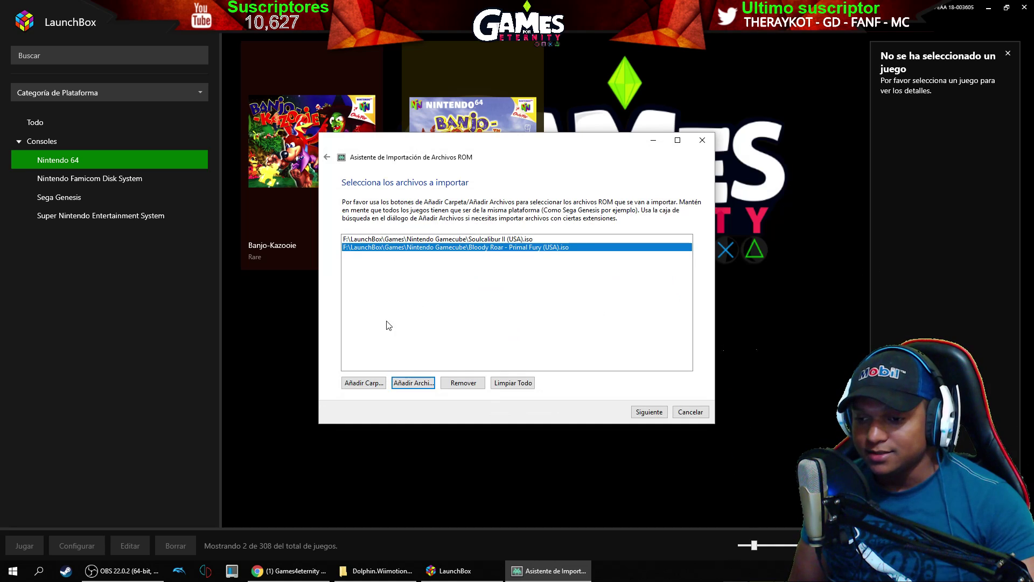
- Set the platform for the imported games to Nintendo GameCube and continue to the emulator choice
{"action": "left_click", "coordinate": [645, 411]}
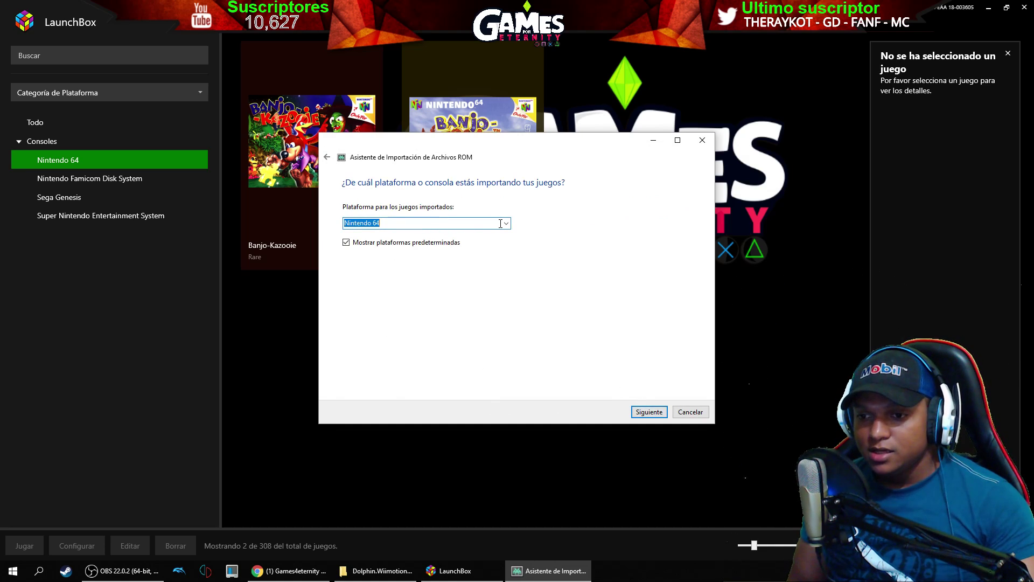
{"action": "type", "text": "ni"}
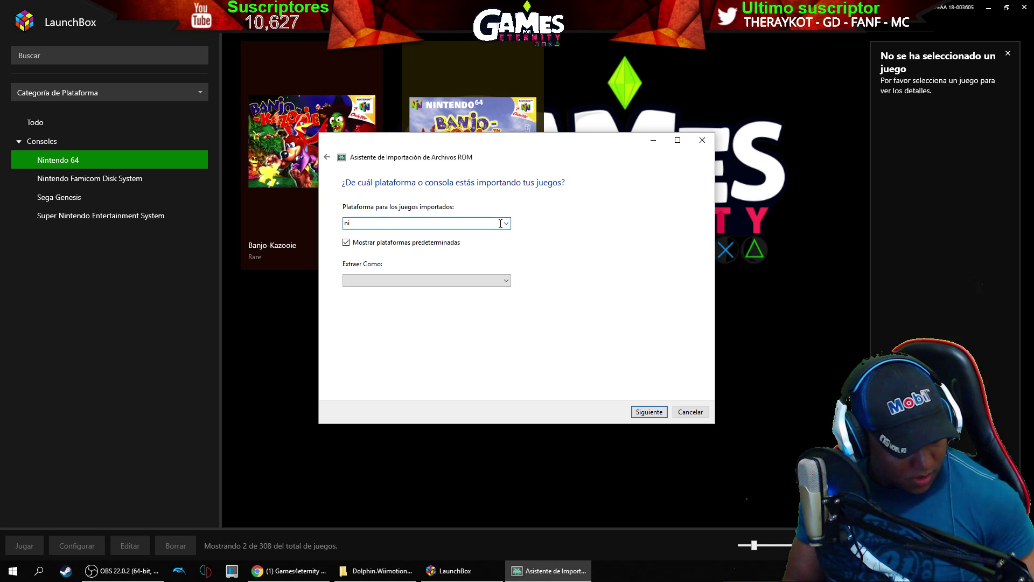
{"action": "type", "text": "bntendo 3DS"}
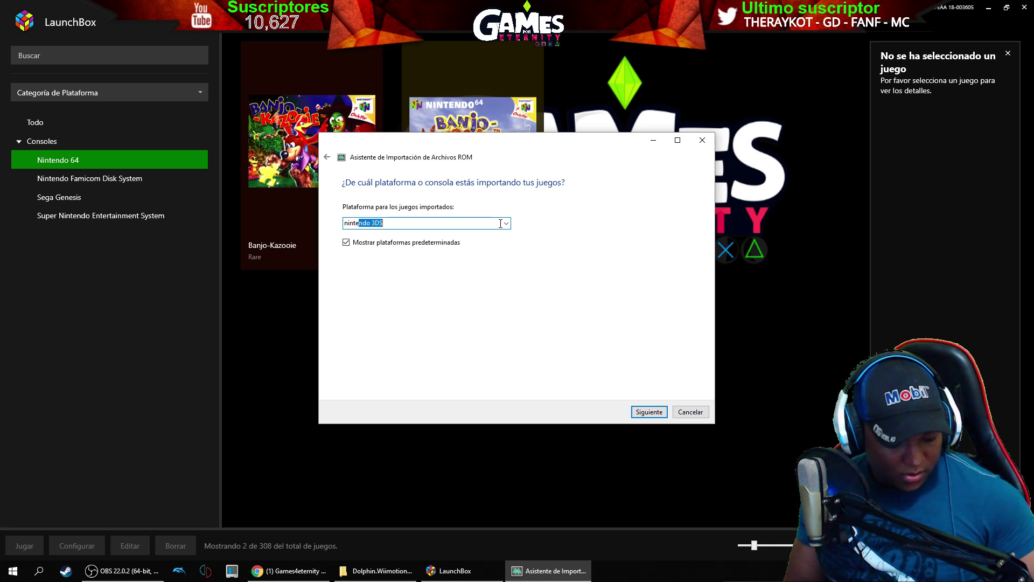
{"action": "key", "text": "End"}
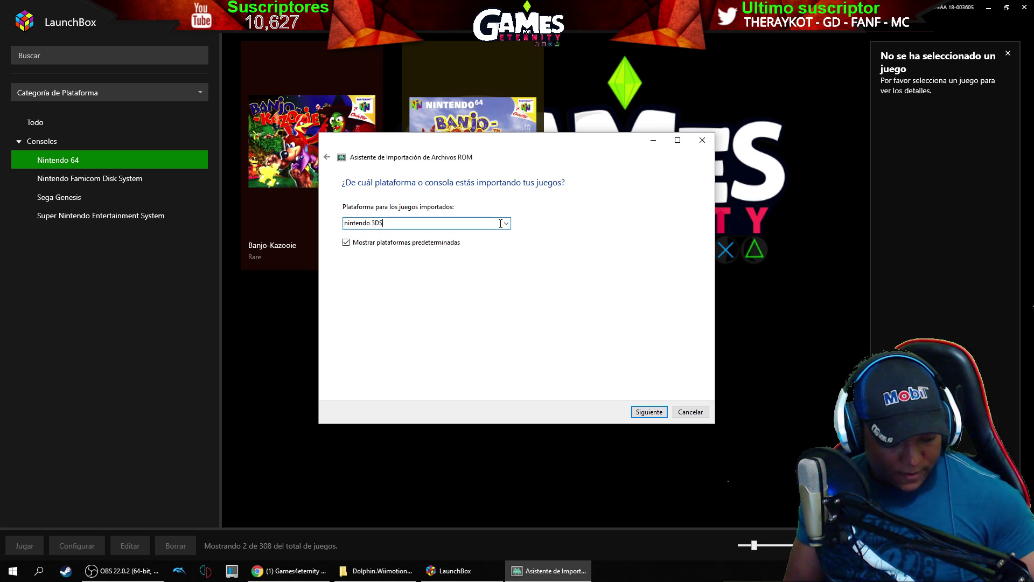
{"action": "key", "text": "BackSpace"}
{"action": "key", "text": "BackSpace"}
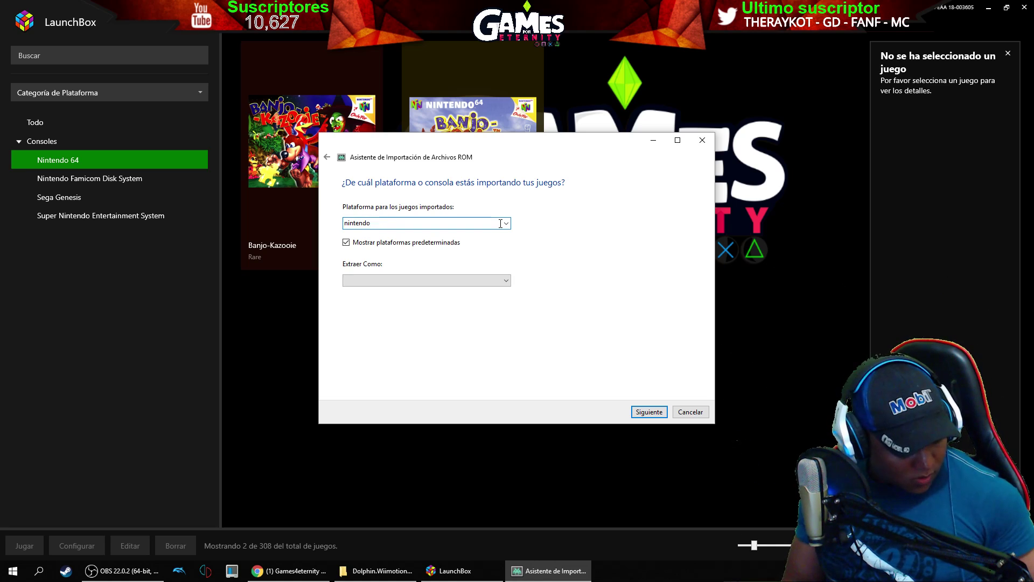
{"action": "type", "text": "g"}
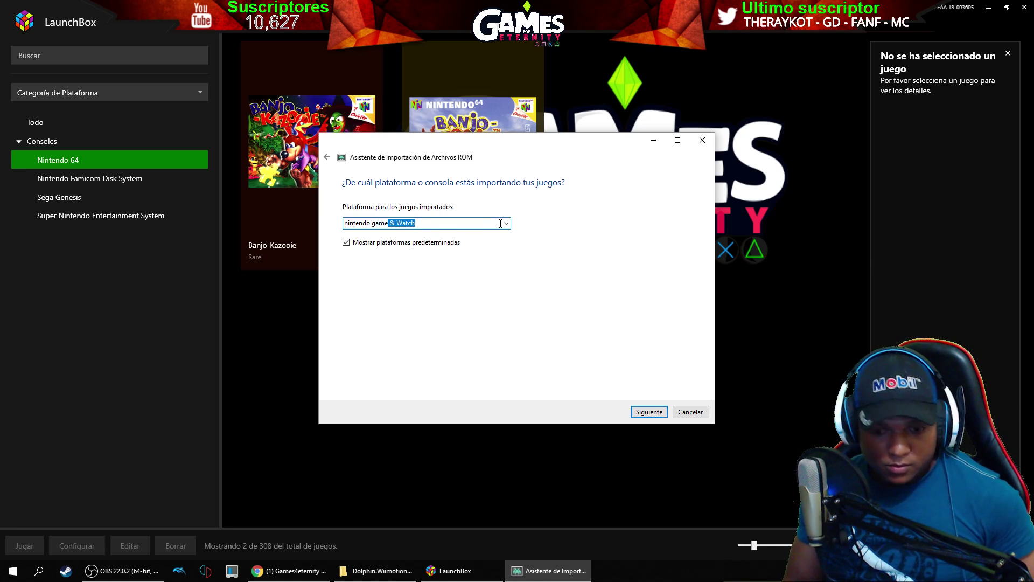
{"action": "type", "text": "amec"}
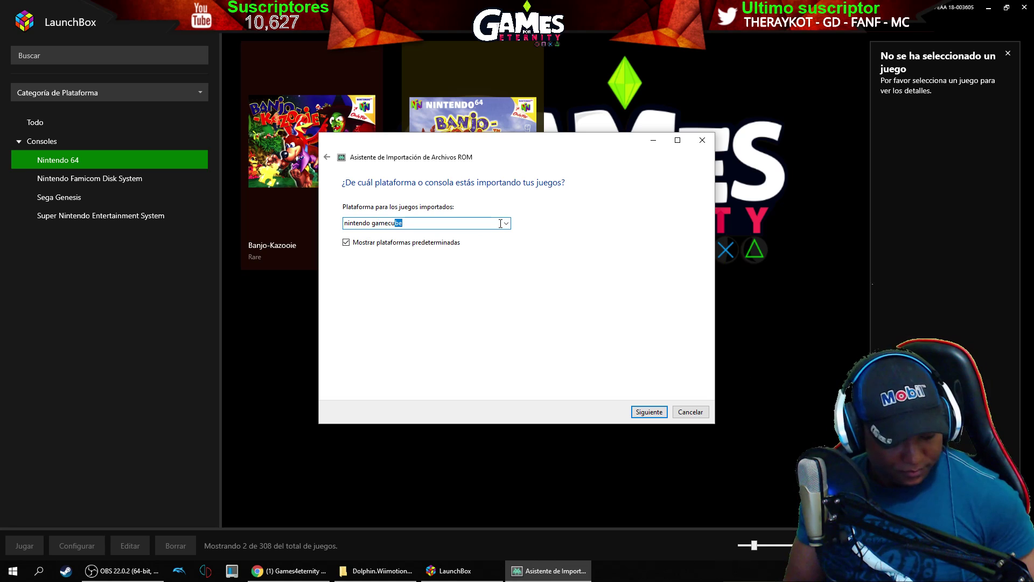
{"action": "type", "text": "u"}
{"action": "key", "text": "Return"}
- Keep Dolphin as the emulator for the imported games and use the ROM files in their current location
{"action": "left_click", "coordinate": [500, 223]}
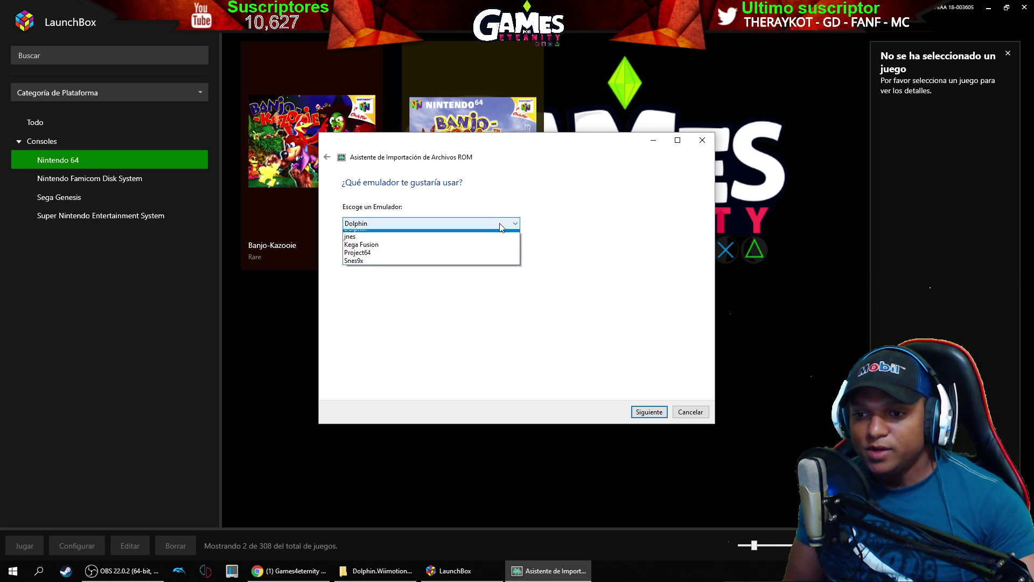
{"action": "left_click", "coordinate": [500, 223]}
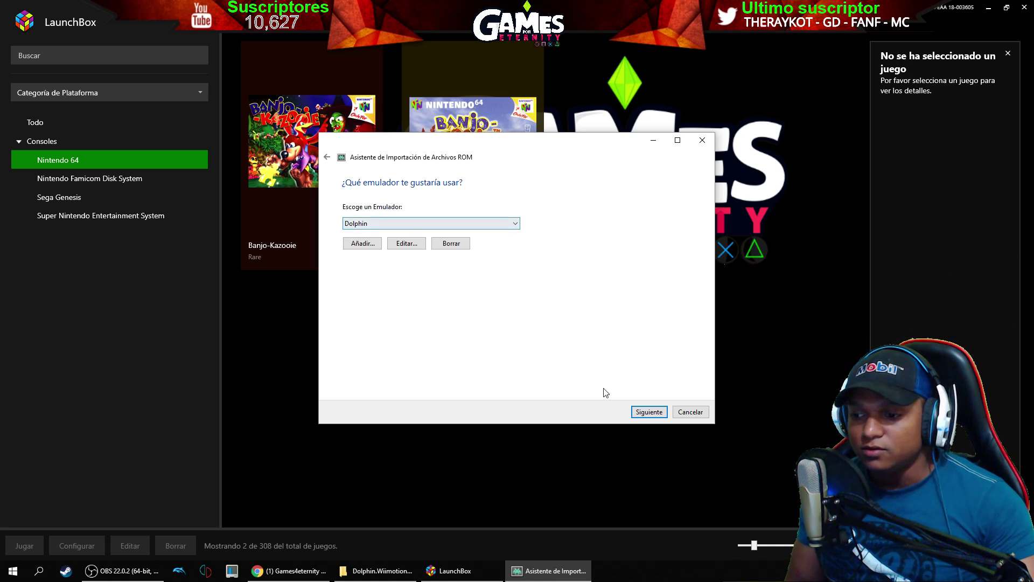
{"action": "left_click", "coordinate": [646, 411]}
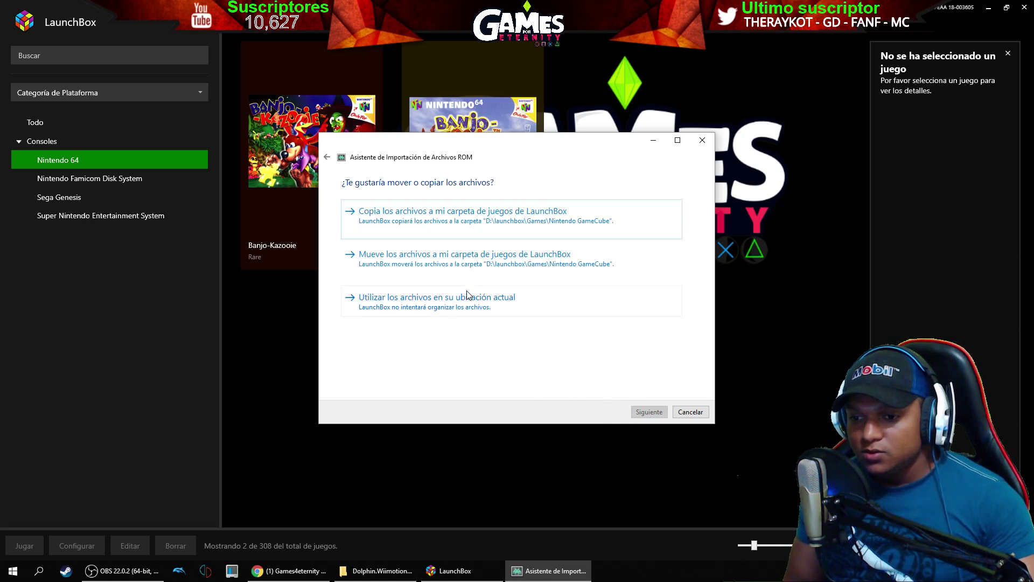
{"action": "left_click", "coordinate": [522, 304]}
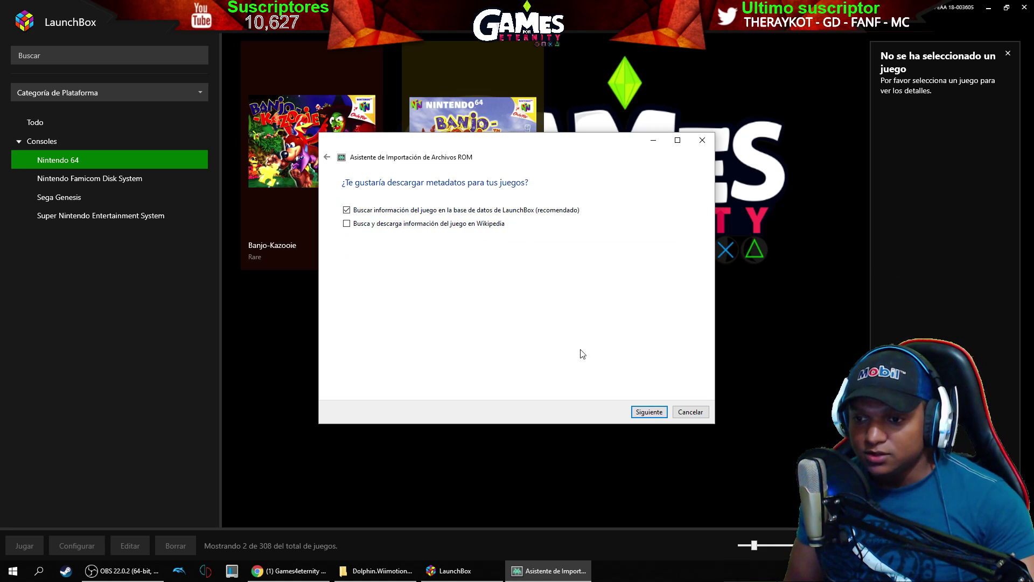
- Accept the default metadata, image, EmuMovies media and custom import options and proceed to the final list of games
{"action": "left_click", "coordinate": [657, 417]}
{"action": "scroll", "coordinate": [614, 350], "scroll_direction": "down", "scroll_amount": 6}
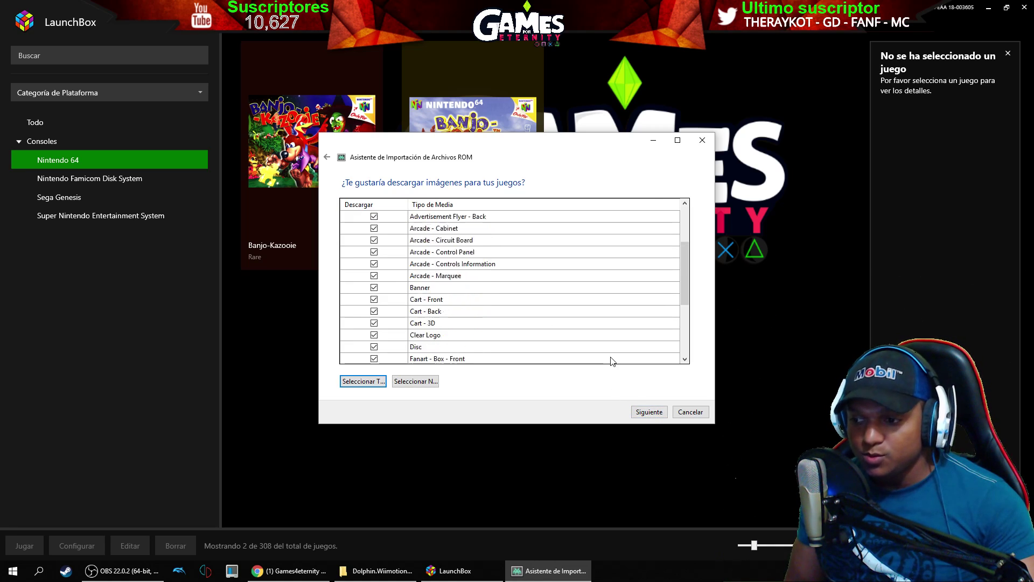
{"action": "left_click", "coordinate": [665, 412]}
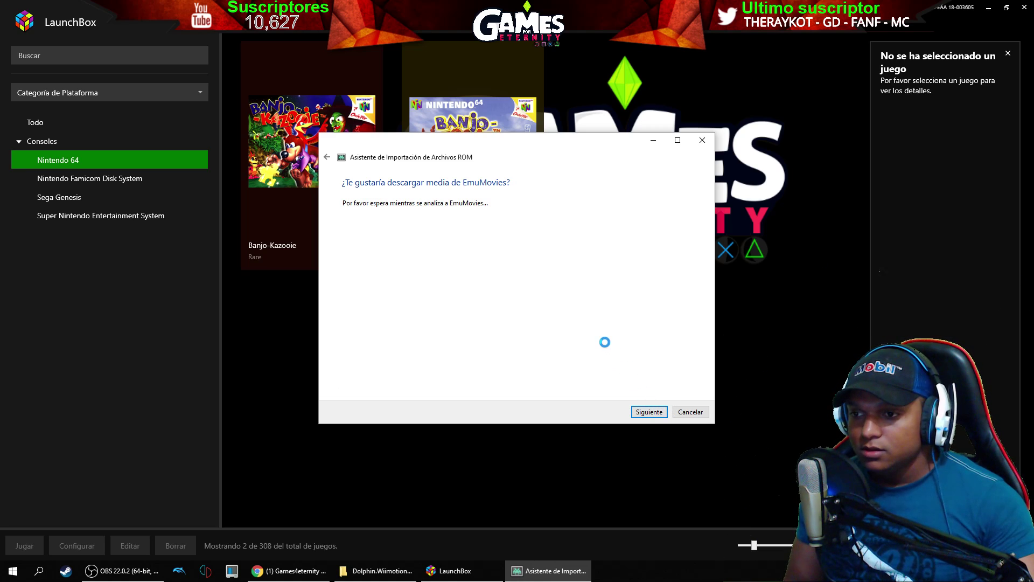
{"action": "scroll", "coordinate": [608, 343], "scroll_direction": "down", "scroll_amount": 6}
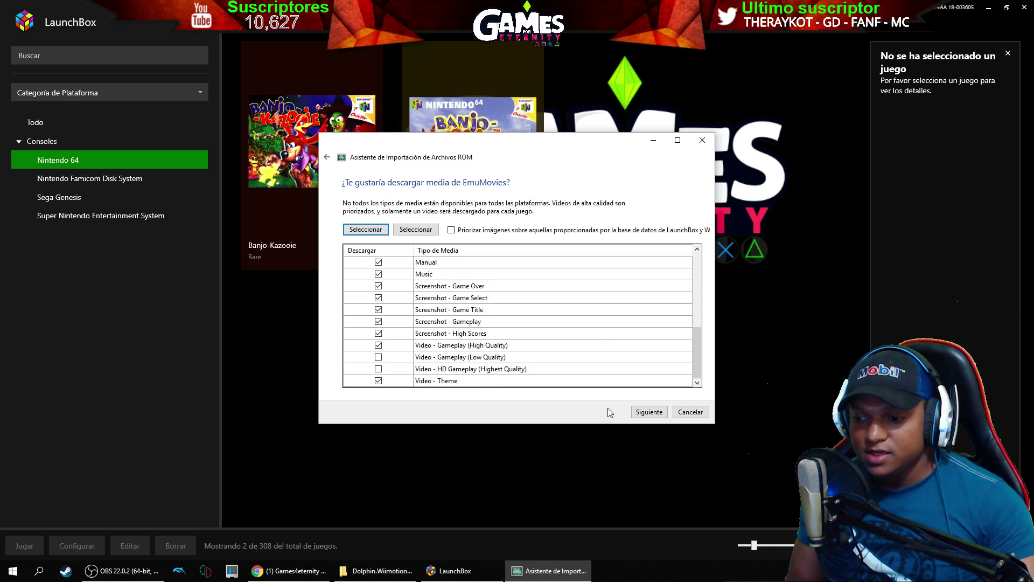
{"action": "left_click", "coordinate": [662, 418]}
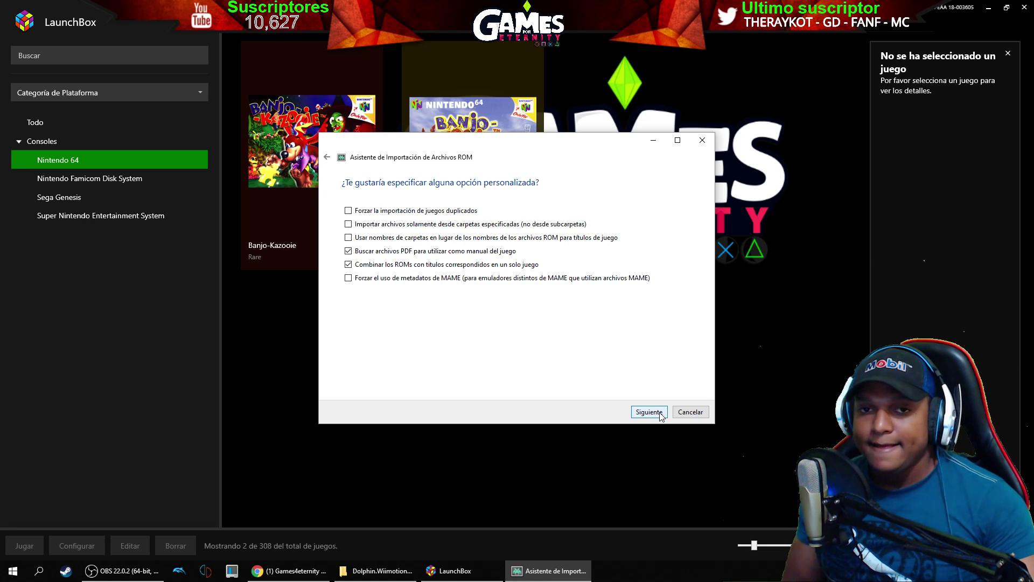
{"action": "left_click", "coordinate": [661, 414]}
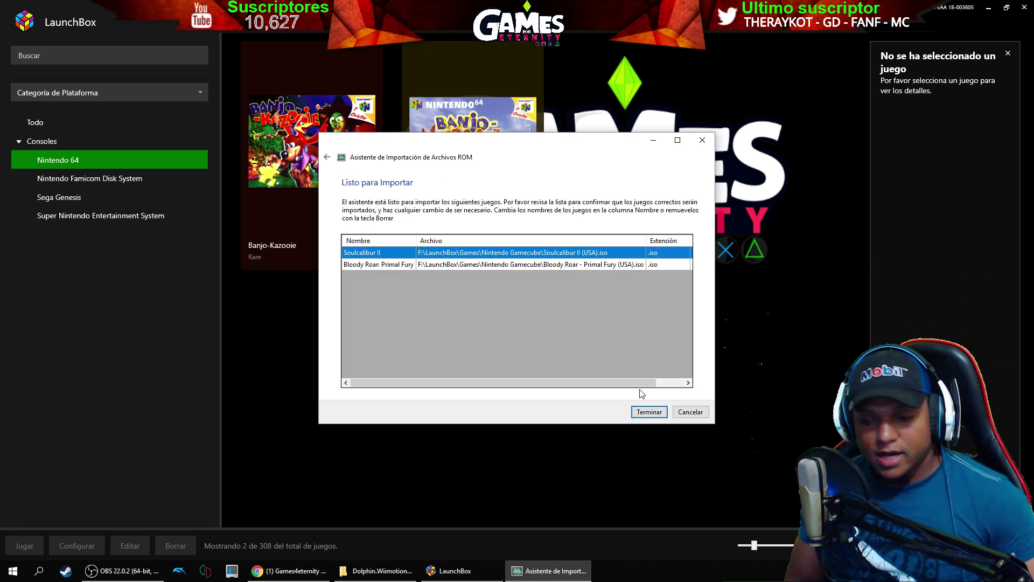
- Finish importing the two games and check their entries under the Nintendo GameCube platform
{"action": "left_click", "coordinate": [649, 412]}
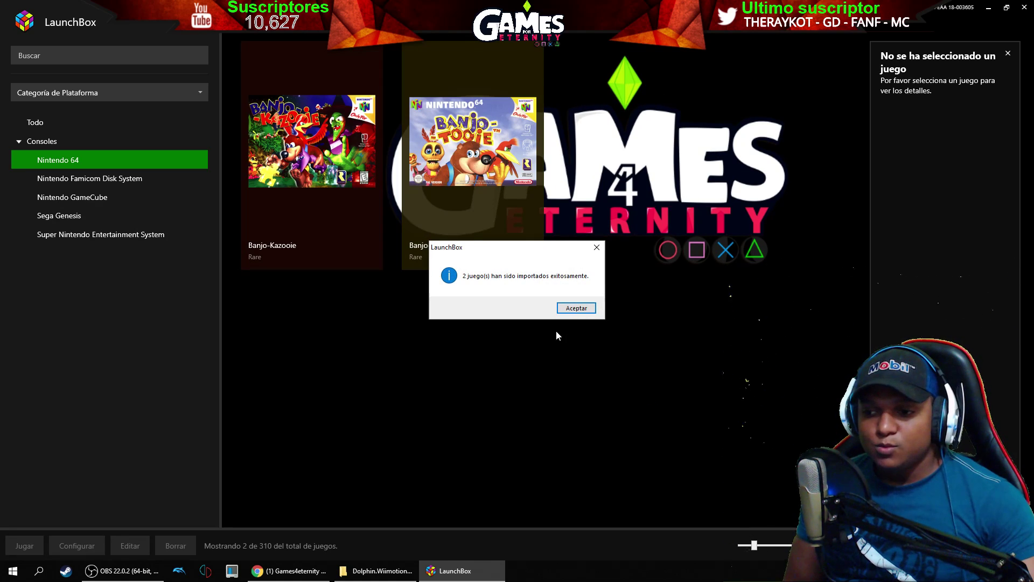
{"action": "left_click", "coordinate": [571, 305]}
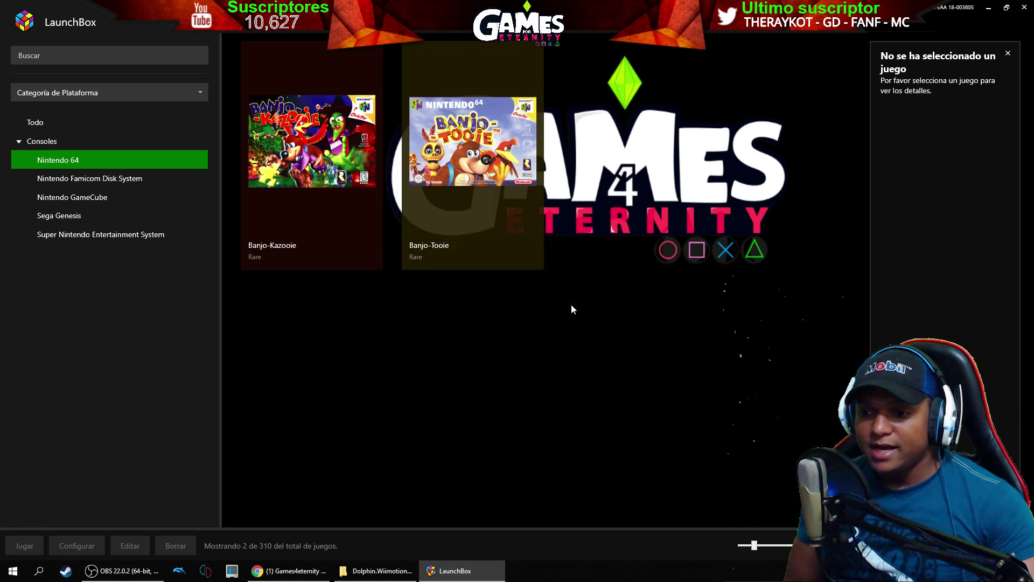
{"action": "left_click", "coordinate": [78, 199]}
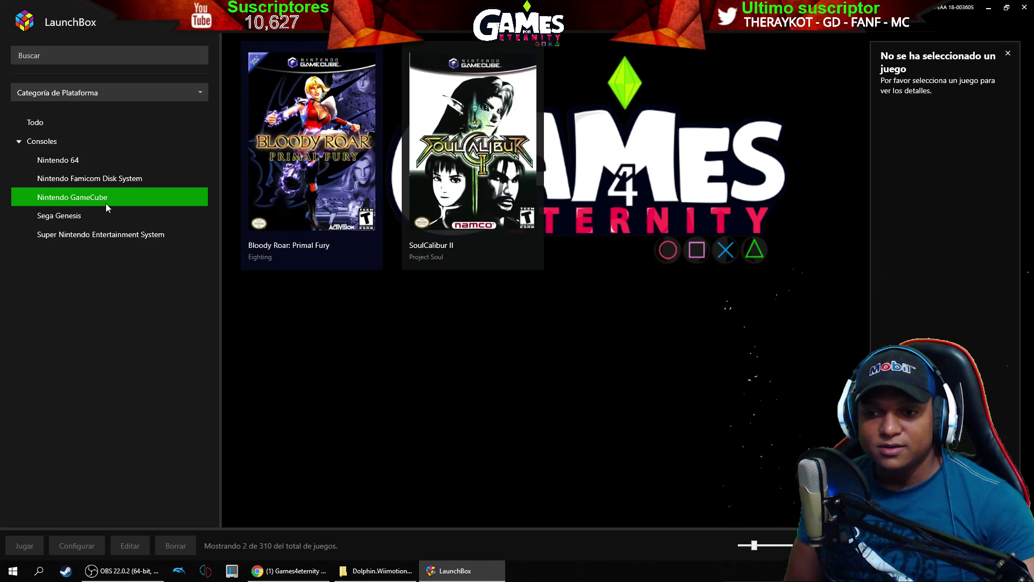
{"action": "left_click", "coordinate": [416, 180]}
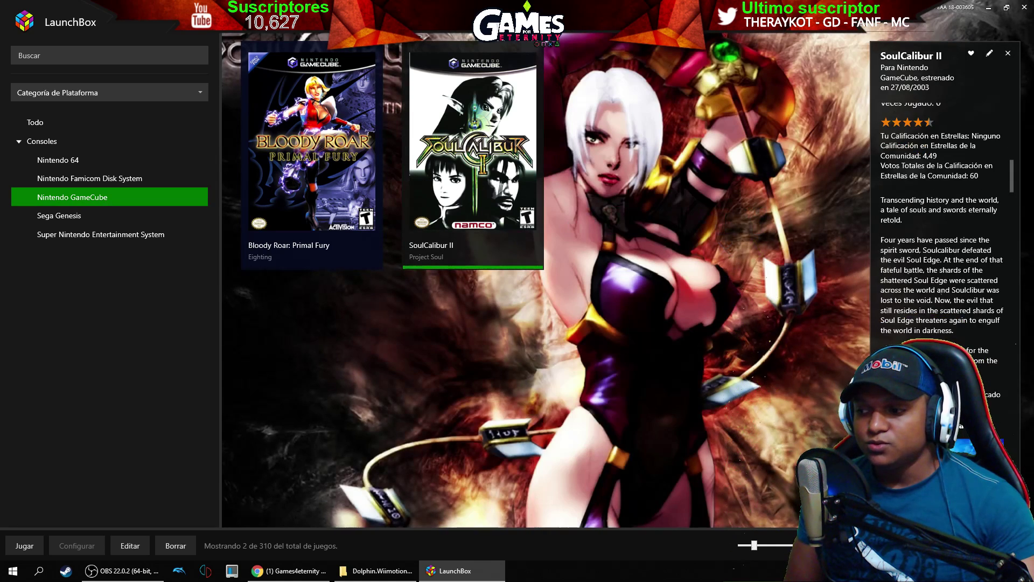
{"action": "left_click", "coordinate": [343, 170]}
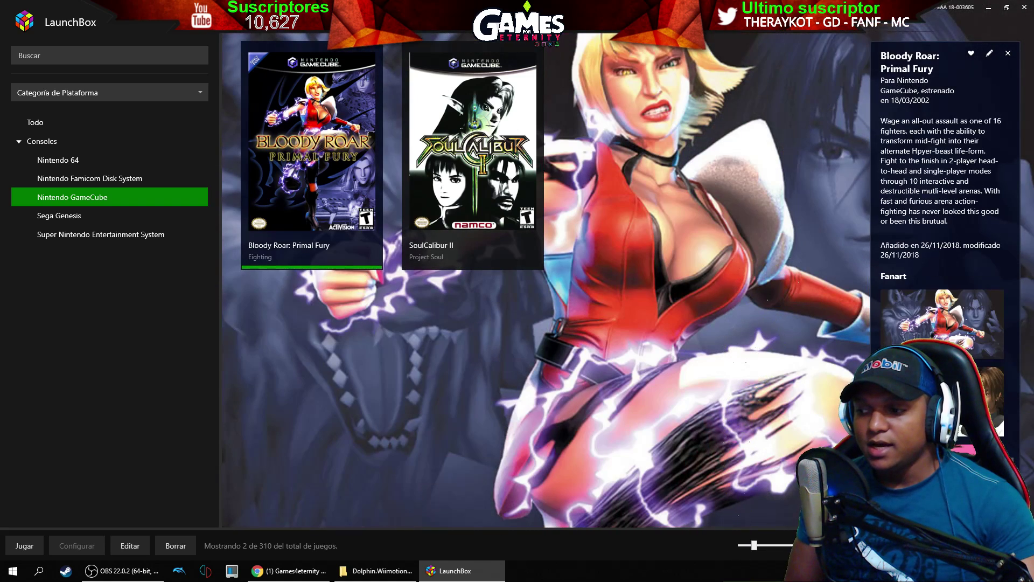
- Edit Bloody Roar: Primal Fury and add Video - Gameplay (High Quality) and Manual to its EmuMovies media downloads
{"action": "right_click", "coordinate": [322, 174]}
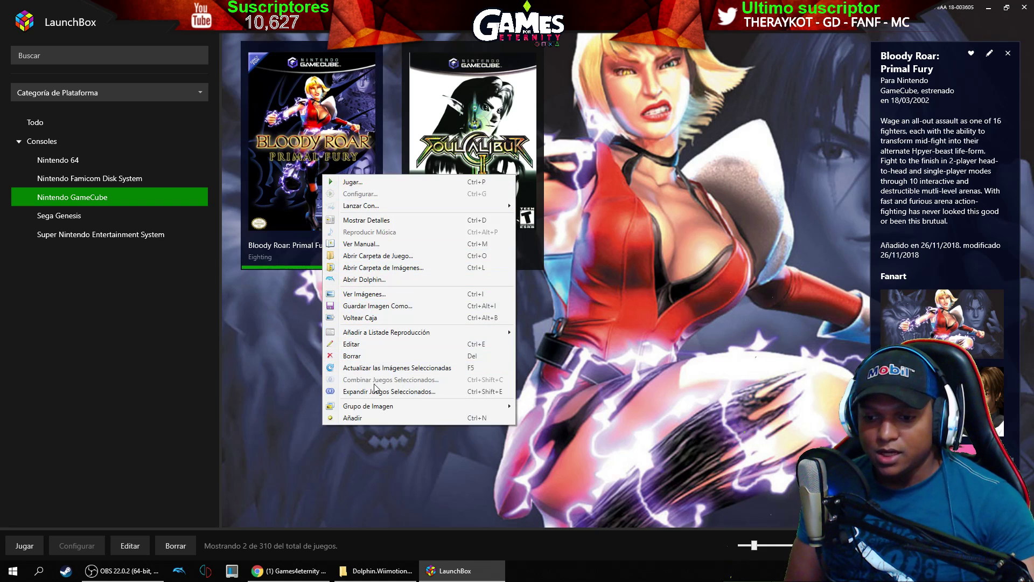
{"action": "left_click", "coordinate": [423, 343]}
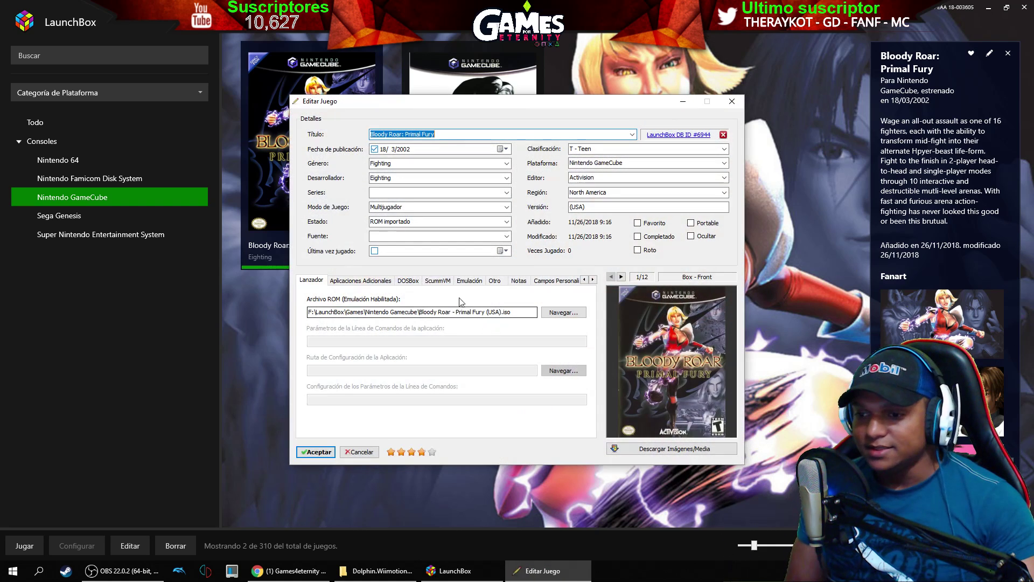
{"action": "left_click", "coordinate": [656, 451]}
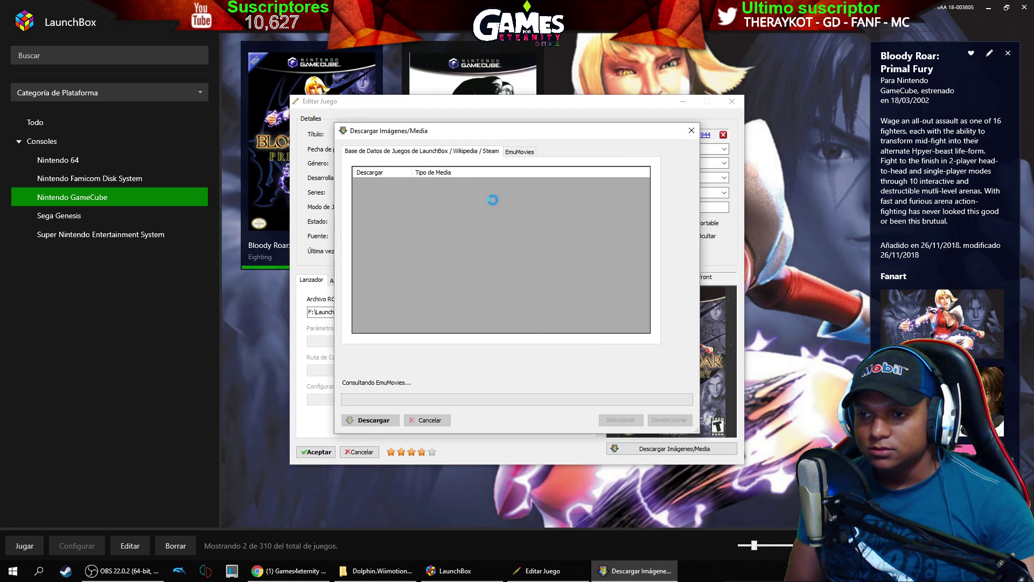
{"action": "left_click", "coordinate": [513, 155]}
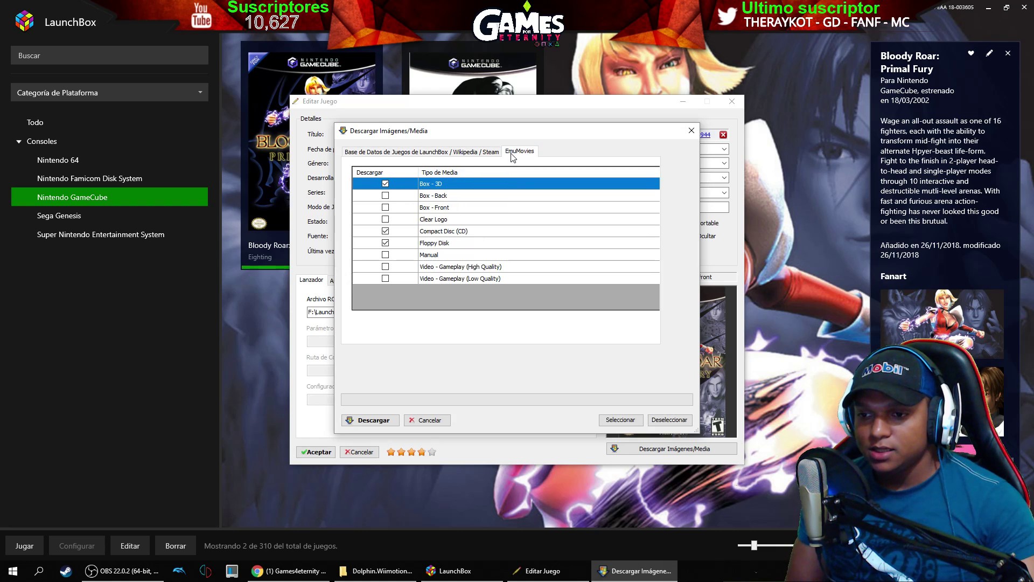
{"action": "left_click", "coordinate": [391, 267]}
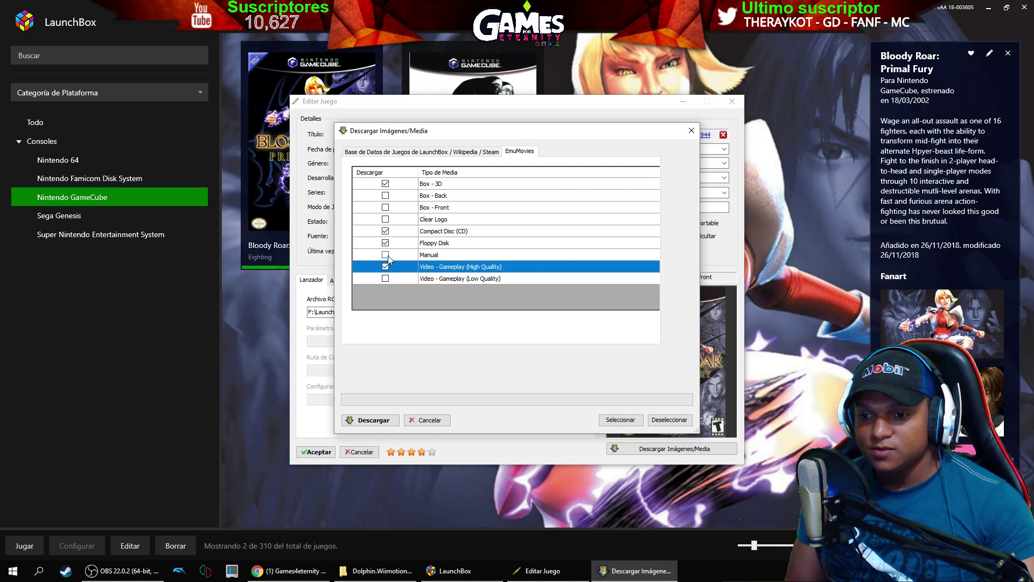
{"action": "left_click", "coordinate": [386, 255]}
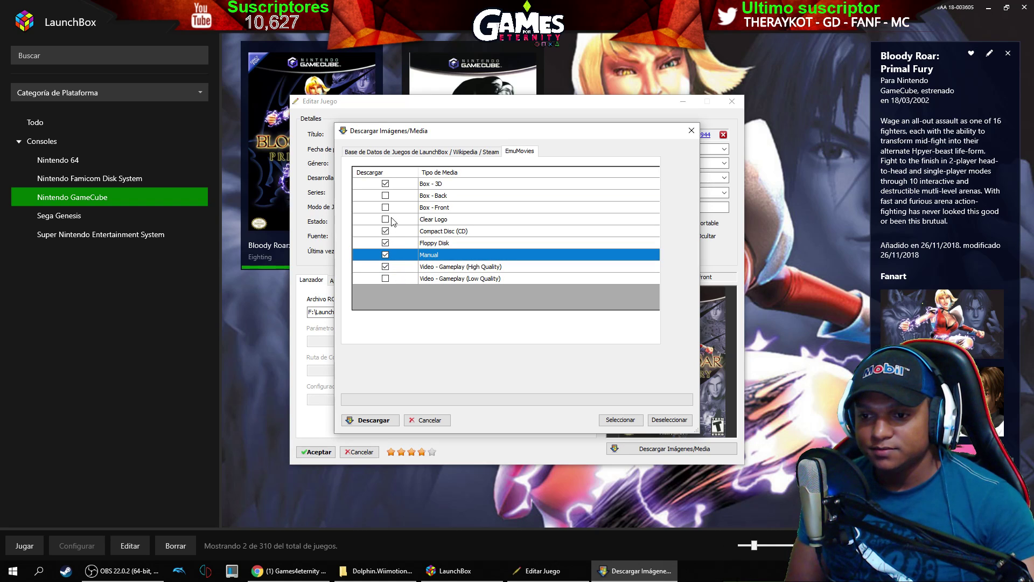
- Try to download Video - Gameplay (Low Quality) together with the high-quality video, then deselect the low-quality one
{"action": "left_click", "coordinate": [389, 278]}
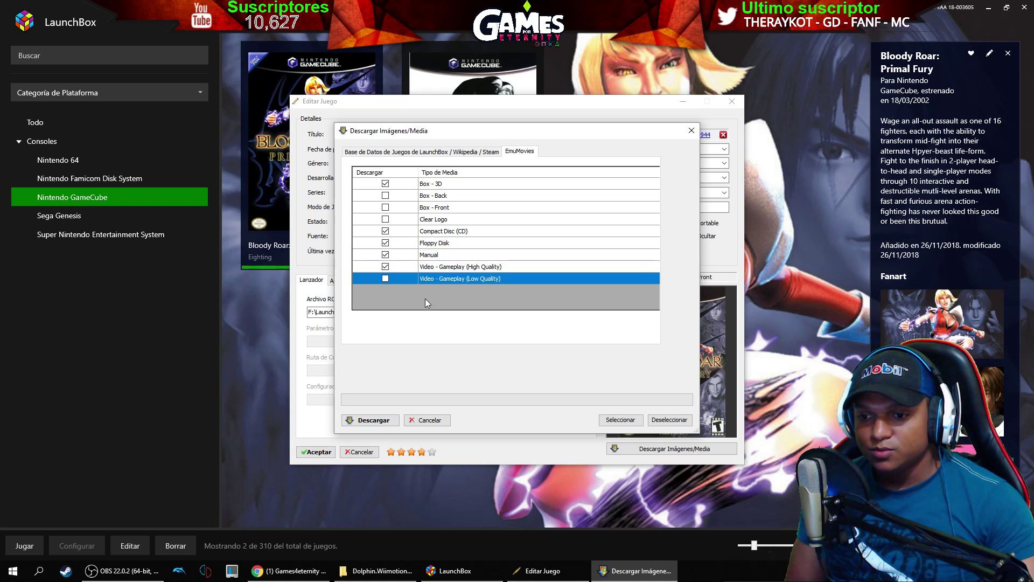
{"action": "left_click", "coordinate": [384, 279]}
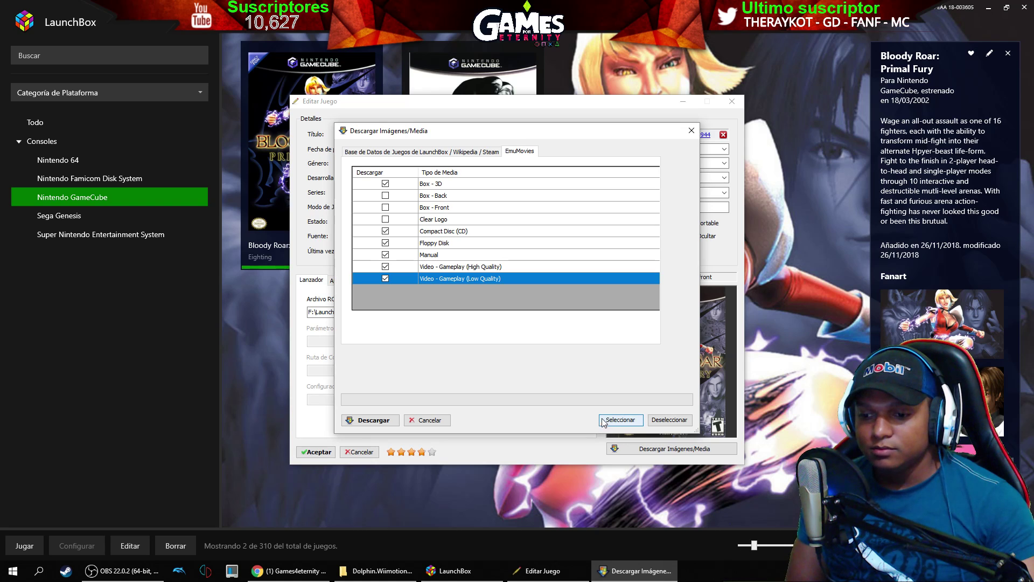
{"action": "left_click", "coordinate": [352, 422]}
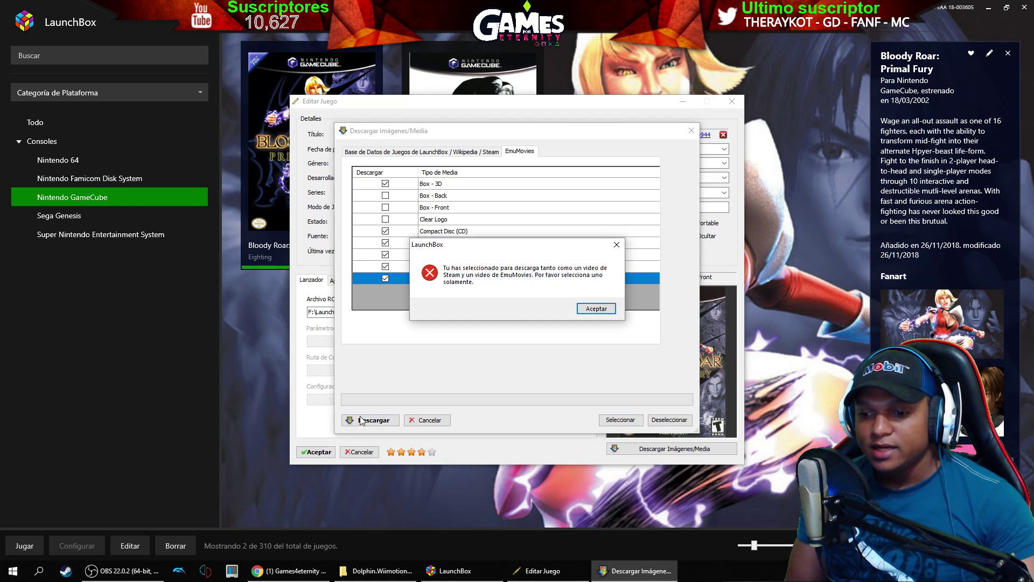
{"action": "left_click", "coordinate": [585, 308]}
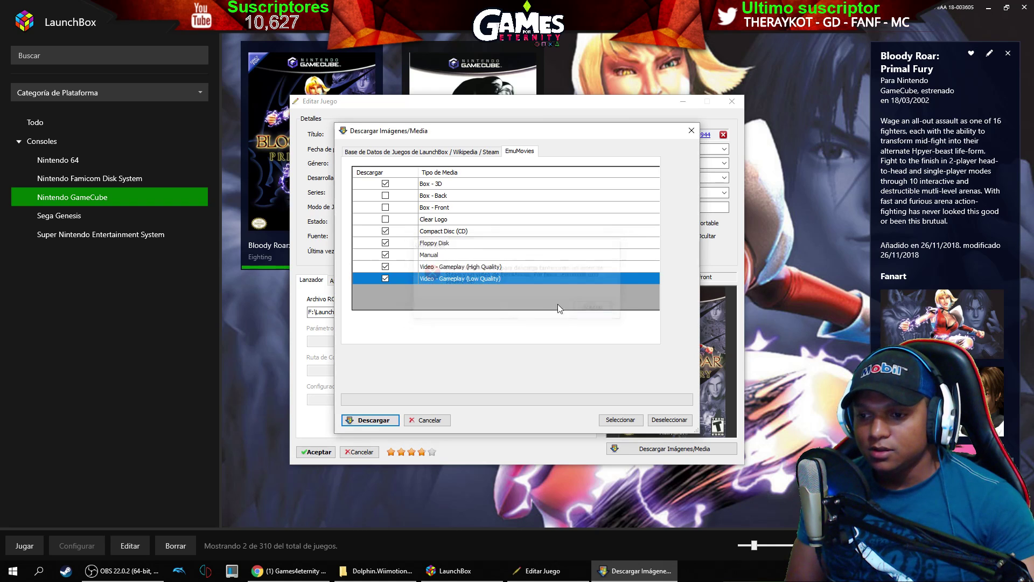
{"action": "left_click", "coordinate": [386, 278]}
- Download the selected media for Bloody Roar: Primal Fury, overwriting its video and manual files, and save the game entry
{"action": "left_click", "coordinate": [377, 421]}
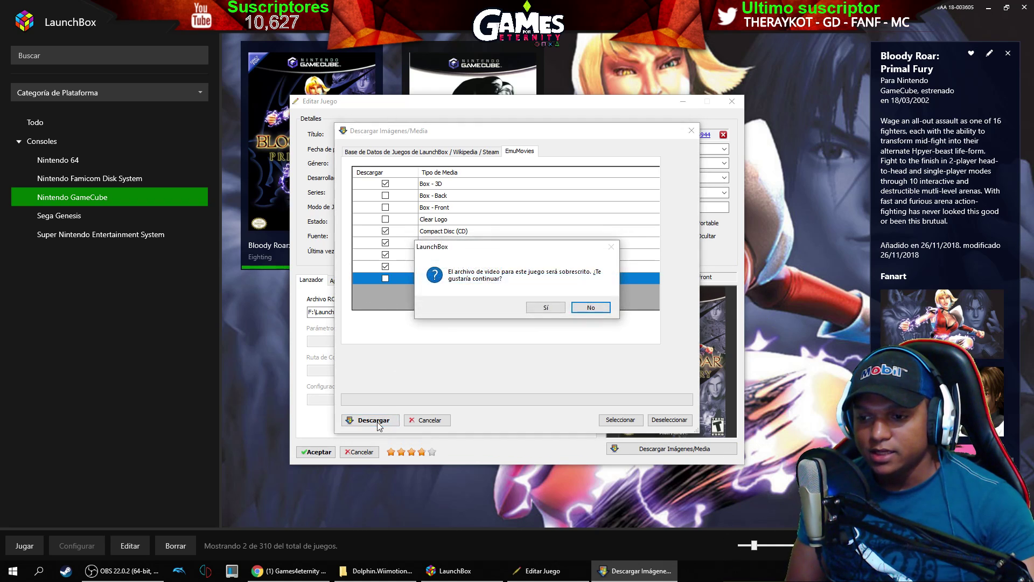
{"action": "left_click", "coordinate": [544, 309]}
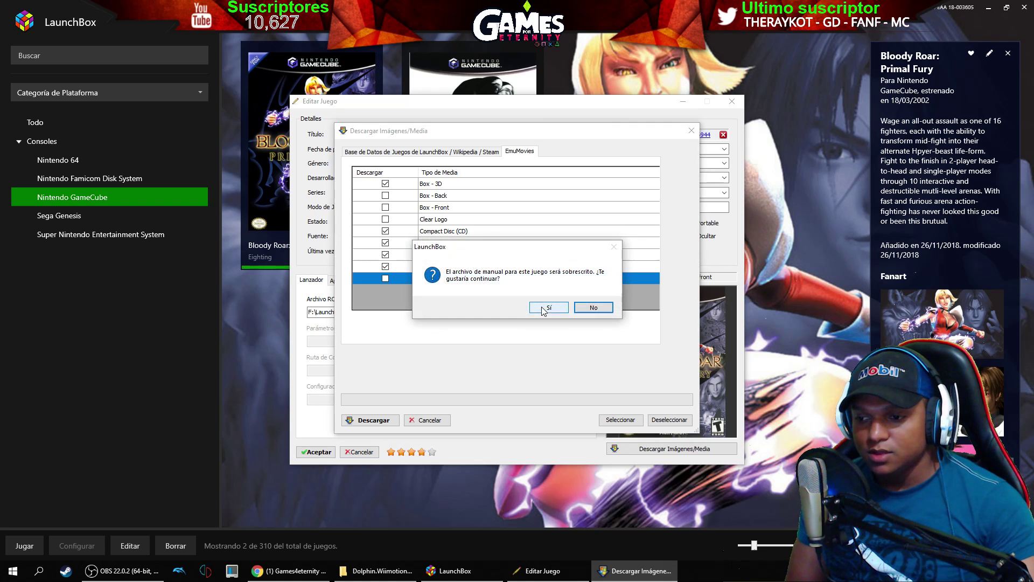
{"action": "left_click", "coordinate": [544, 308]}
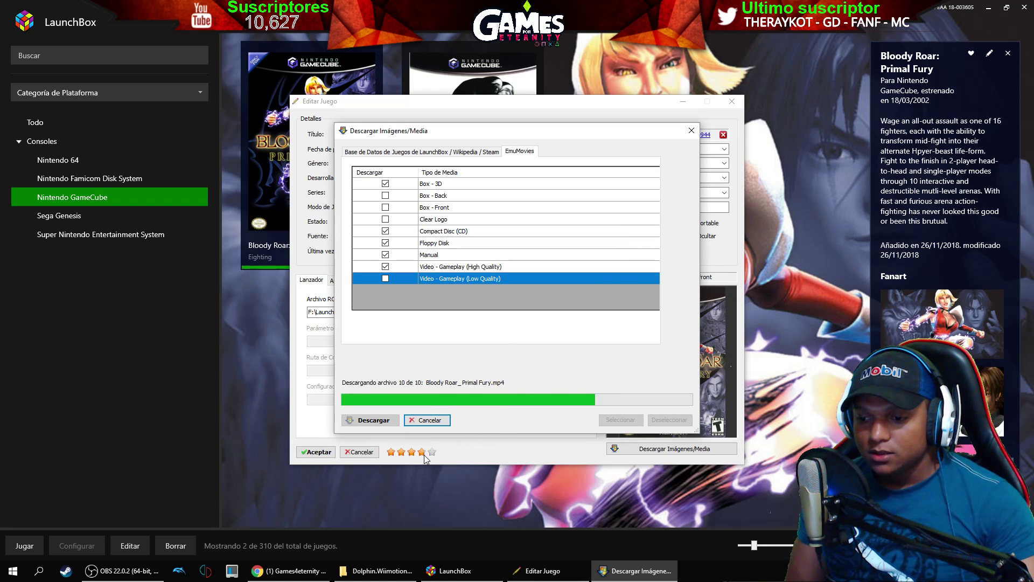
{"action": "left_click", "coordinate": [317, 452]}
- Examine the covers, backgrounds and detail information of SoulCalibur II and Bloody Roar: Primal Fury
{"action": "left_click", "coordinate": [430, 266]}
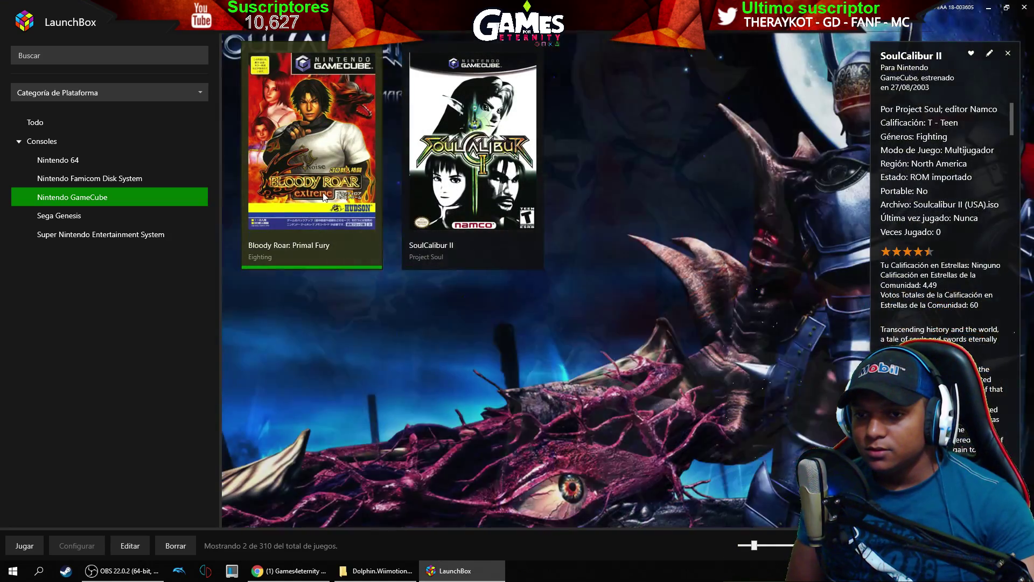
{"action": "left_click", "coordinate": [324, 197]}
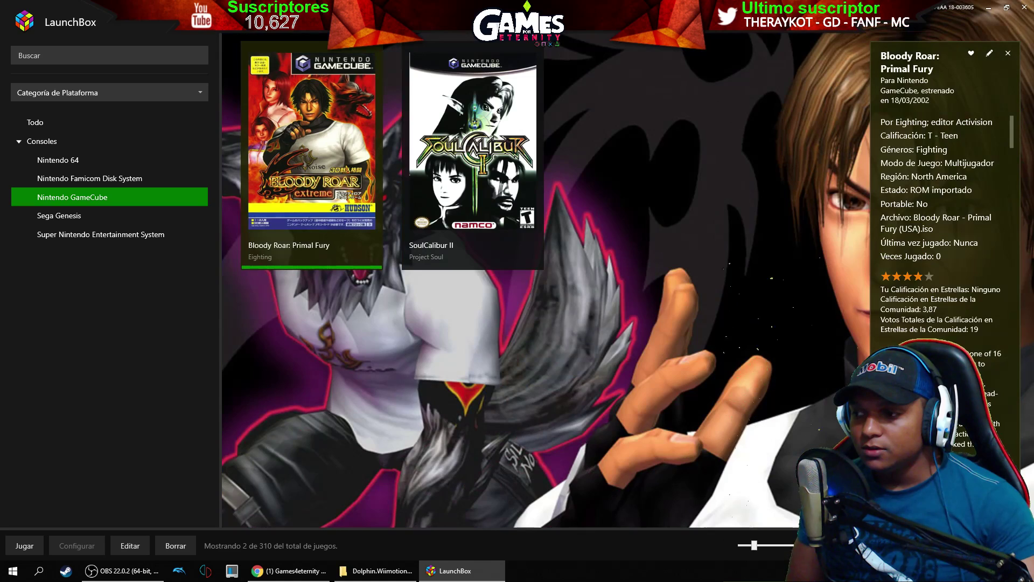
{"action": "left_click", "coordinate": [531, 181]}
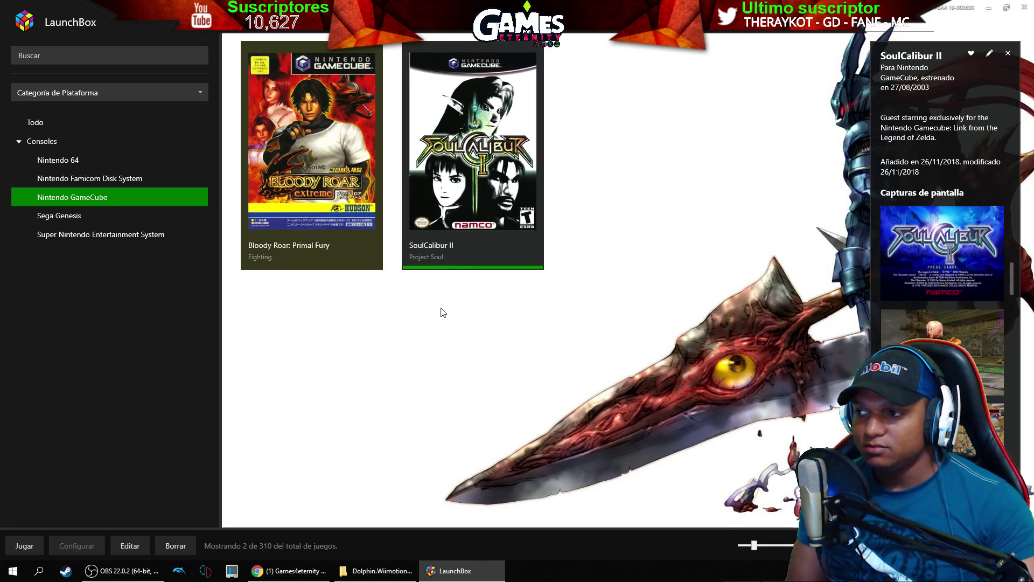
{"action": "left_click", "coordinate": [270, 69]}
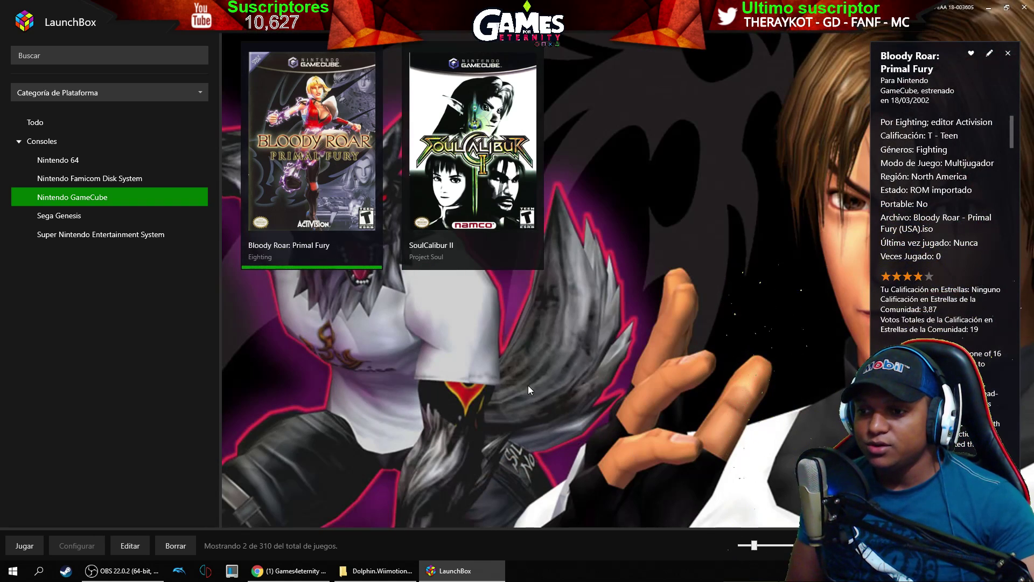
{"action": "scroll", "coordinate": [929, 277], "scroll_direction": "down", "scroll_amount": 4}
{"action": "scroll", "coordinate": [929, 276], "scroll_direction": "up", "scroll_amount": 1}
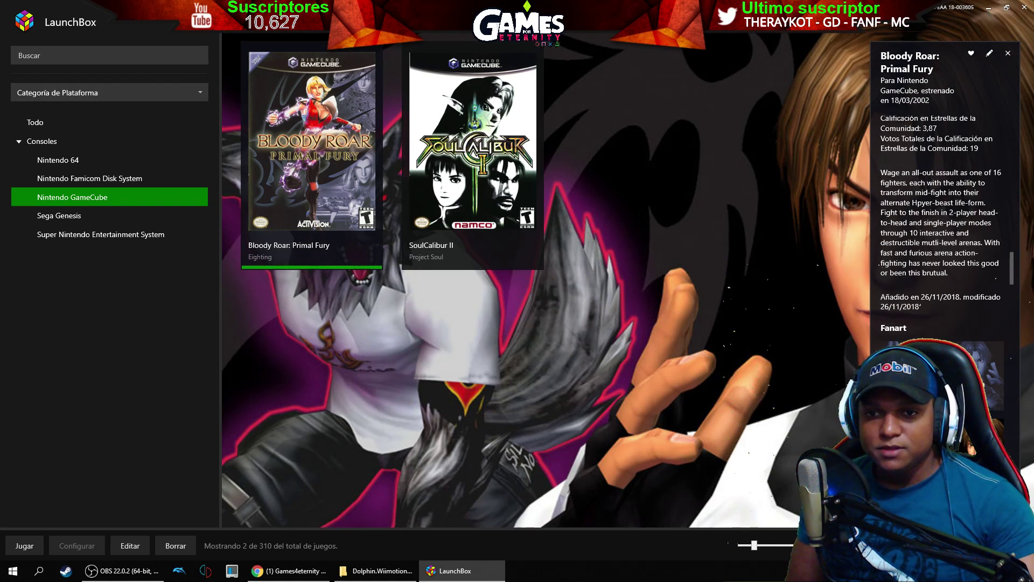
- Switch from LaunchBox to Big Box mode
{"action": "right_click", "coordinate": [211, 33]}
{"action": "mouse_move", "coordinate": [265, 78]}
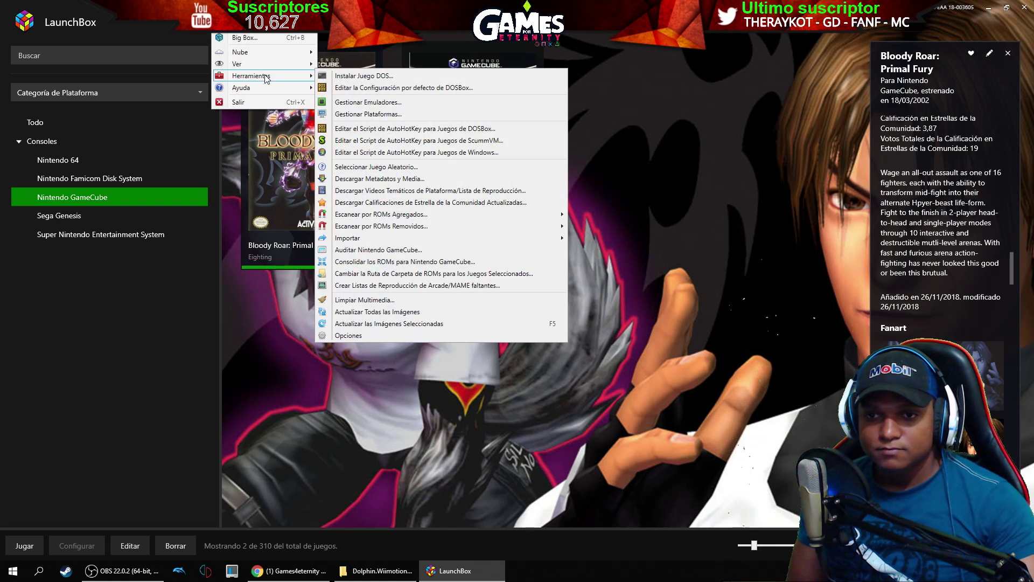
{"action": "left_click", "coordinate": [259, 41]}
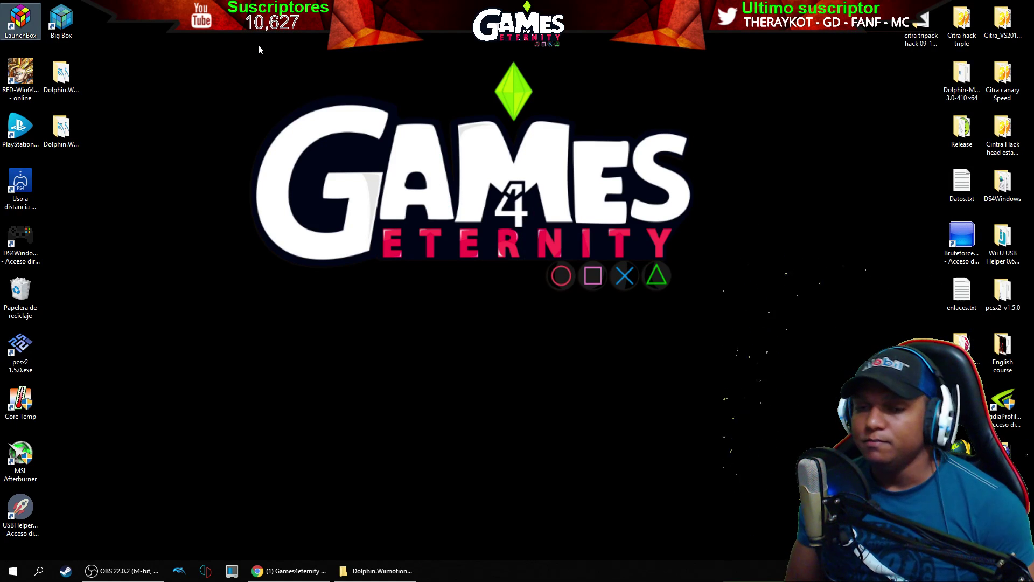